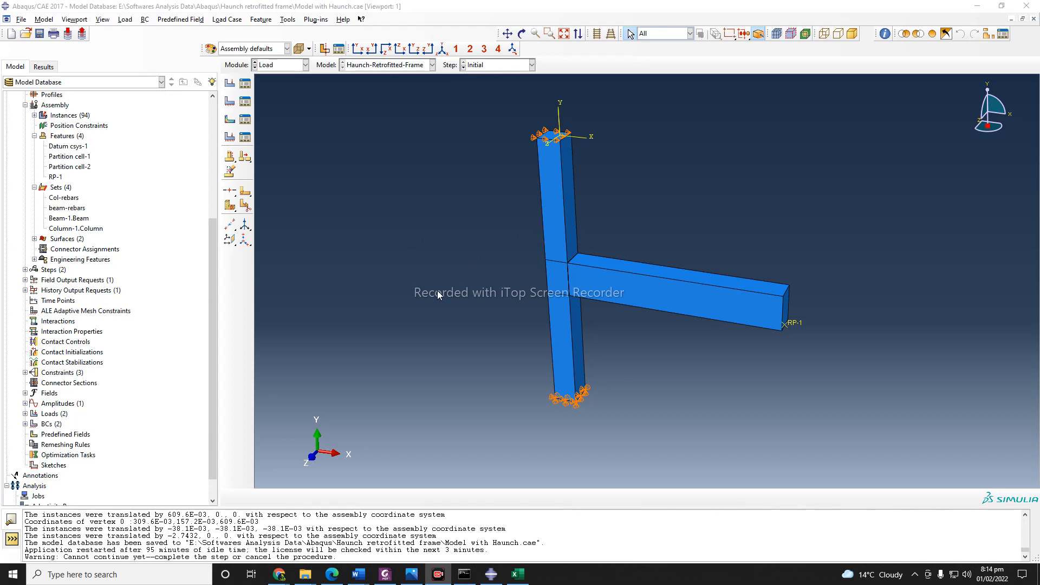
# Switch to the Mesh module to work on the beam-column assembly
pyautogui.click(279, 64)
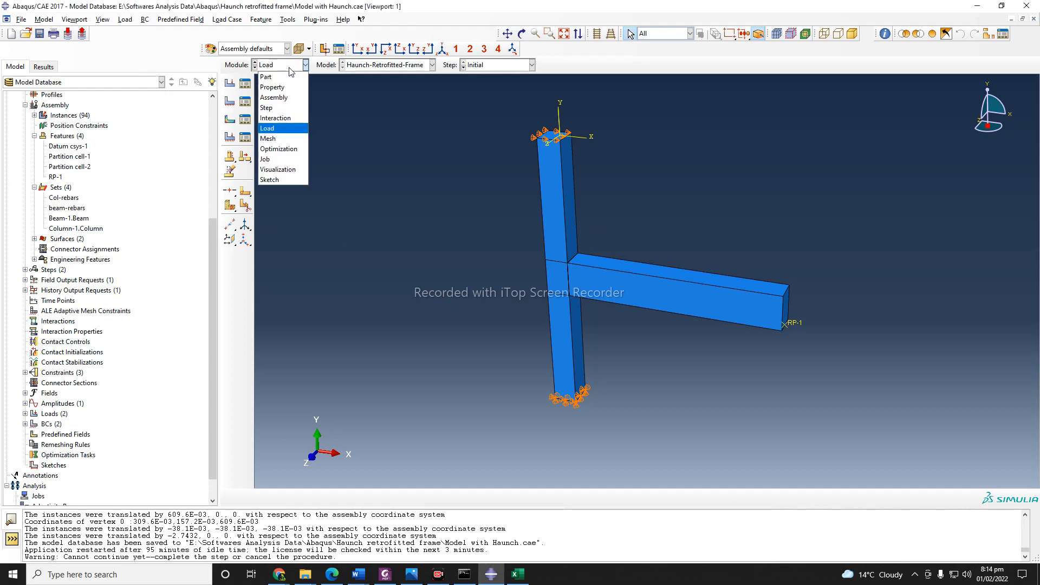
pyautogui.click(277, 136)
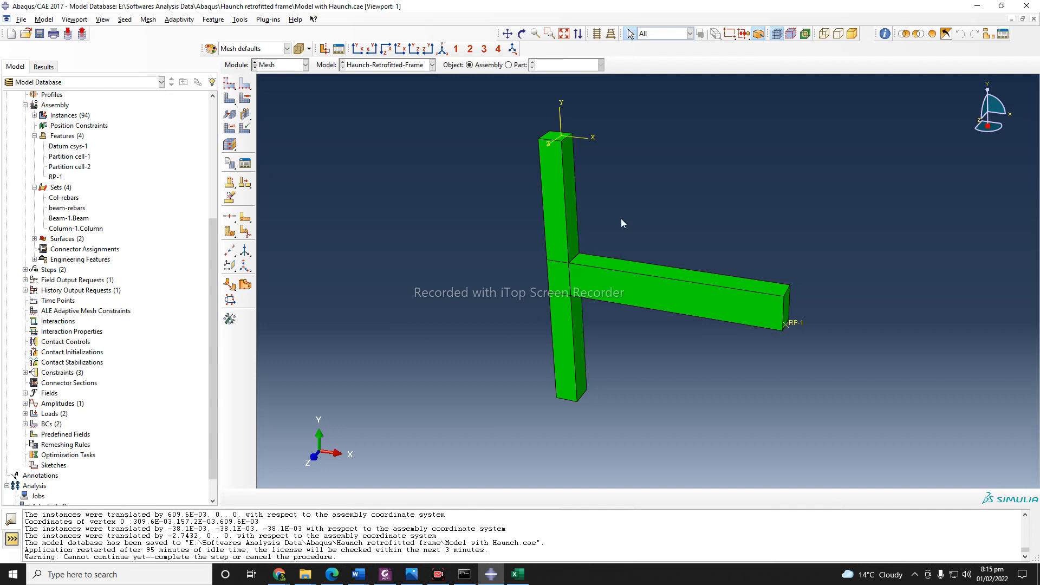
pyautogui.scroll(-2, 632, 219)
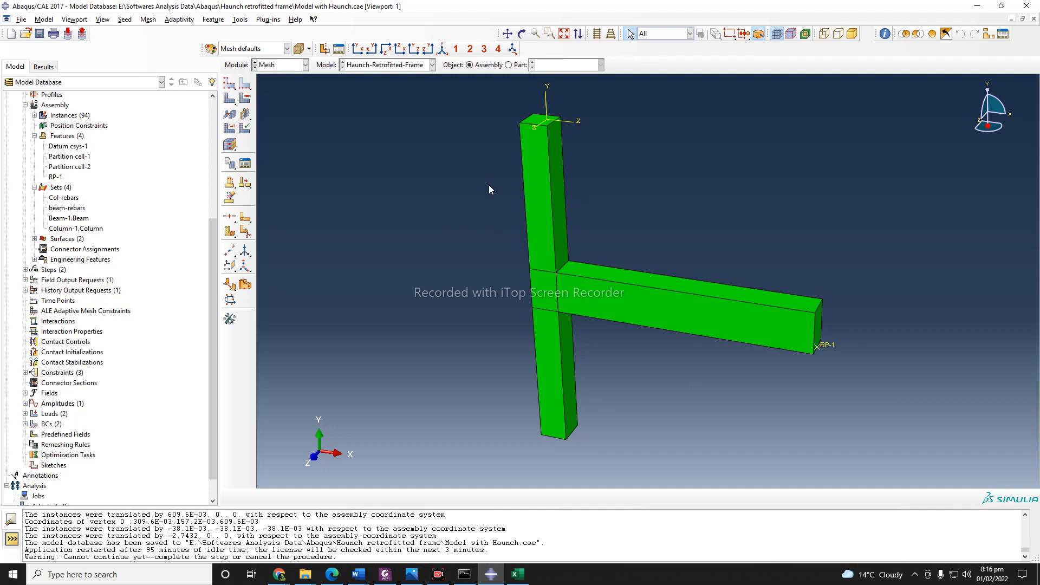
pyautogui.scroll(-1, 666, 122)
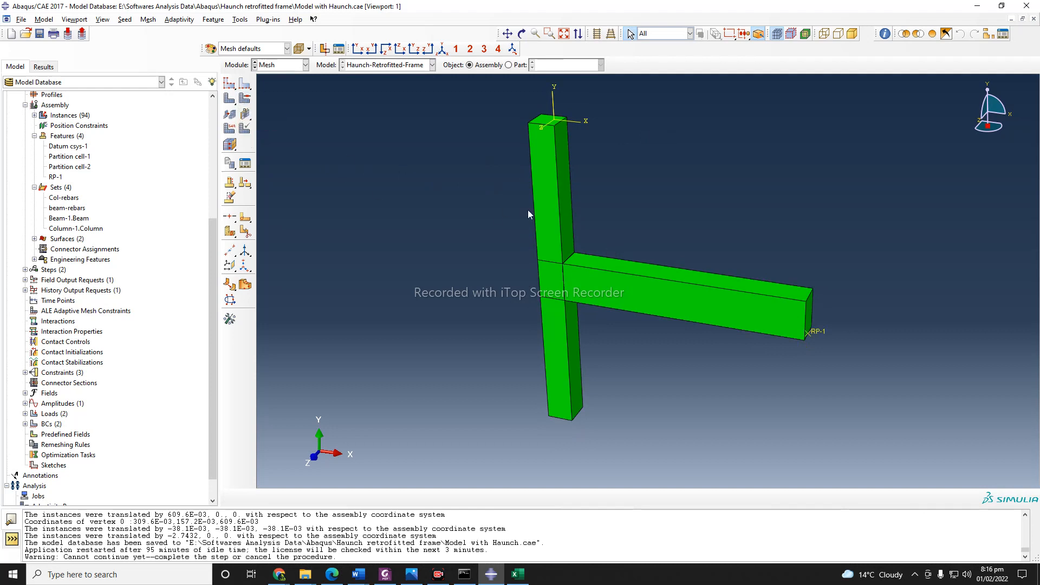
# Assign mesh controls to the beam cell with Hex element shape and the Structured technique
pyautogui.click(245, 98)
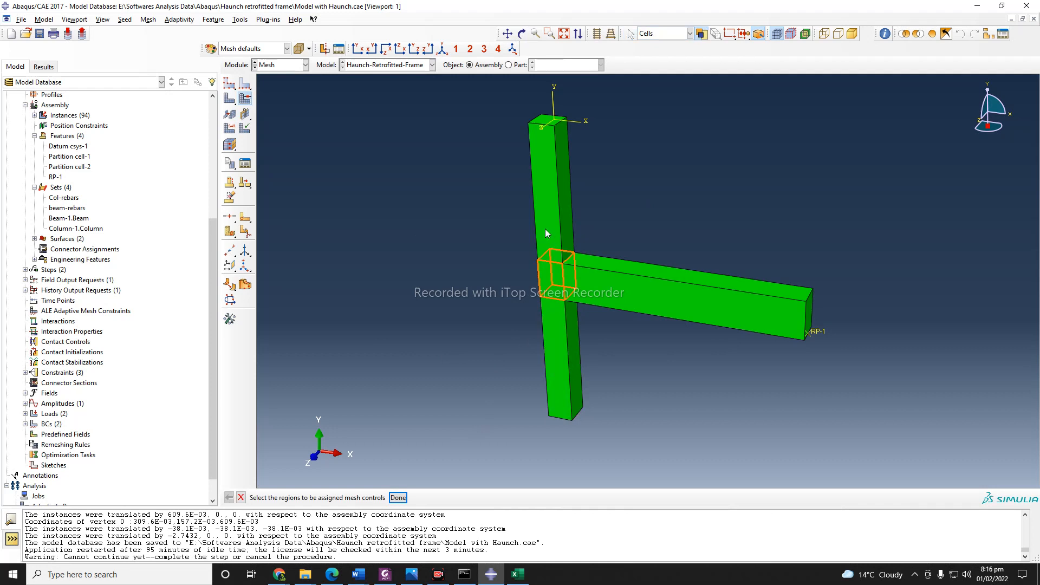
pyautogui.click(601, 296)
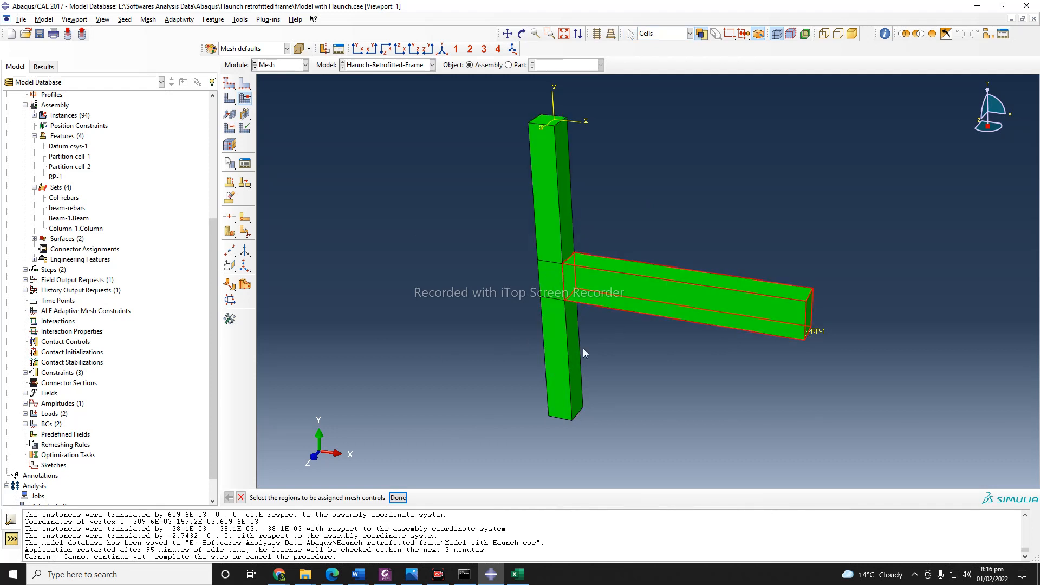
pyautogui.click(398, 498)
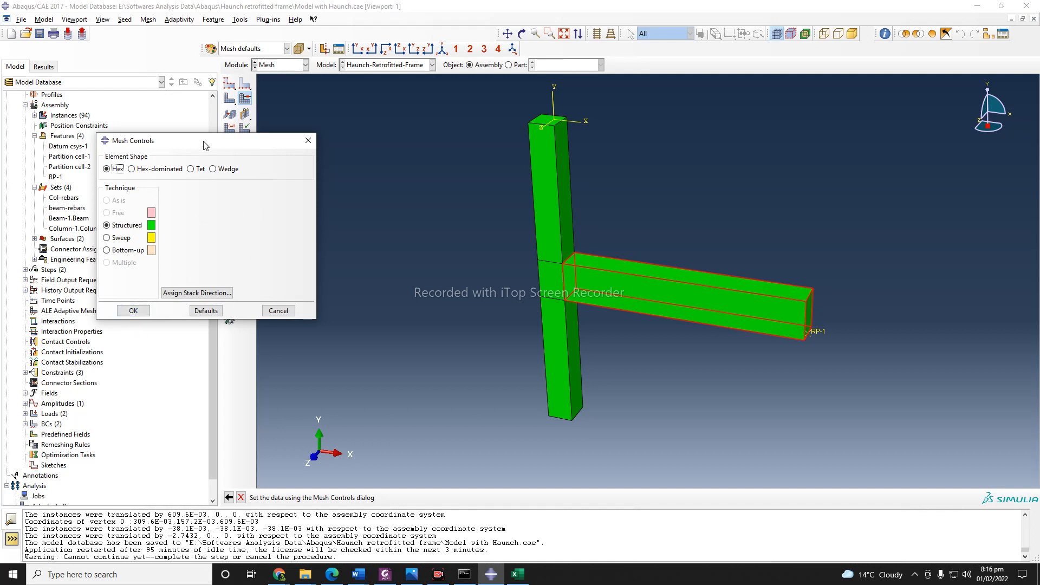
pyautogui.moveTo(206, 141); pyautogui.dragTo(259, 147)
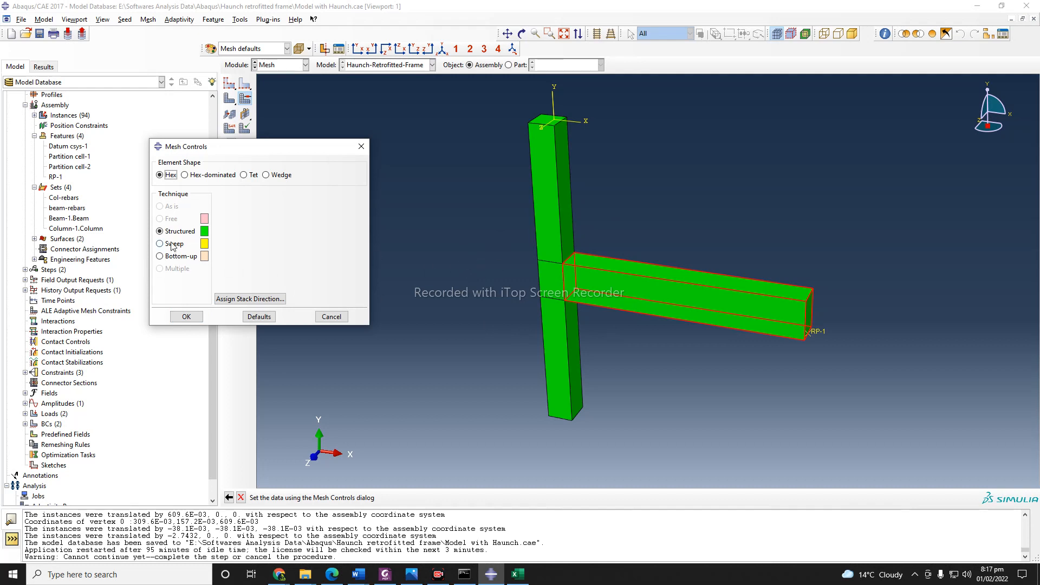
pyautogui.click(189, 318)
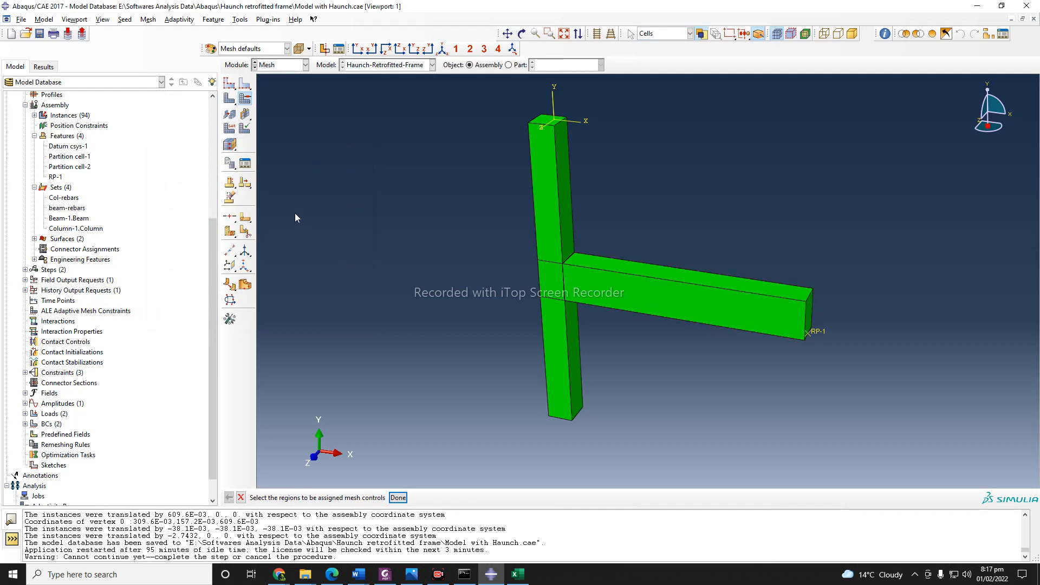
# Bring up the element type settings for the upper column cell and examine the element code and its description
pyautogui.click(231, 131)
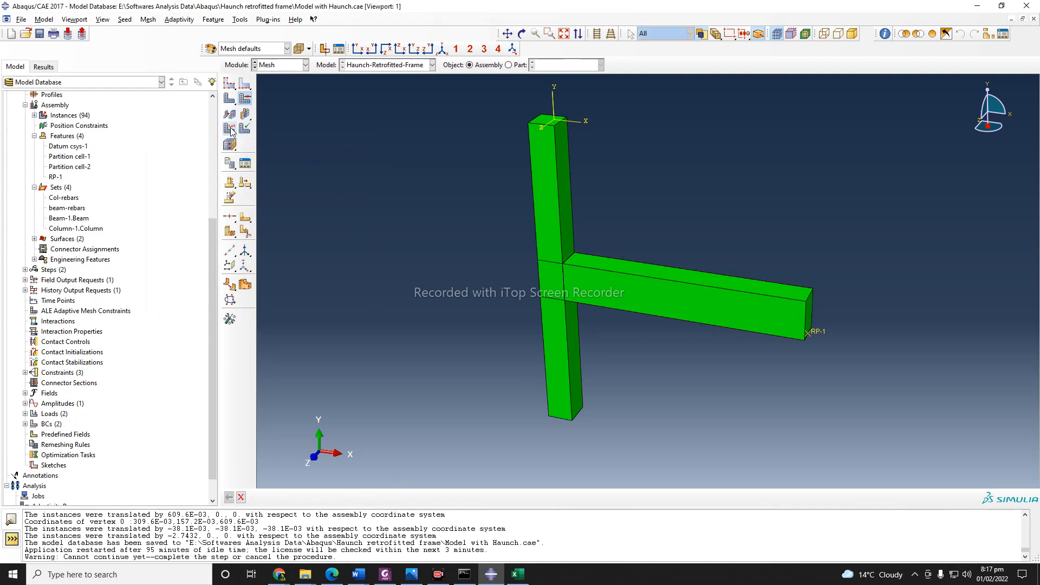
pyautogui.click(548, 235)
pyautogui.click(398, 498)
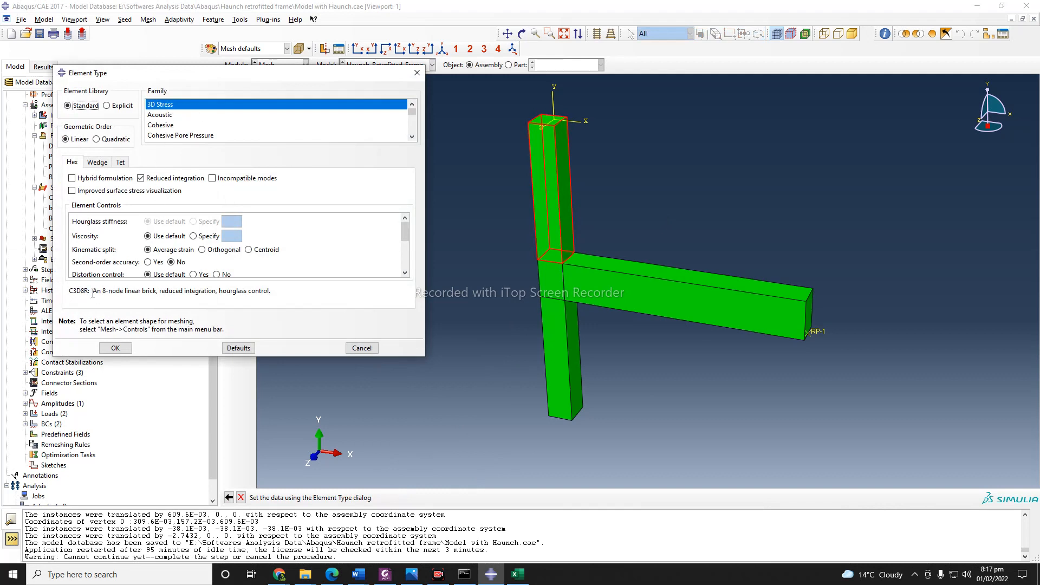
pyautogui.click(71, 291)
pyautogui.doubleClick(83, 293)
pyautogui.click(83, 301)
pyautogui.moveTo(69, 292); pyautogui.dragTo(87, 291)
pyautogui.click(88, 292)
pyautogui.moveTo(96, 291); pyautogui.dragTo(210, 300)
pyautogui.click(112, 302)
# Set element deletion to Yes for the upper column cell's 3D Stress element type and apply it
pyautogui.scroll(-3, 206, 238)
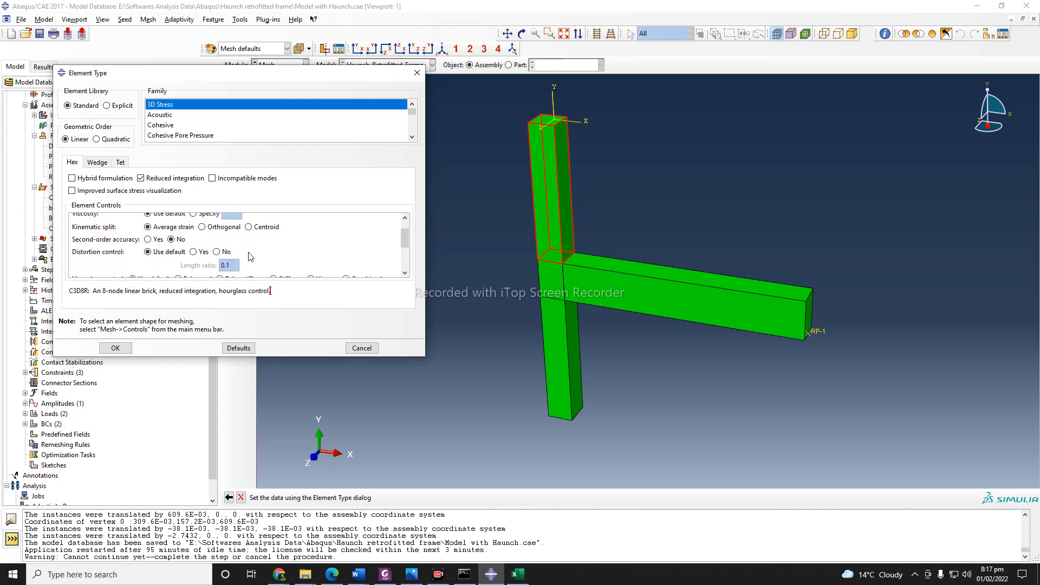
pyautogui.scroll(-3, 298, 250)
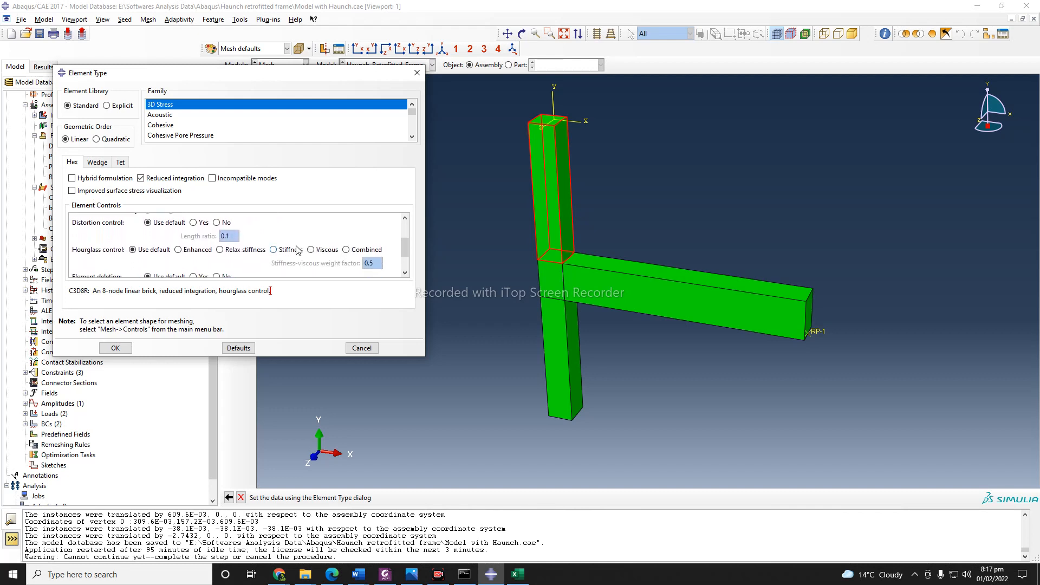
pyautogui.moveTo(289, 356); pyautogui.dragTo(289, 439)
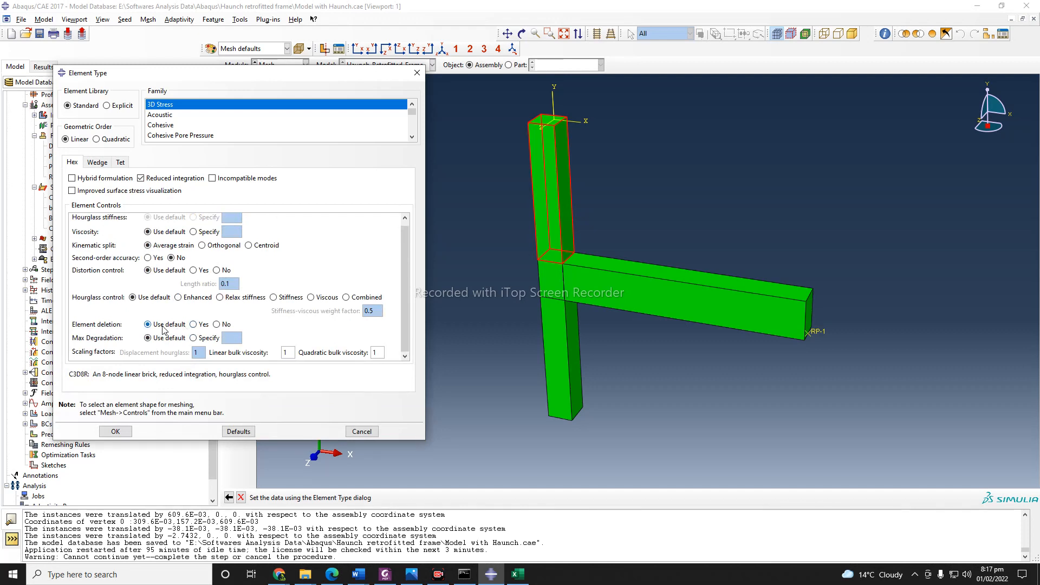
pyautogui.click(194, 326)
pyautogui.click(116, 432)
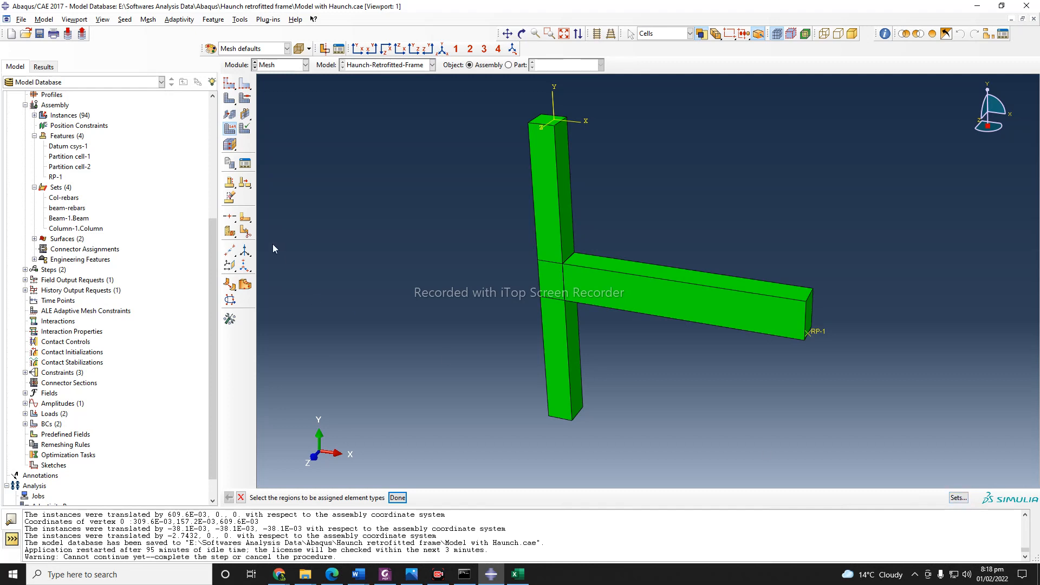
# Assign the standard linear 3D Stress element type to the Beam-1.Beam set with element deletion set to Yes
pyautogui.click(954, 497)
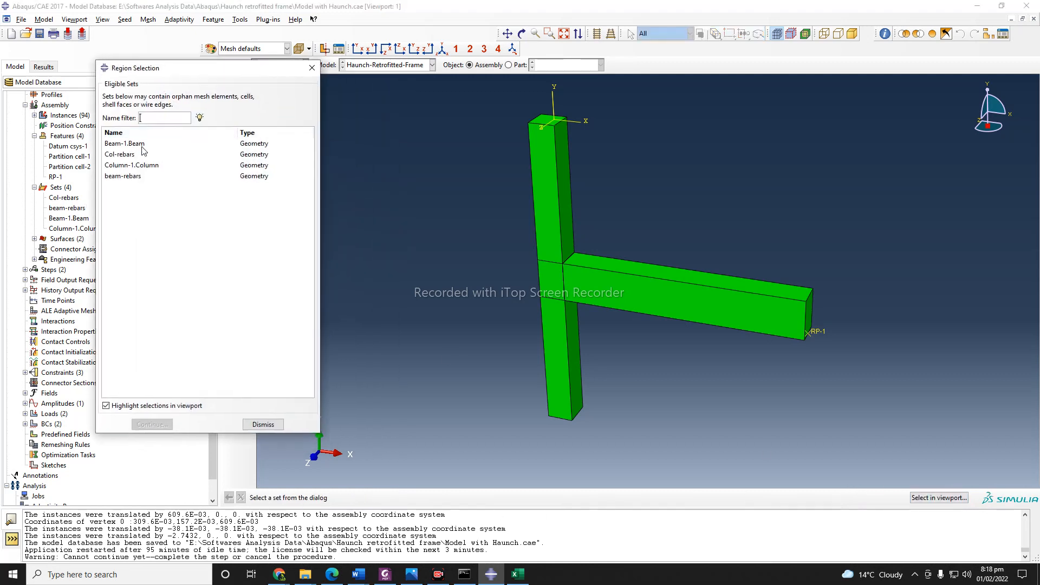
pyautogui.click(143, 145)
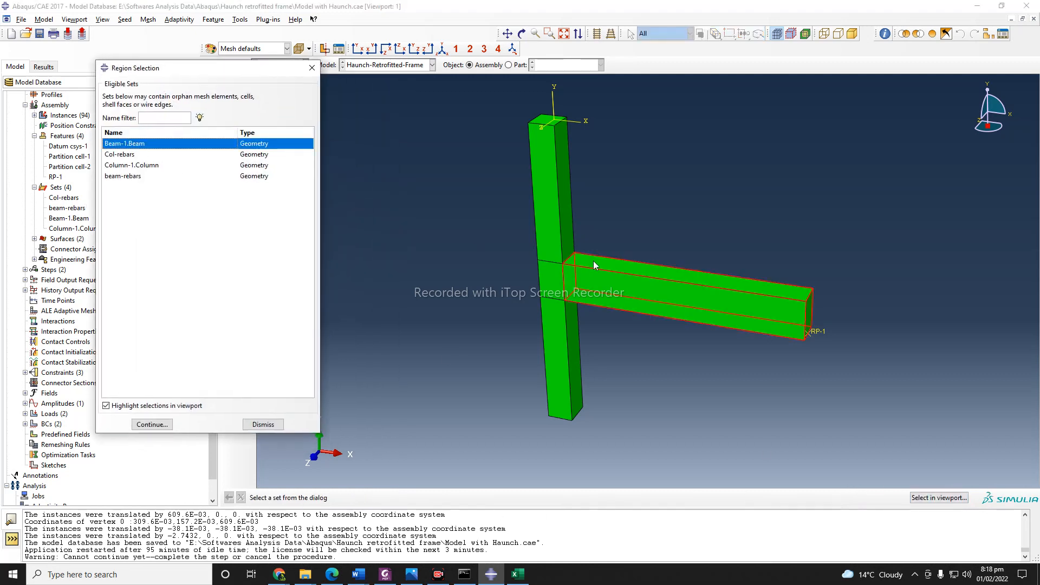
pyautogui.click(141, 165)
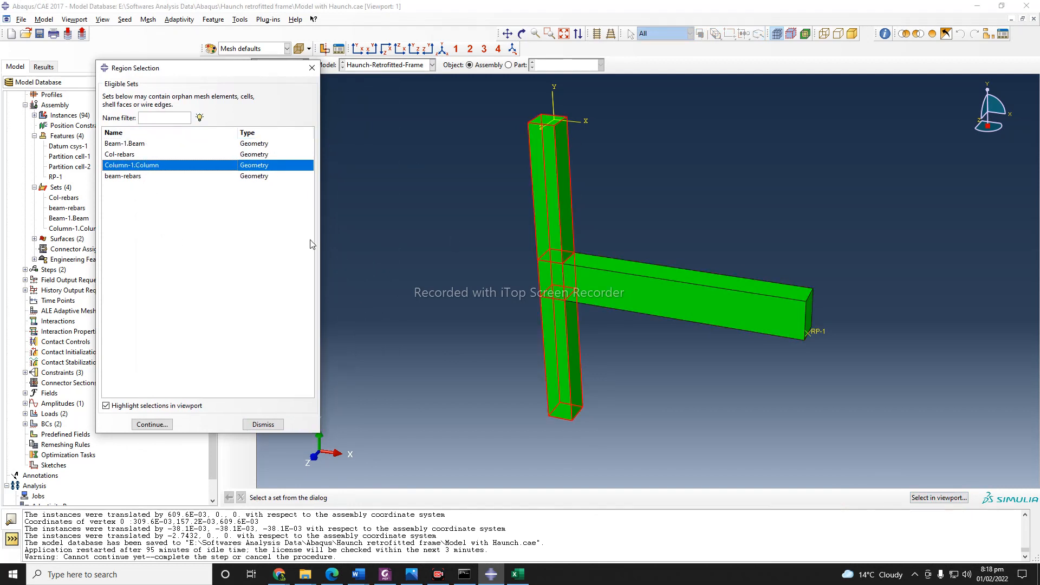
pyautogui.click(145, 145)
pyautogui.click(147, 425)
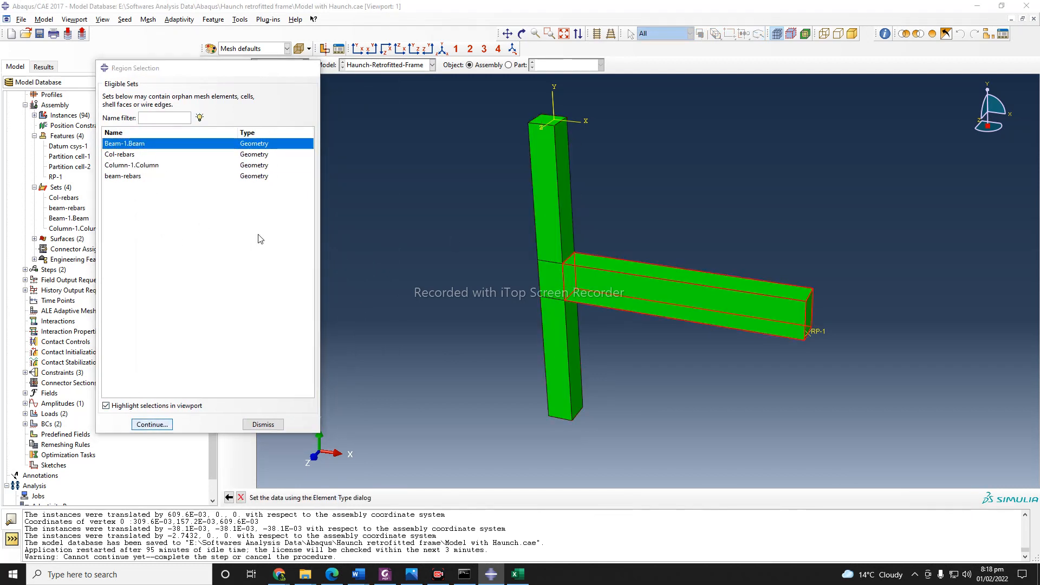
pyautogui.scroll(-3, 192, 263)
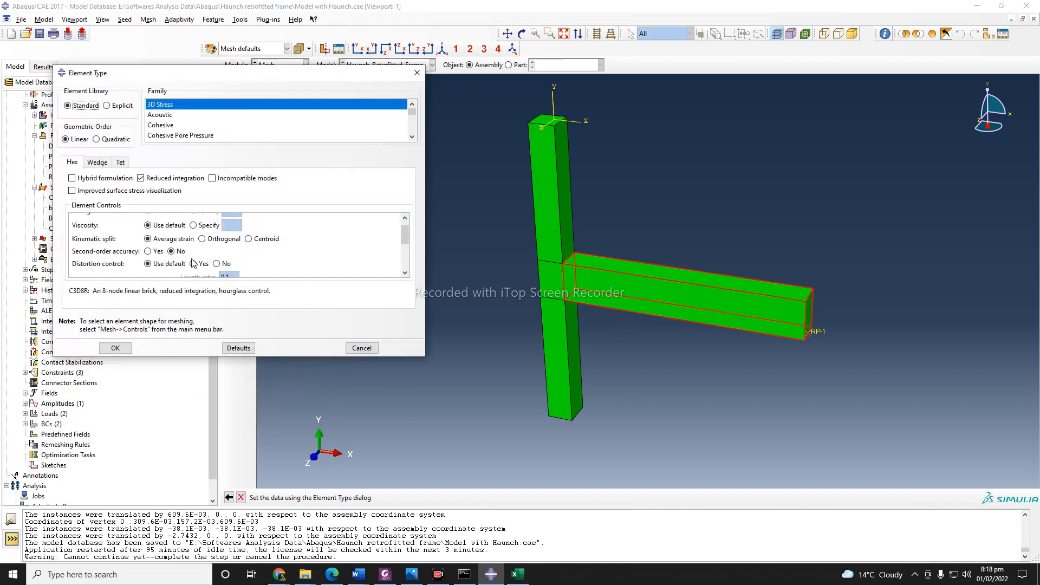
pyautogui.scroll(-3, 193, 263)
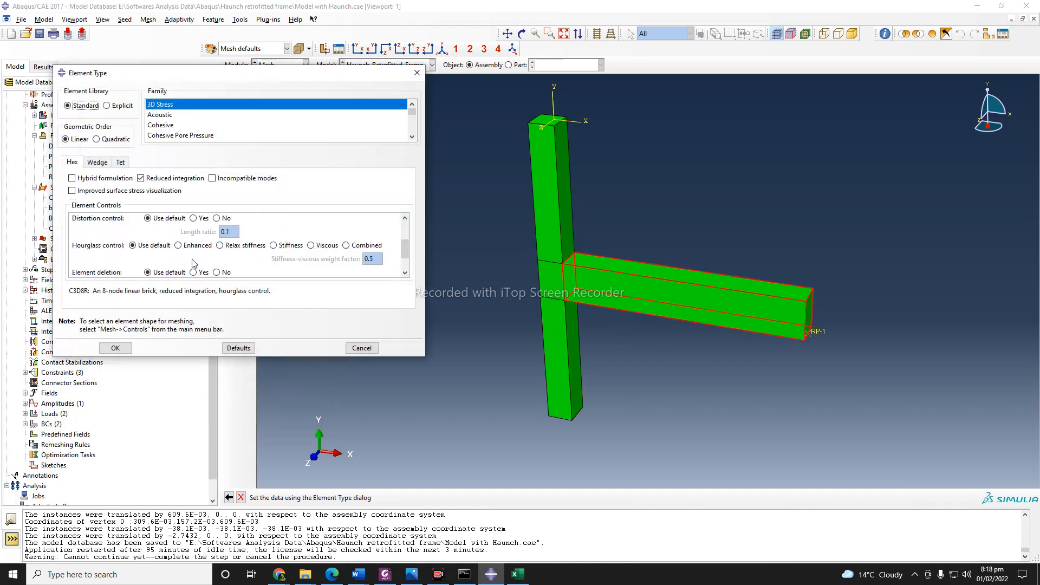
pyautogui.click(194, 259)
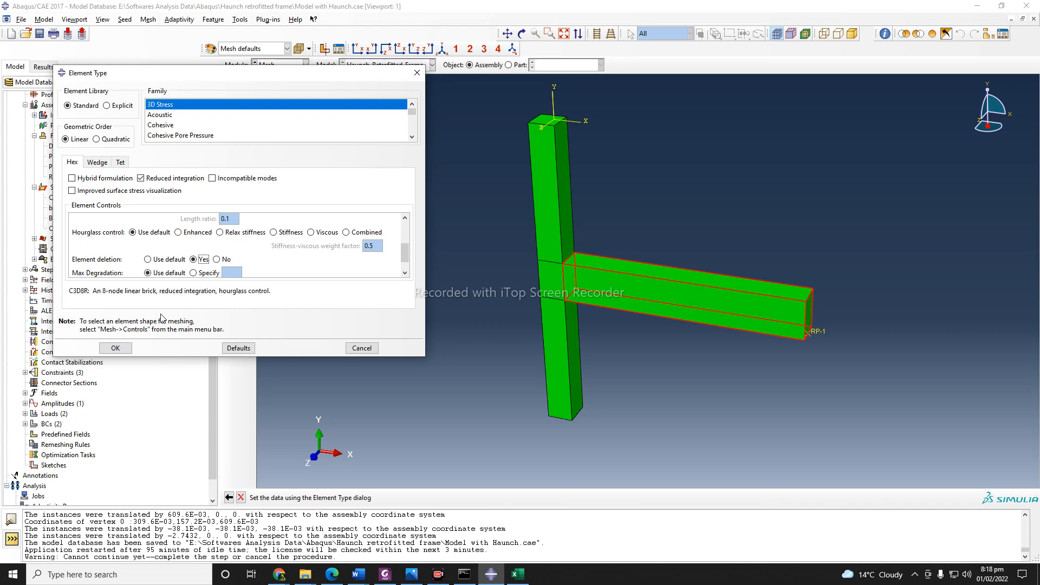
pyautogui.click(116, 348)
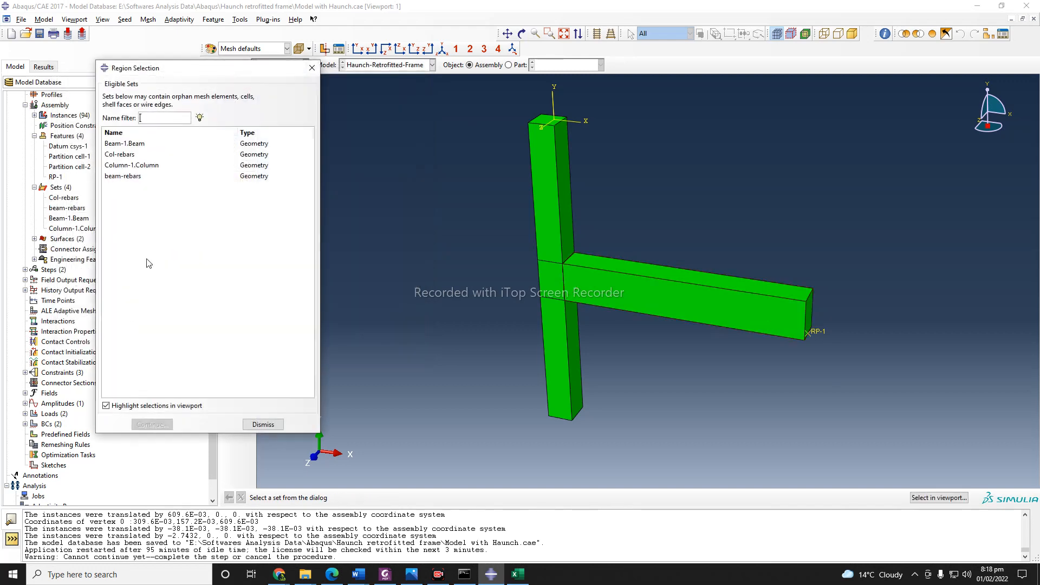
# Assign the standard linear Truss element type to the Col-rebars set
pyautogui.click(120, 155)
pyautogui.click(154, 425)
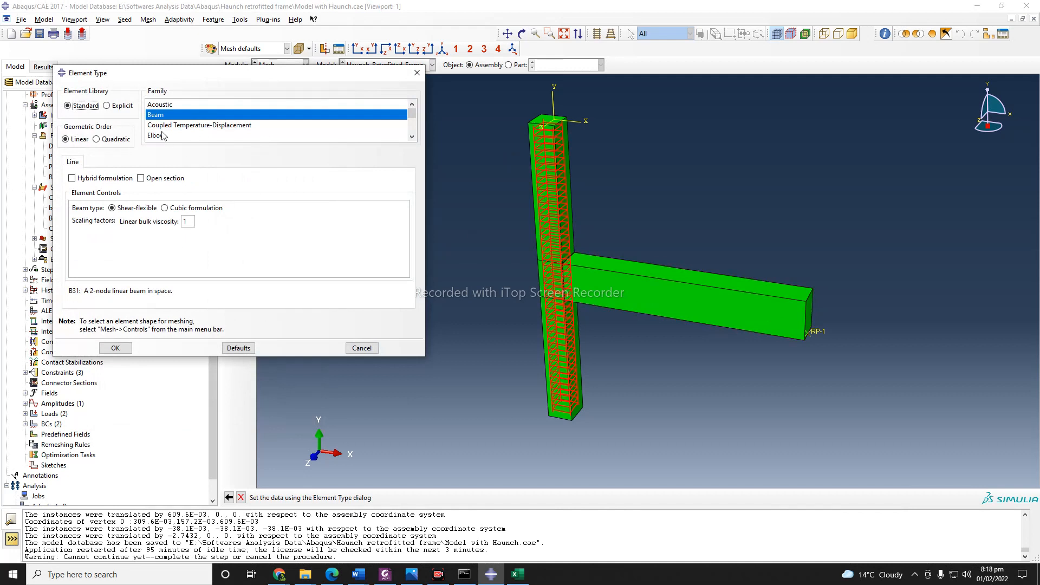
pyautogui.moveTo(218, 79); pyautogui.dragTo(234, 98)
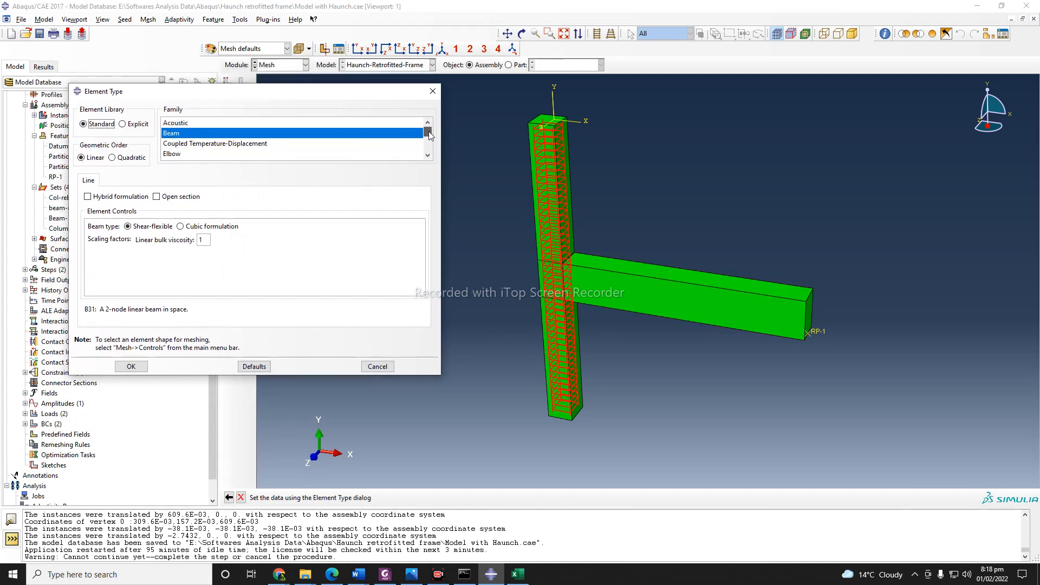
pyautogui.moveTo(309, 85); pyautogui.dragTo(338, 131)
pyautogui.scroll(6, 75, 136)
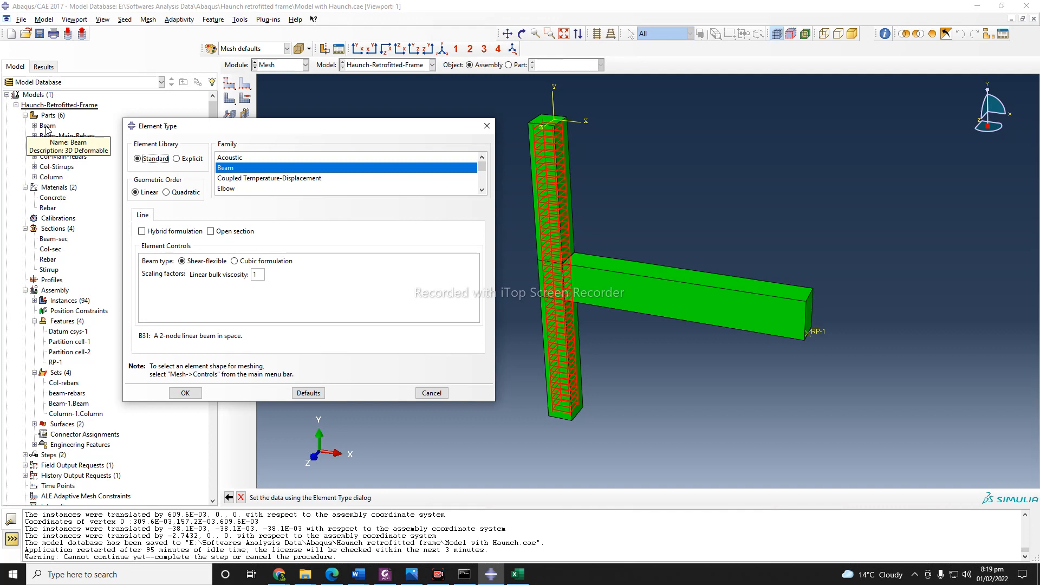
pyautogui.moveTo(239, 135); pyautogui.dragTo(224, 107)
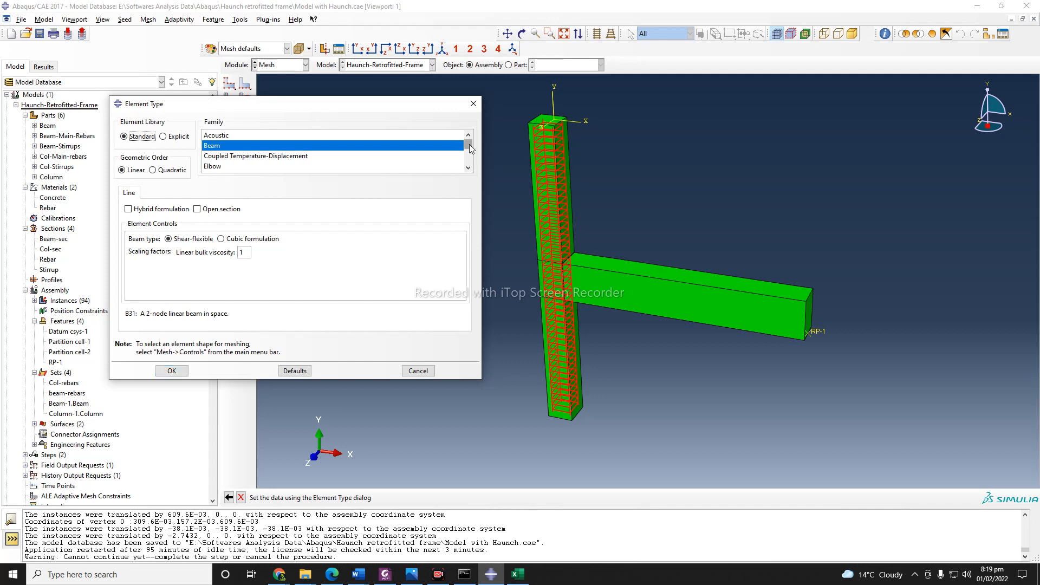
pyautogui.moveTo(469, 152)
pyautogui.mouseDown()
pyautogui.moveTo(470, 142)
pyautogui.moveTo(470, 162)
pyautogui.mouseUp()
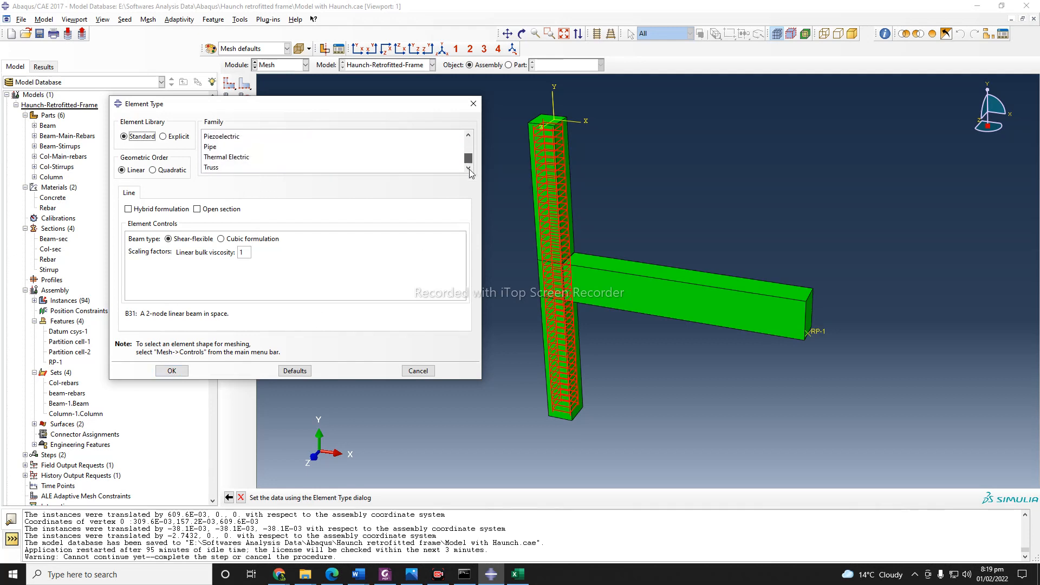
pyautogui.click(211, 168)
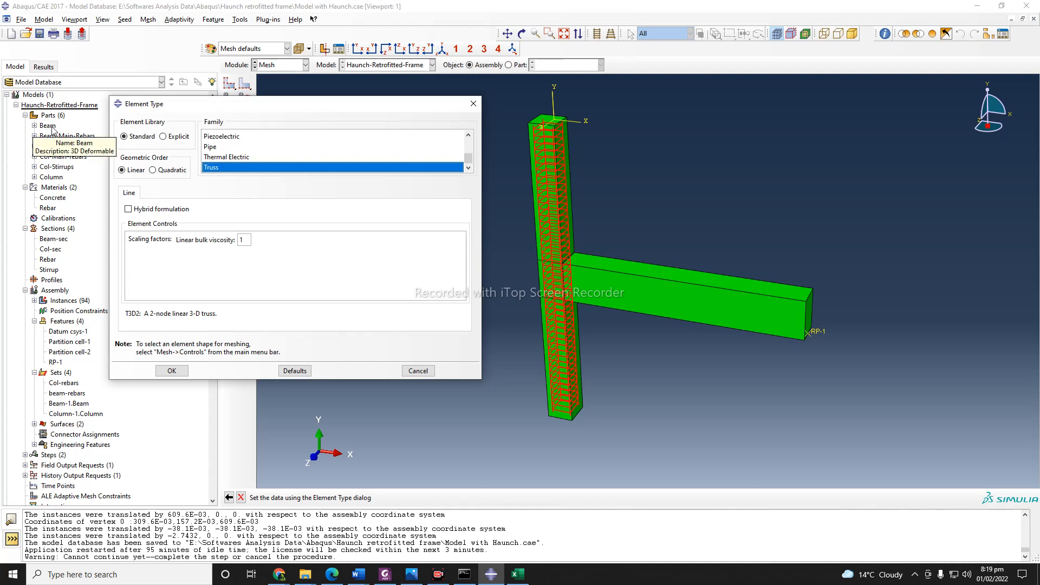
pyautogui.click(172, 371)
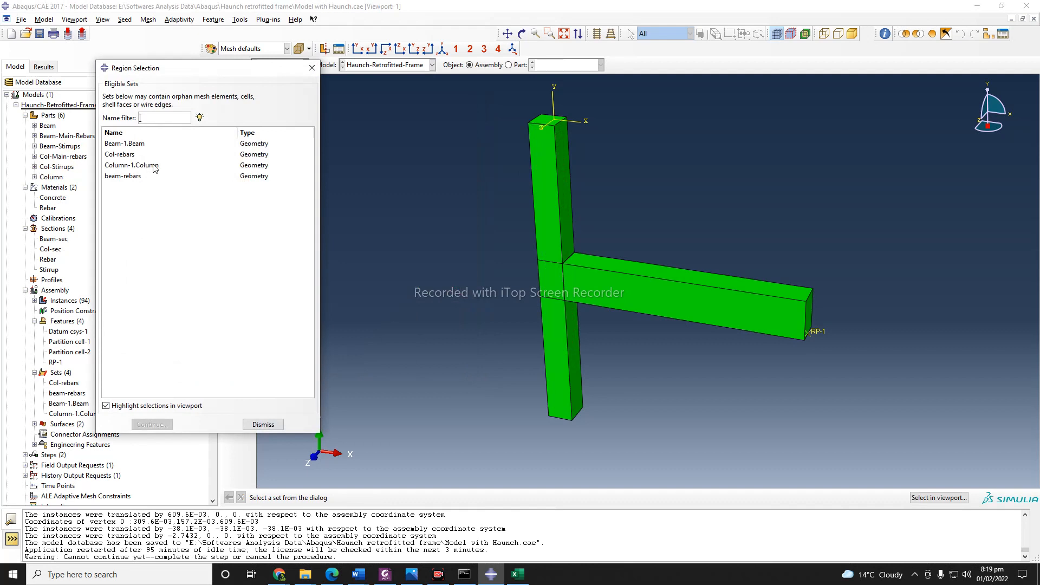
# Assign the standard linear 3D Stress element type with reduced integration to the Column-1.Column set
pyautogui.click(154, 165)
pyautogui.click(151, 424)
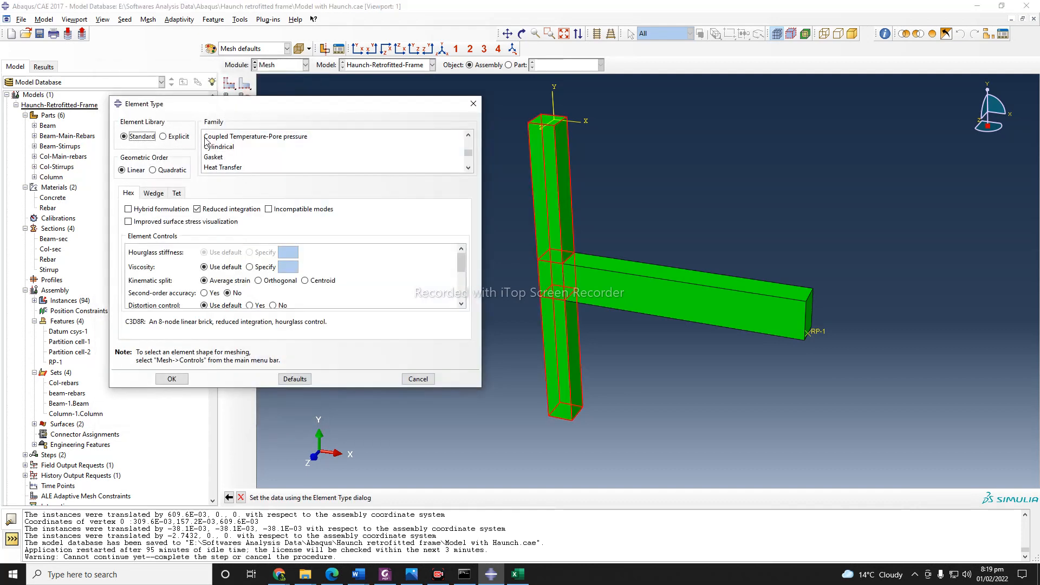
pyautogui.scroll(4, 206, 142)
pyautogui.click(220, 136)
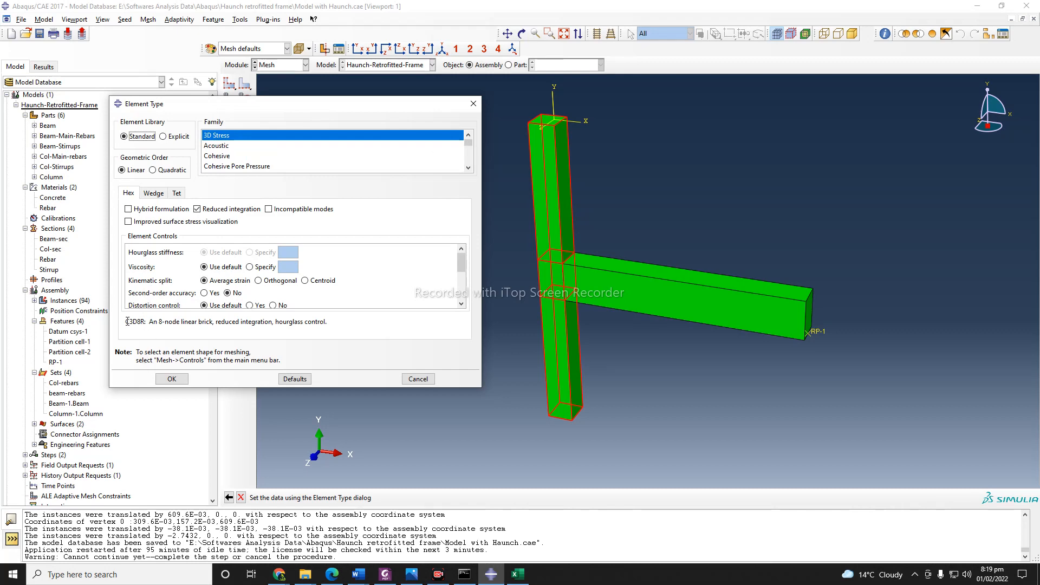
pyautogui.moveTo(127, 321); pyautogui.dragTo(149, 322)
pyautogui.click(166, 324)
pyautogui.click(172, 379)
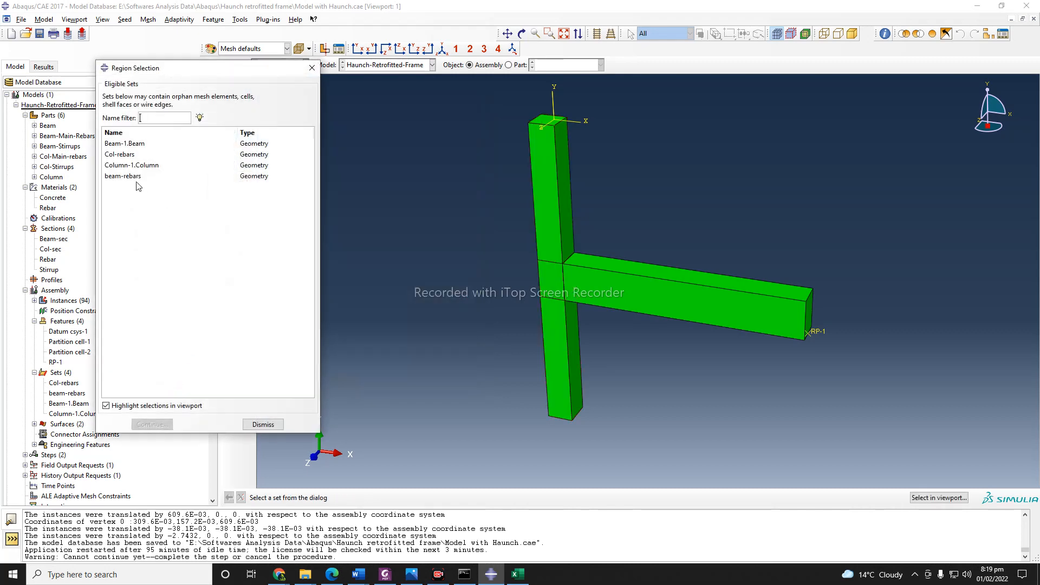
# Assign the standard linear Truss element type to the beam-rebars set and finish the element type assignment
pyautogui.click(139, 178)
pyautogui.click(157, 426)
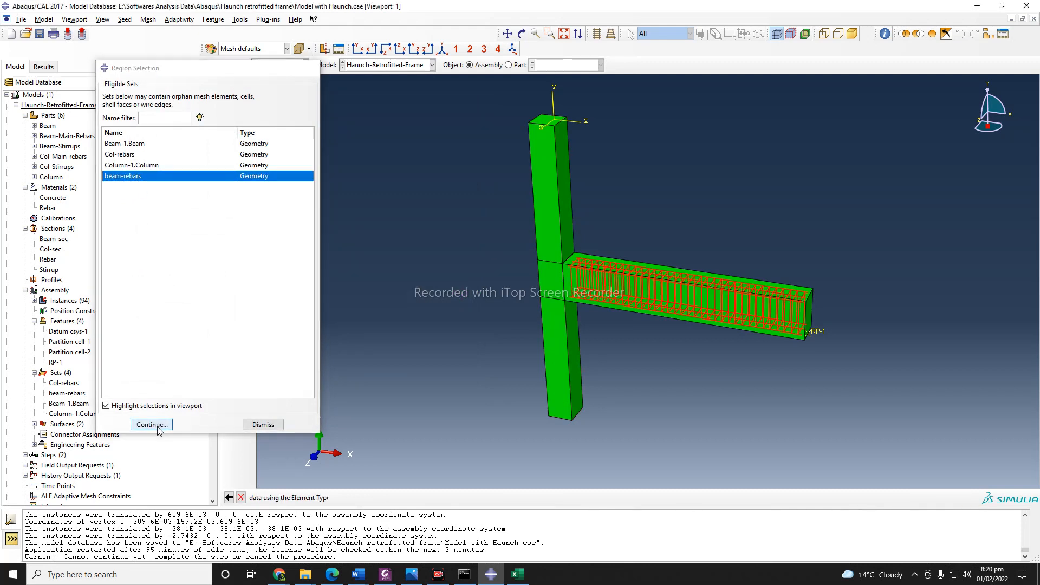
pyautogui.moveTo(464, 142); pyautogui.dragTo(466, 160)
pyautogui.click(230, 168)
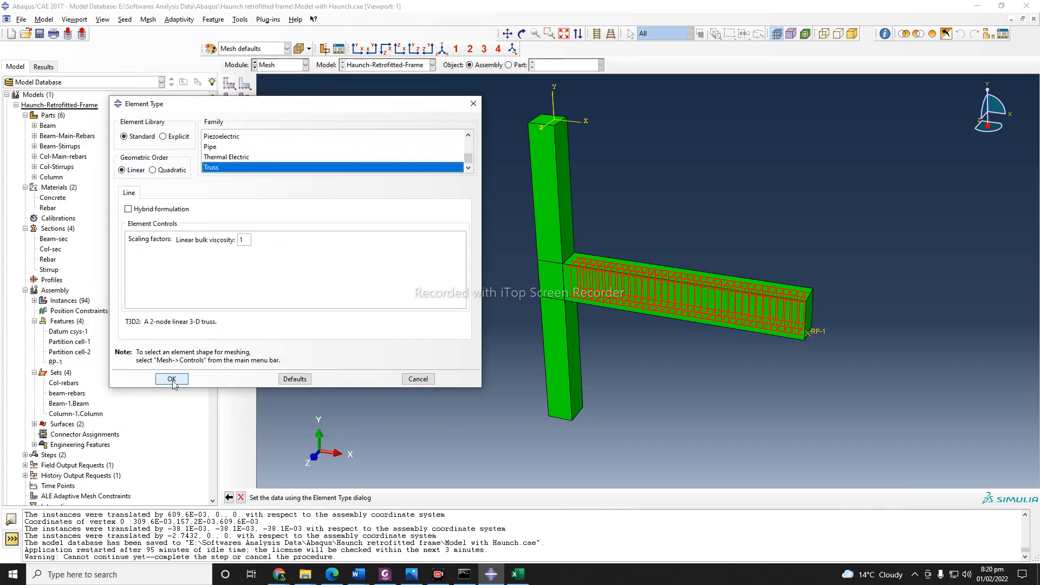
pyautogui.click(171, 379)
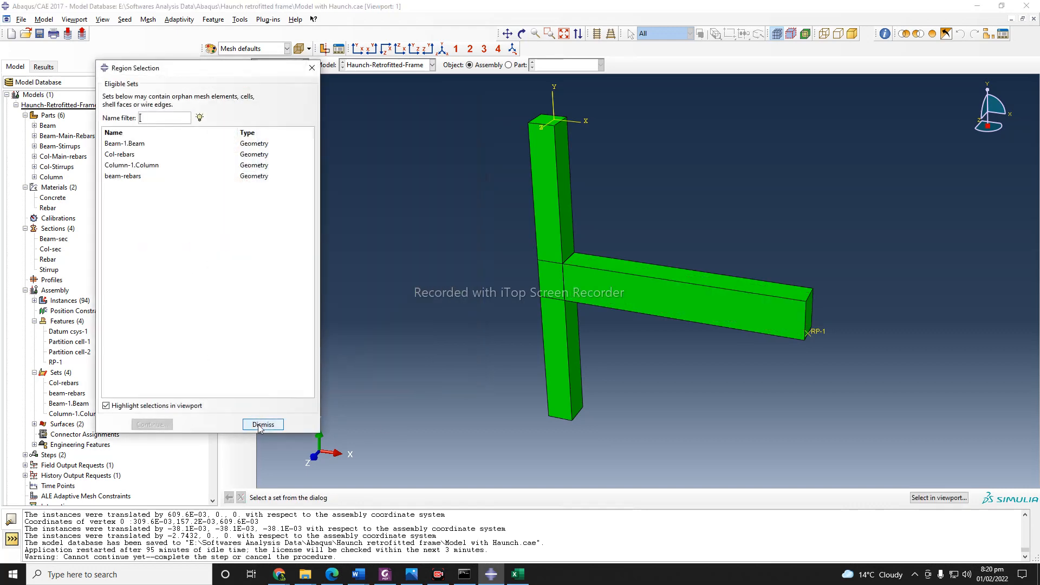
pyautogui.click(260, 425)
pyautogui.click(398, 497)
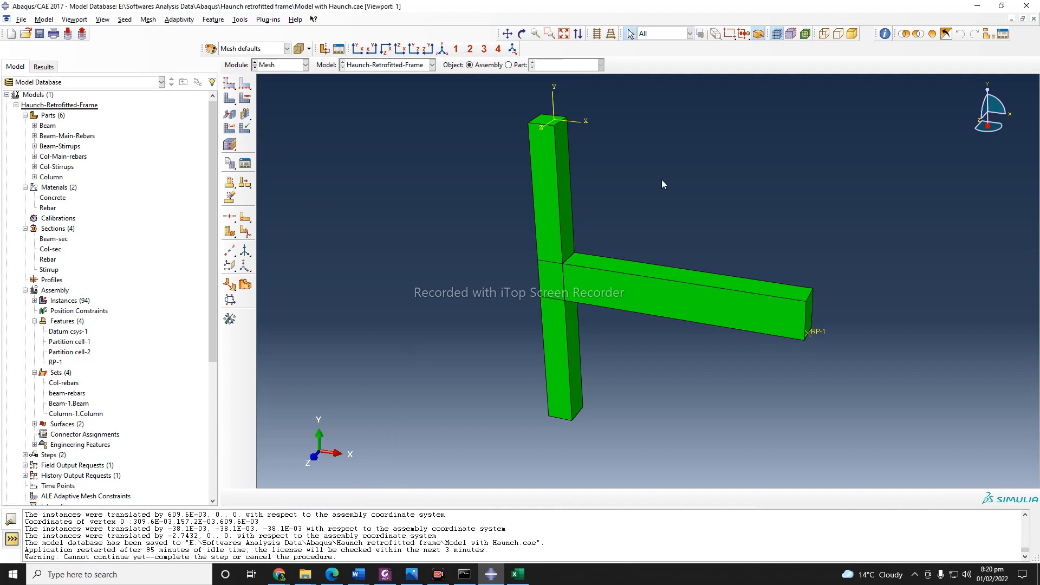
# Select all concrete and rebar part instances of the frame for global seeding and bring up the global seed settings
pyautogui.scroll(1, 662, 181)
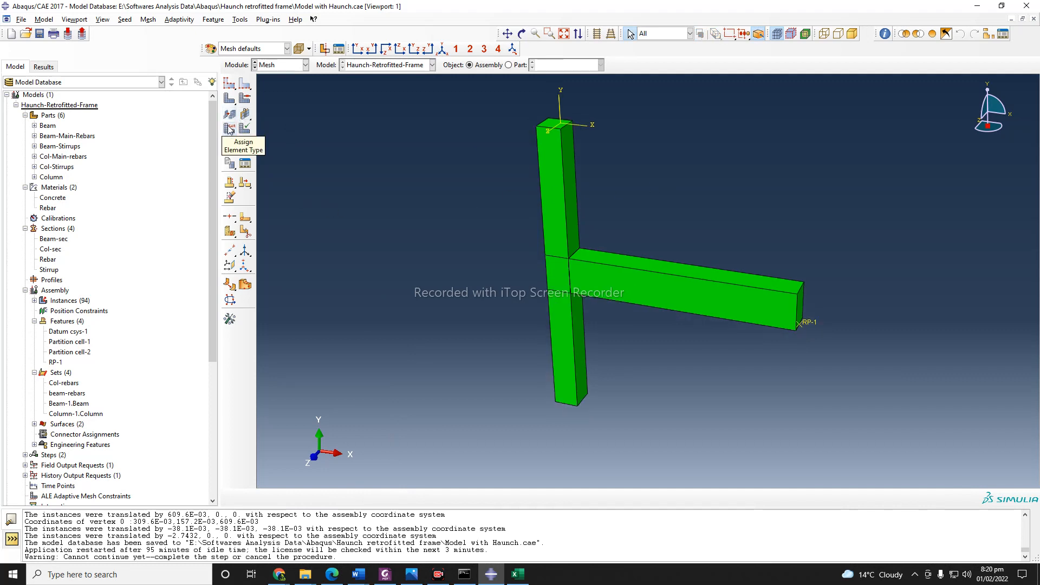
pyautogui.click(230, 83)
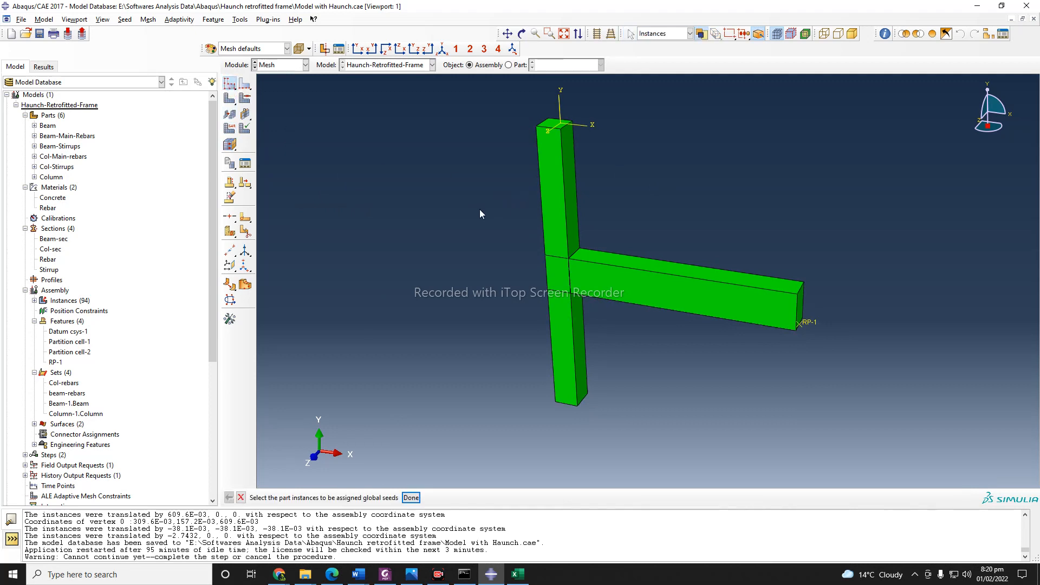
pyautogui.scroll(-1, 415, 204)
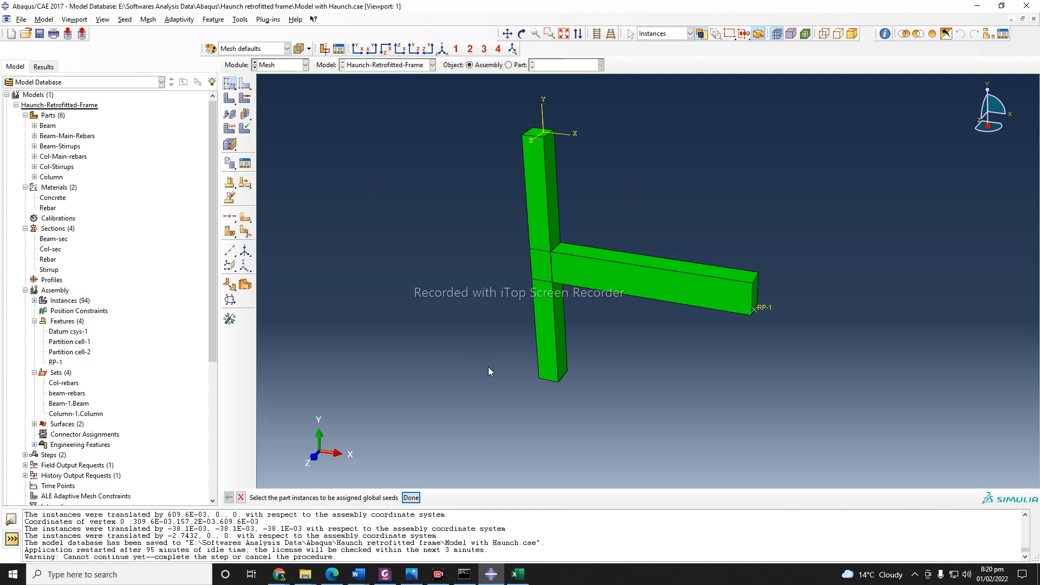
pyautogui.scroll(1, 489, 371)
pyautogui.moveTo(459, 101); pyautogui.dragTo(798, 422)
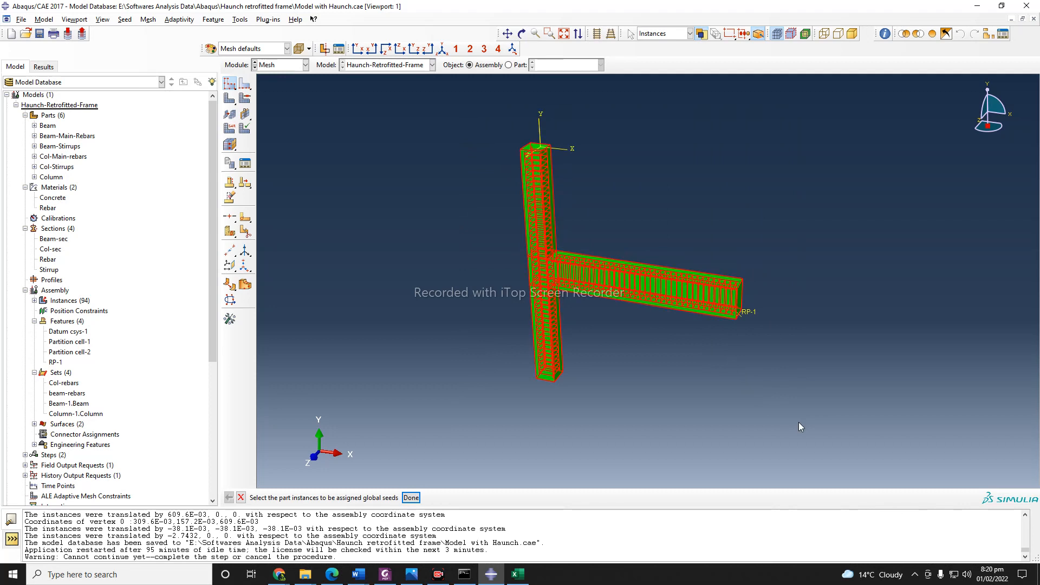
pyautogui.click(410, 498)
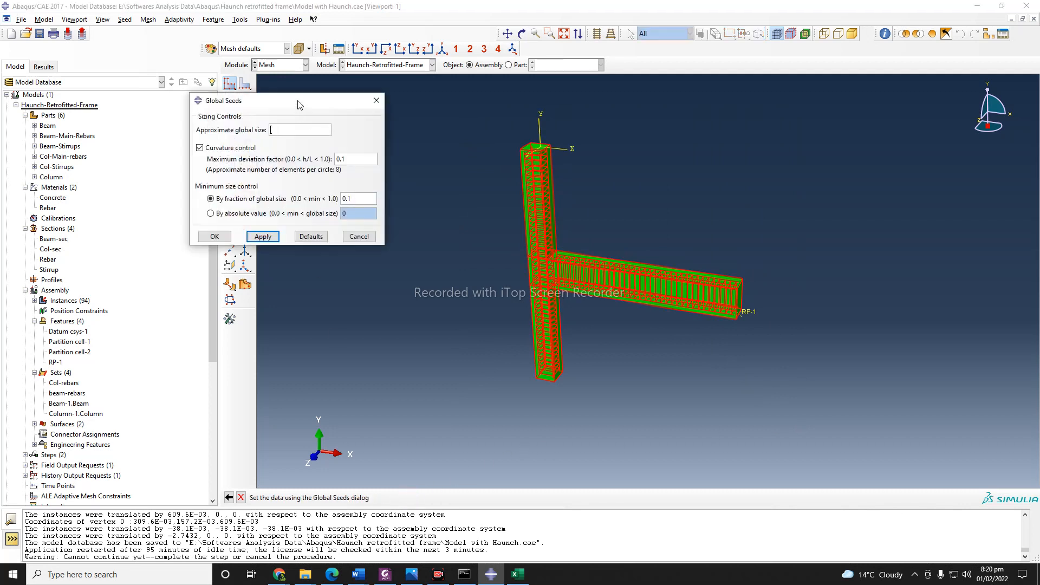
pyautogui.moveTo(300, 103); pyautogui.dragTo(359, 141)
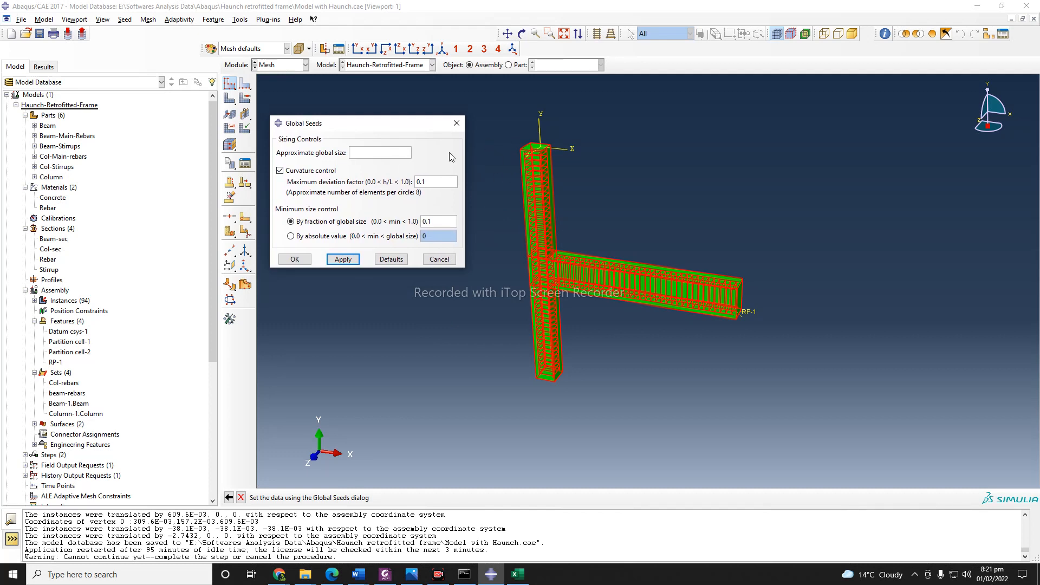
pyautogui.moveTo(363, 128)
pyautogui.mouseDown()
pyautogui.moveTo(371, 118)
pyautogui.moveTo(359, 121)
pyautogui.mouseUp()
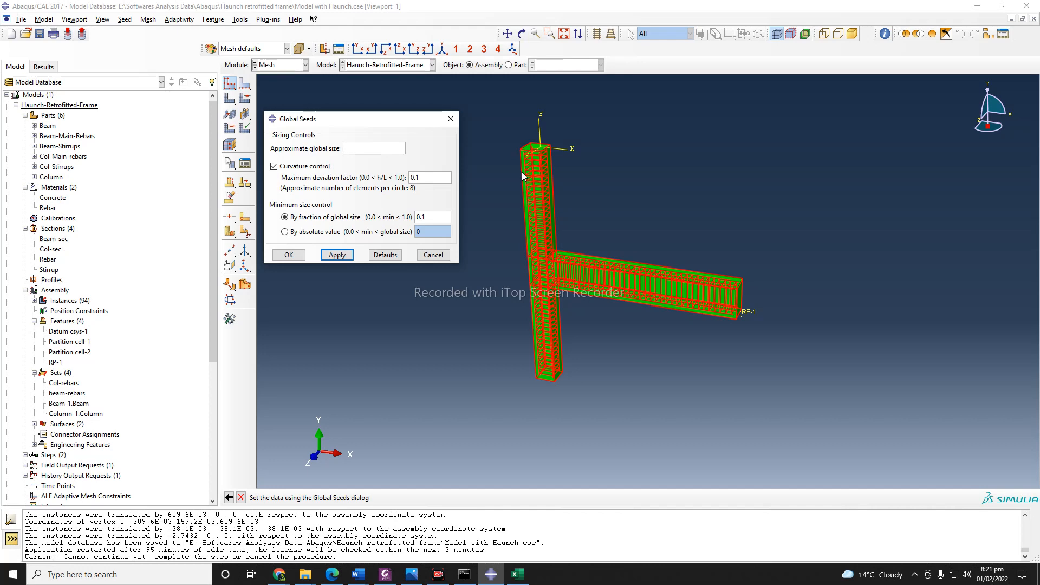
# Switch to Chrome and convert 6 inches to meters with the Google length converter
pyautogui.click(271, 577)
pyautogui.click(393, 532)
pyautogui.click(46, 5)
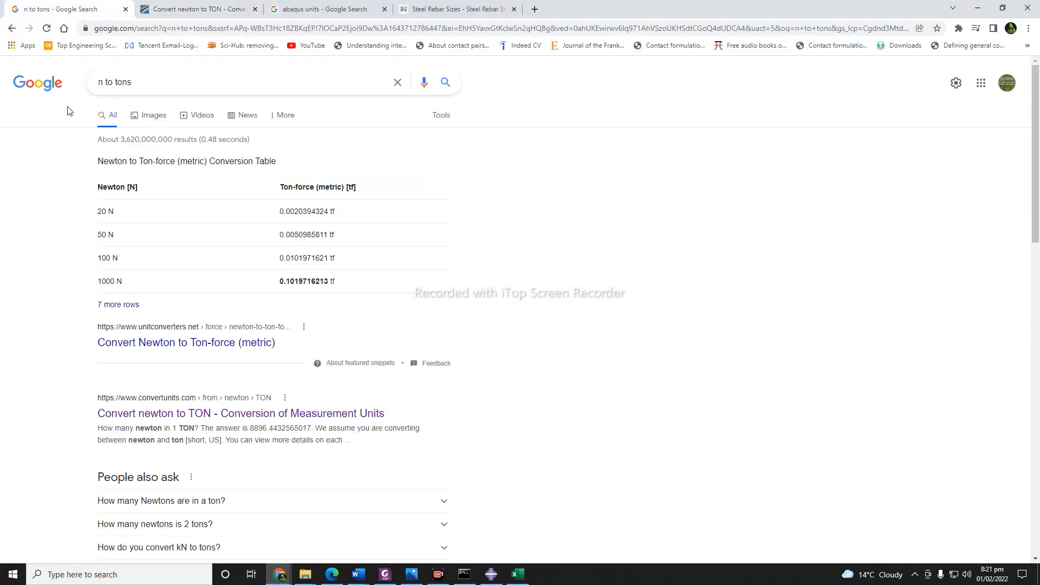
pyautogui.click(12, 28)
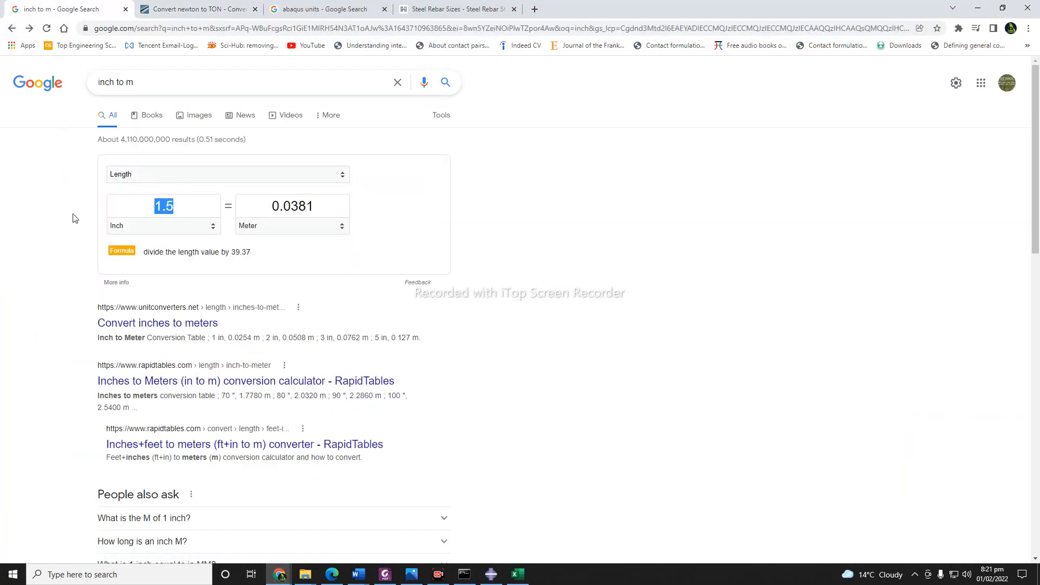
pyautogui.write('6')
pyautogui.click(978, 9)
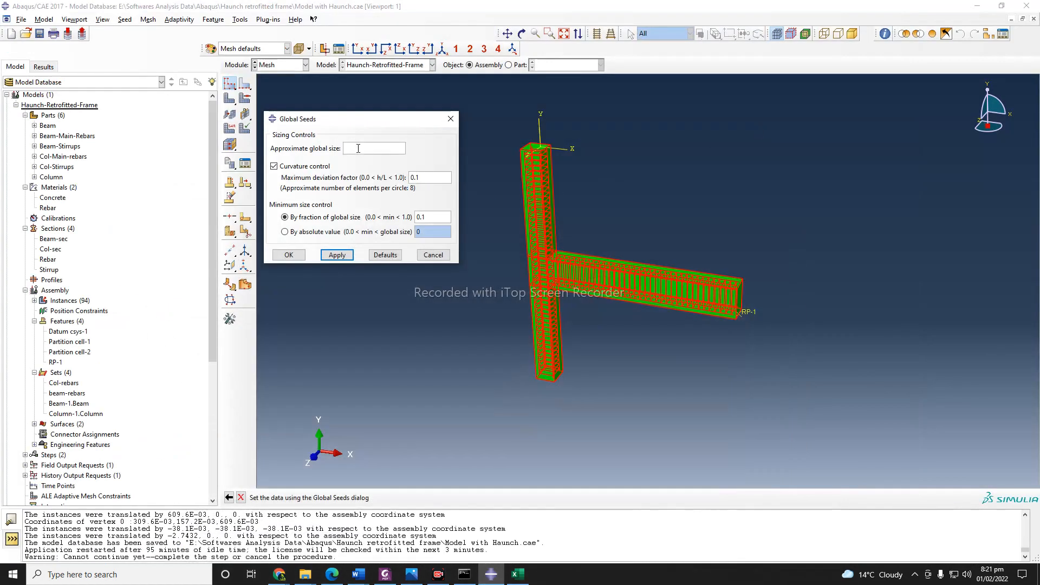
# Assign global seeds with an approximate size of 0.1524 to the selected part instances and end the seeding
pyautogui.write('0.1524')
pyautogui.click(339, 257)
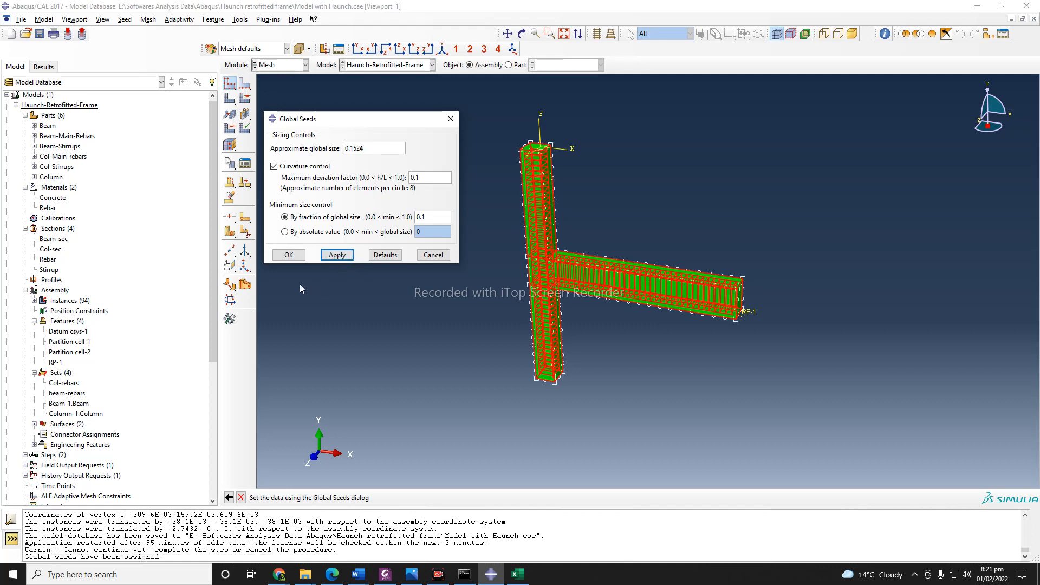
pyautogui.click(289, 256)
pyautogui.click(412, 498)
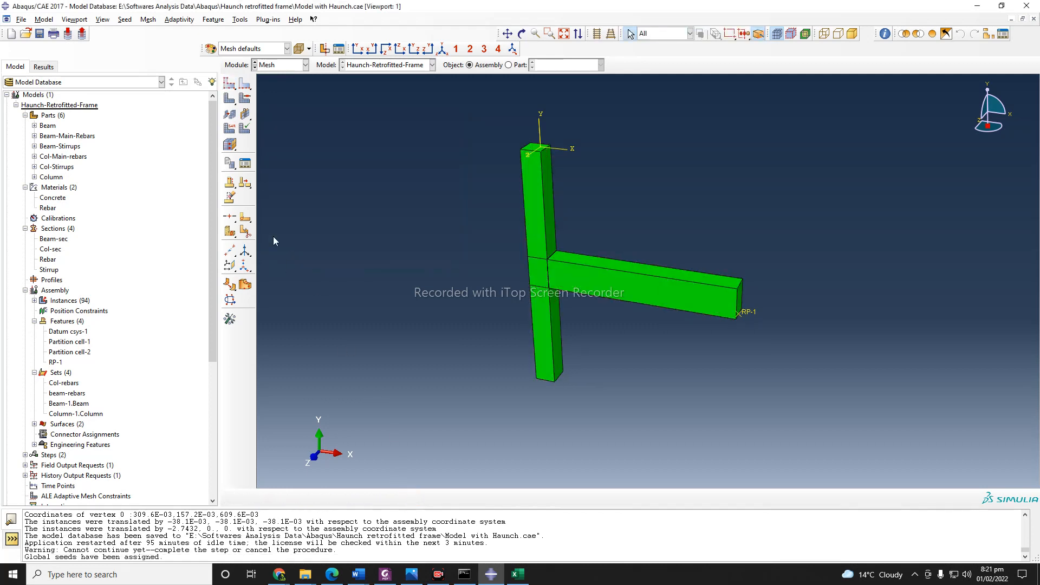
# Mesh all part instances of the beam-column frame and inspect the resulting mesh
pyautogui.click(230, 99)
pyautogui.moveTo(445, 116); pyautogui.dragTo(812, 424)
pyautogui.click(367, 499)
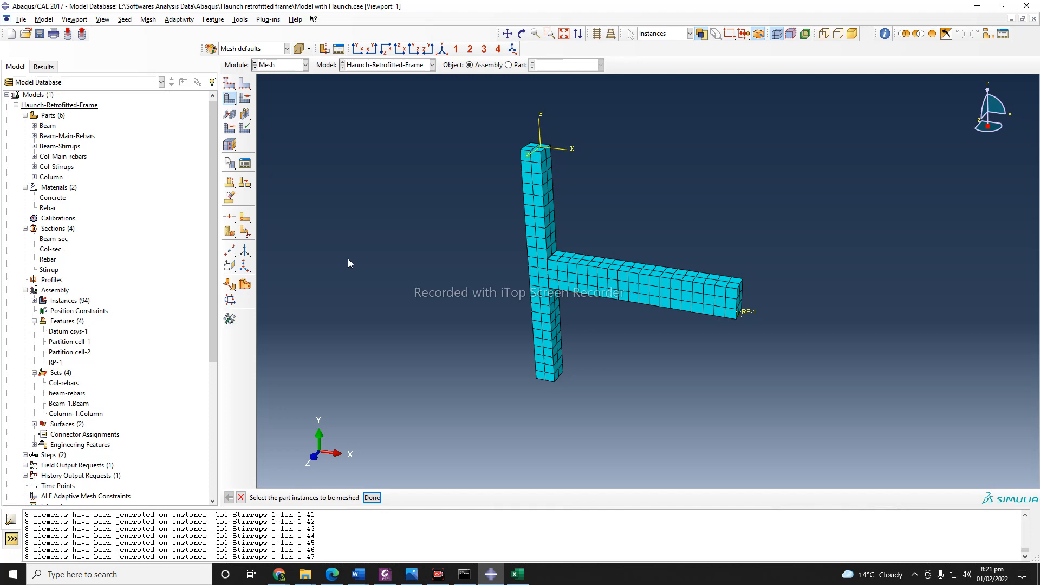
pyautogui.click(522, 34)
pyautogui.moveTo(624, 163); pyautogui.dragTo(710, 186)
pyautogui.moveTo(555, 278); pyautogui.dragTo(629, 285)
pyautogui.moveTo(618, 249); pyautogui.dragTo(540, 286)
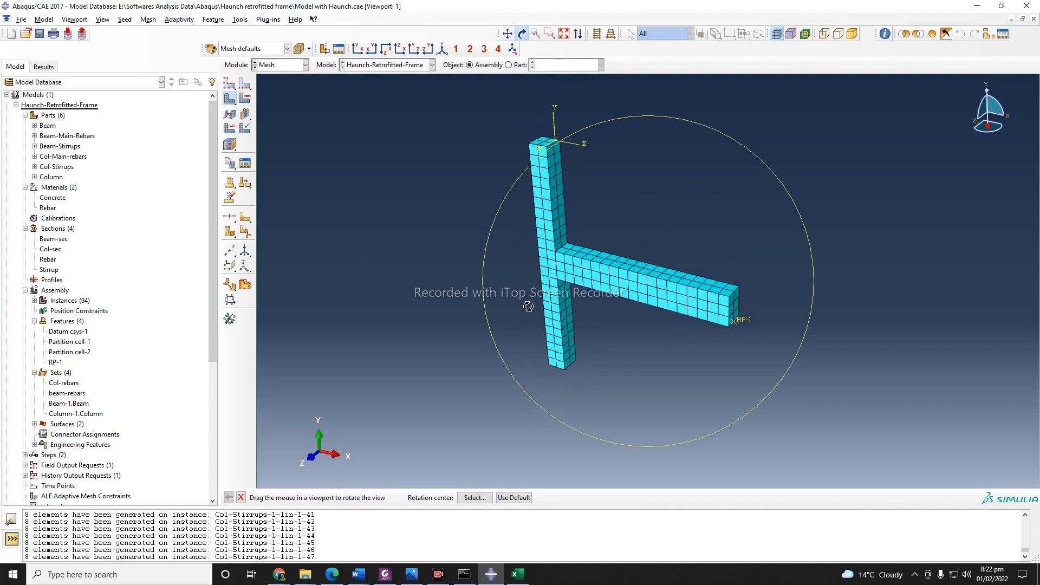
pyautogui.click(241, 497)
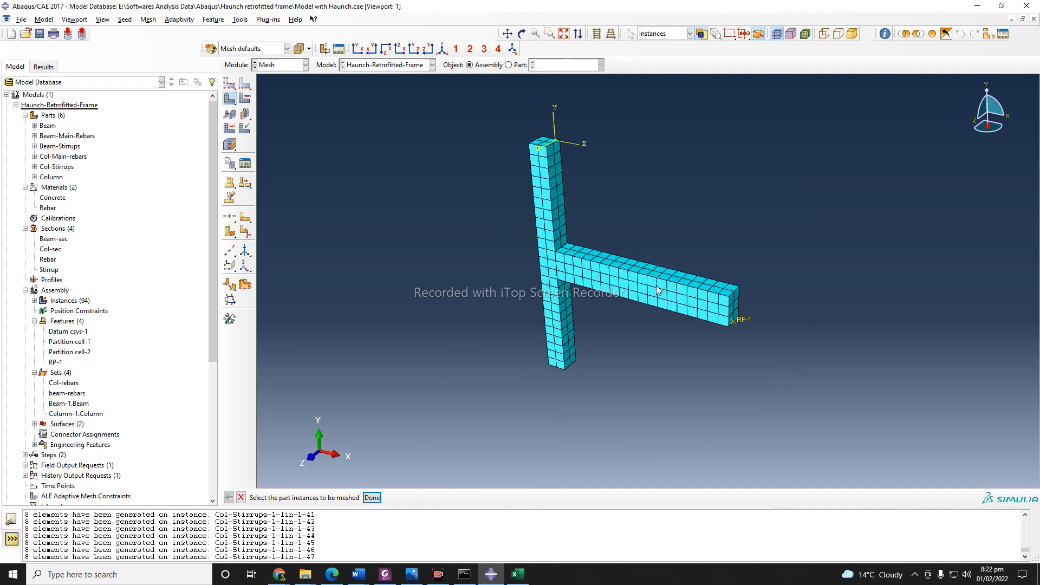
# Switch to Chrome and convert 4 inches and 3 inches to meters with the Google length converter
pyautogui.moveTo(279, 575)
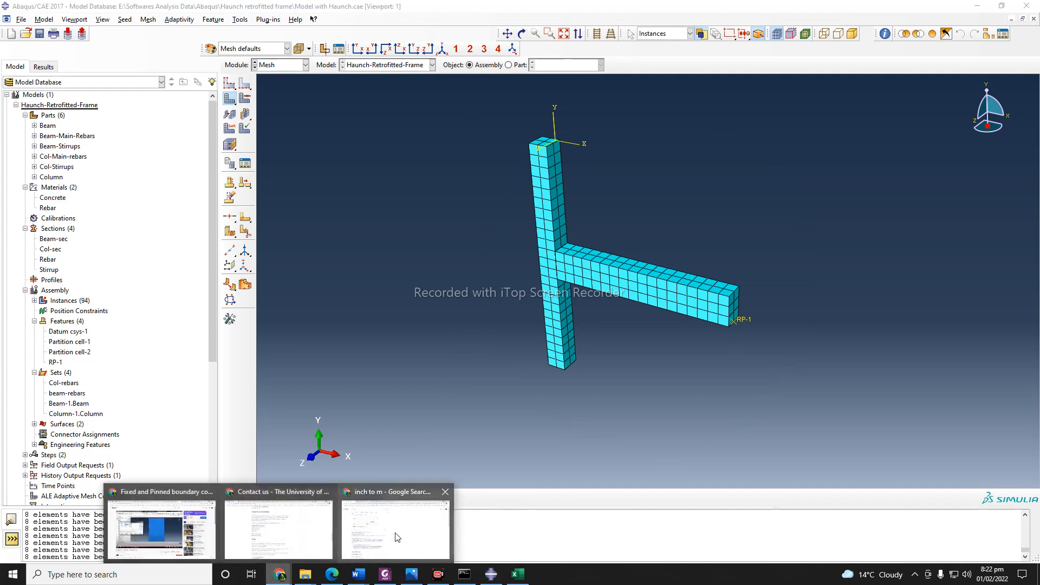
pyautogui.click(398, 536)
pyautogui.doubleClick(147, 209)
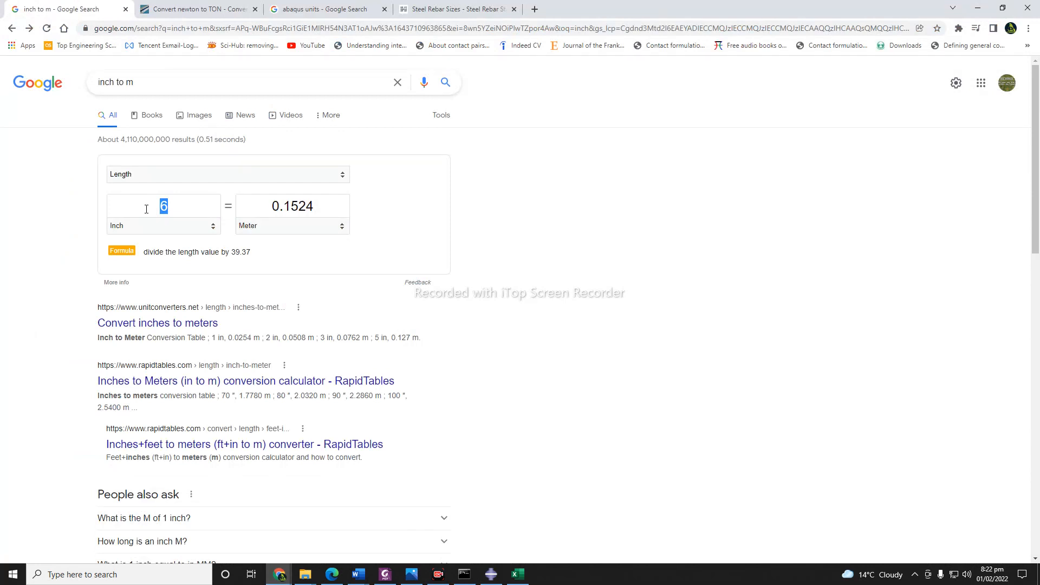
pyautogui.write('4')
pyautogui.press('BackSpace')
pyautogui.write('3')
pyautogui.click(982, 6)
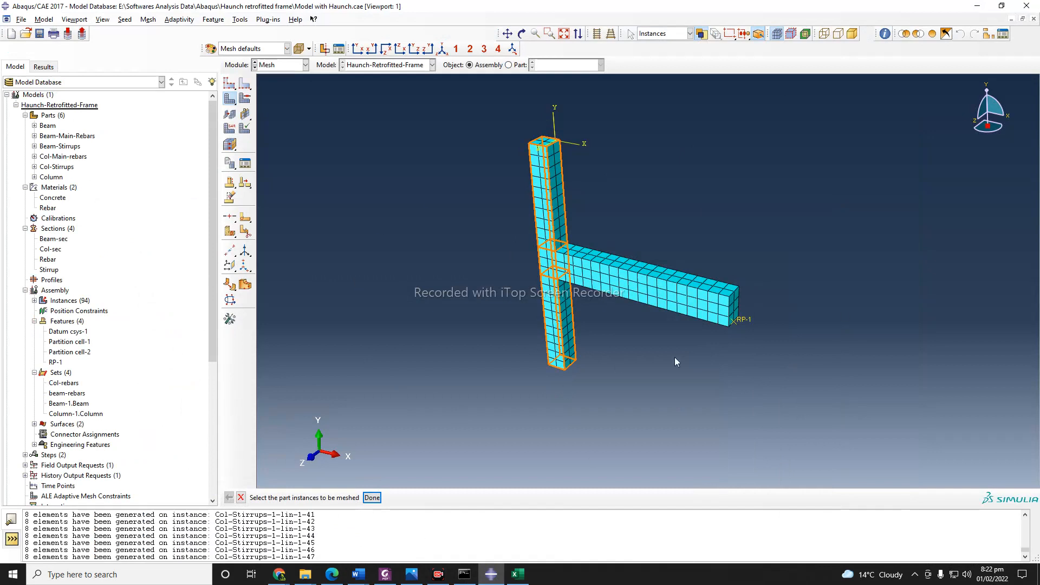
# Examine the meshed beam and column from another angle and end the part instance meshing
pyautogui.click(626, 350)
pyautogui.click(522, 34)
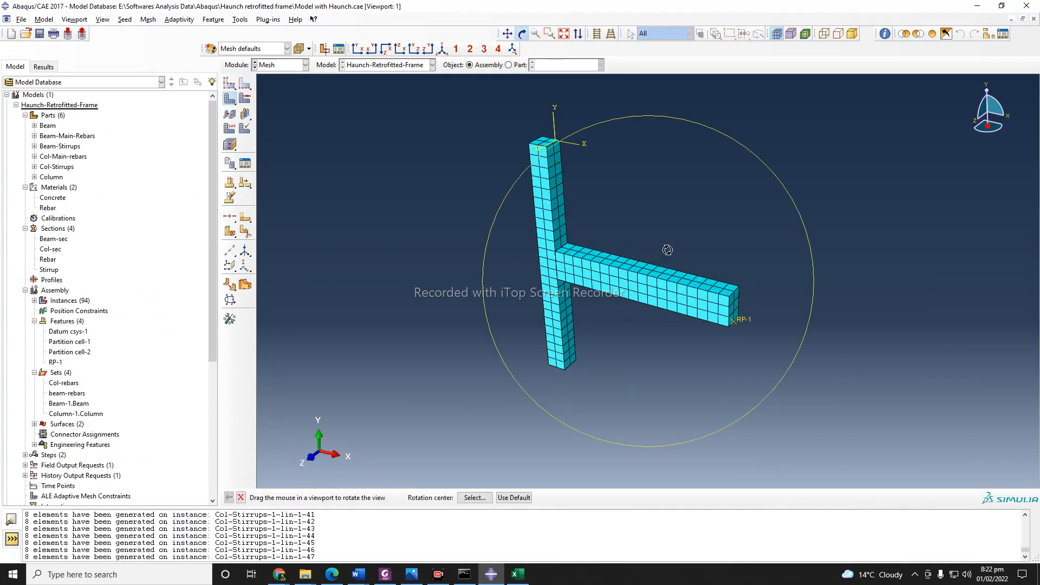
pyautogui.moveTo(667, 249); pyautogui.dragTo(624, 241)
pyautogui.moveTo(534, 324); pyautogui.dragTo(520, 332)
pyautogui.press('Escape')
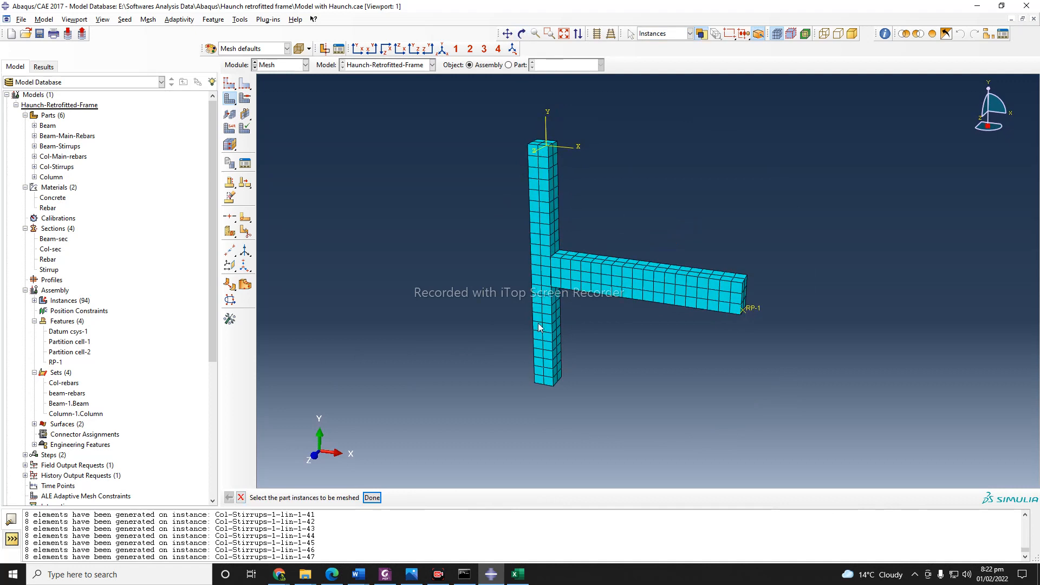
pyautogui.click(241, 497)
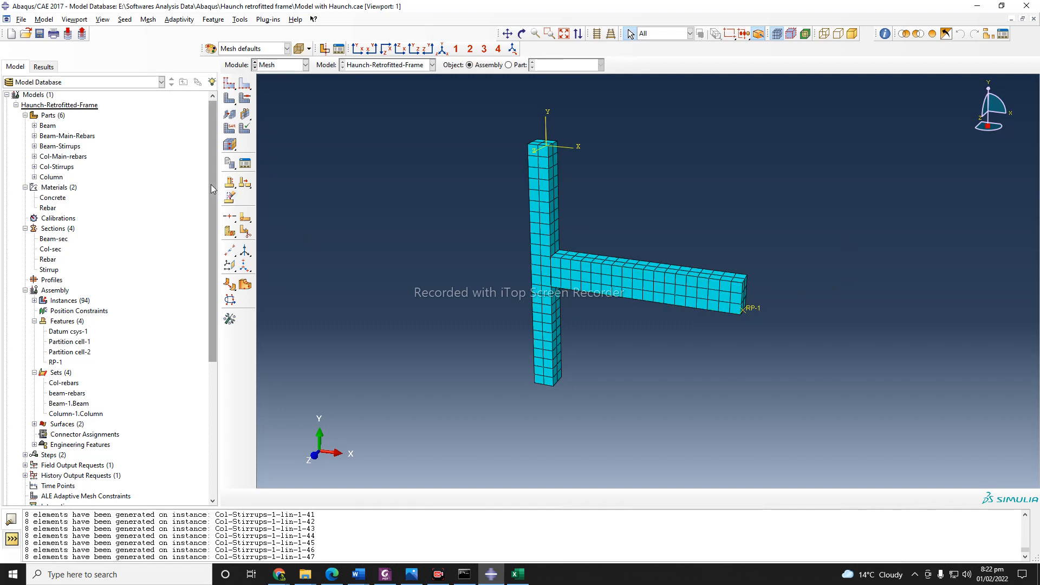
pyautogui.moveTo(211, 185)
pyautogui.mouseDown()
pyautogui.moveTo(211, 282)
pyautogui.moveTo(217, 179)
pyautogui.mouseUp()
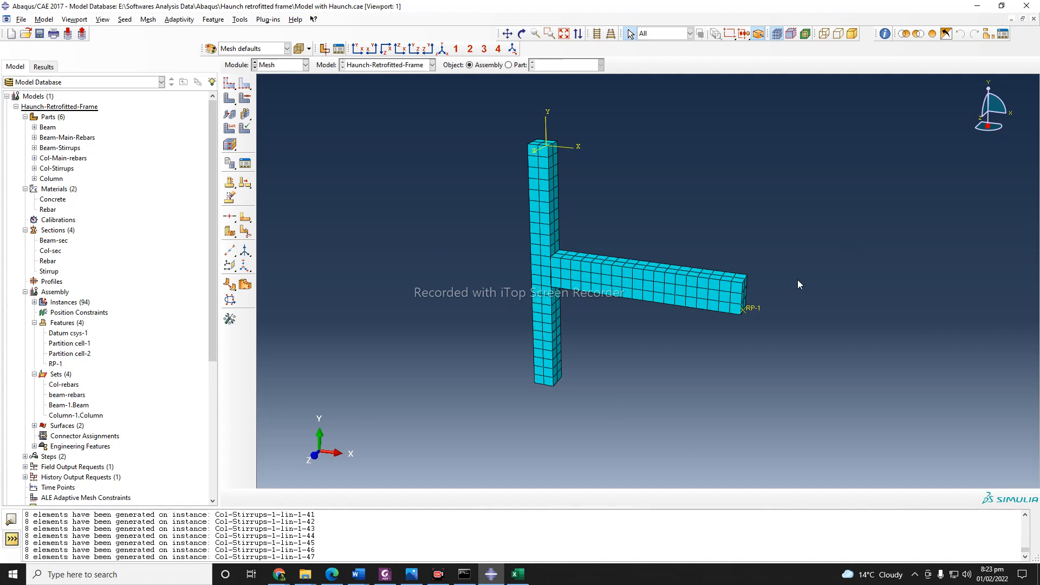
# Switch the frame model from the Mesh module to the Step module
pyautogui.click(290, 66)
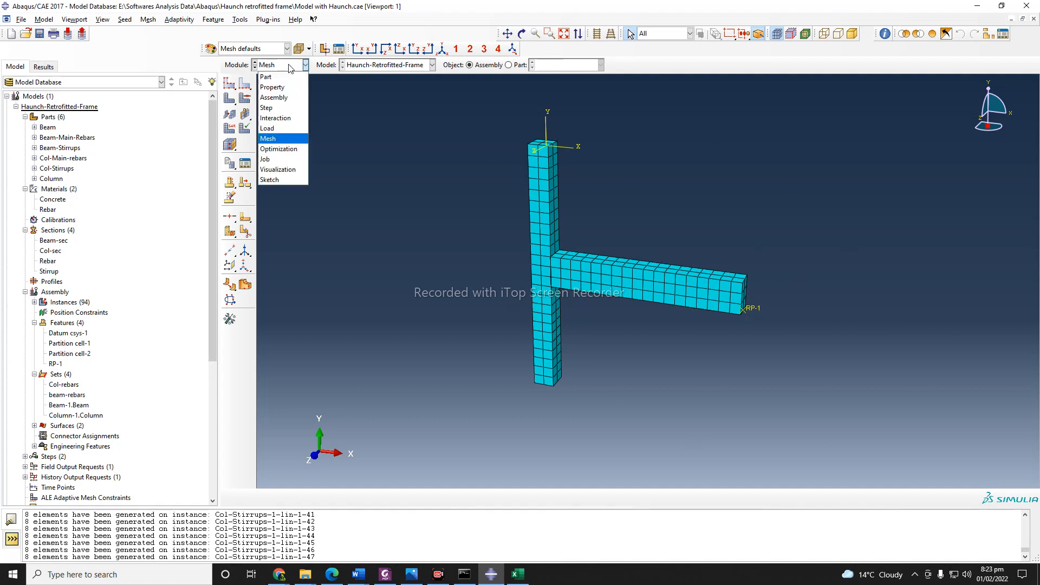
pyautogui.click(284, 108)
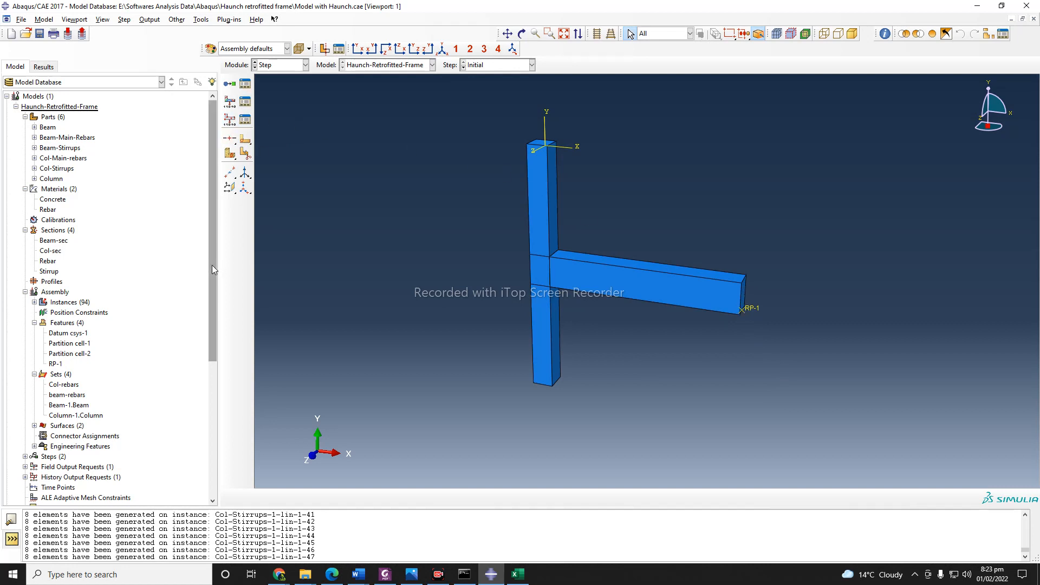
pyautogui.moveTo(212, 265); pyautogui.dragTo(212, 324)
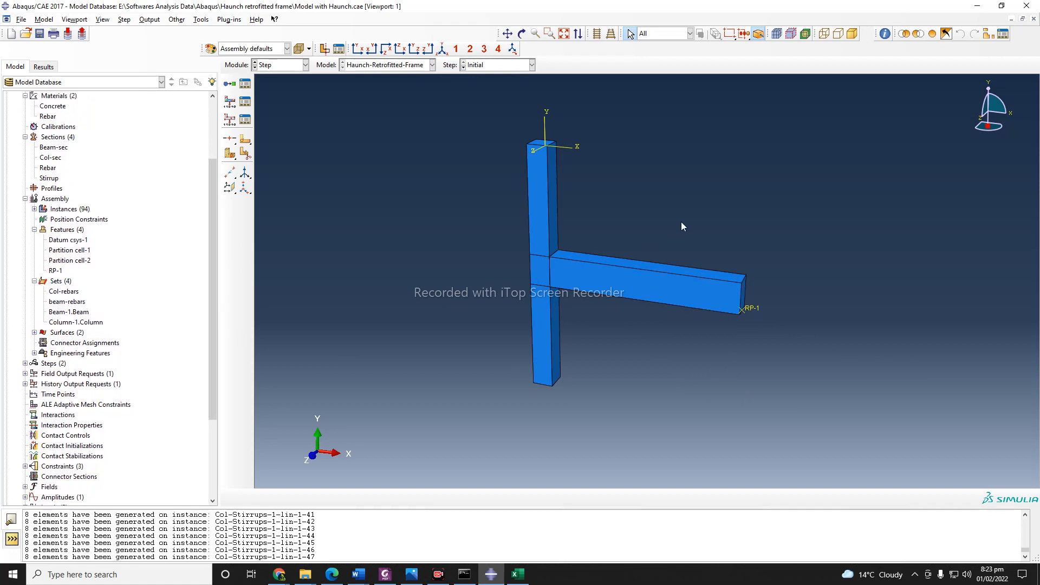
# Start a node-type assembly set named "nodes"
pyautogui.doubleClick(59, 281)
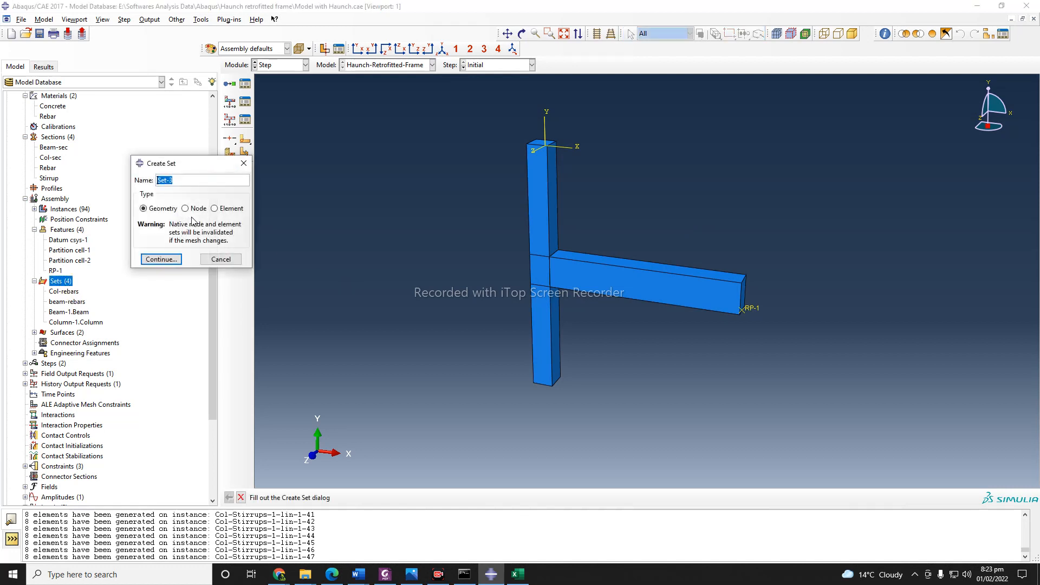
pyautogui.click(185, 209)
pyautogui.write('nodes')
pyautogui.click(162, 260)
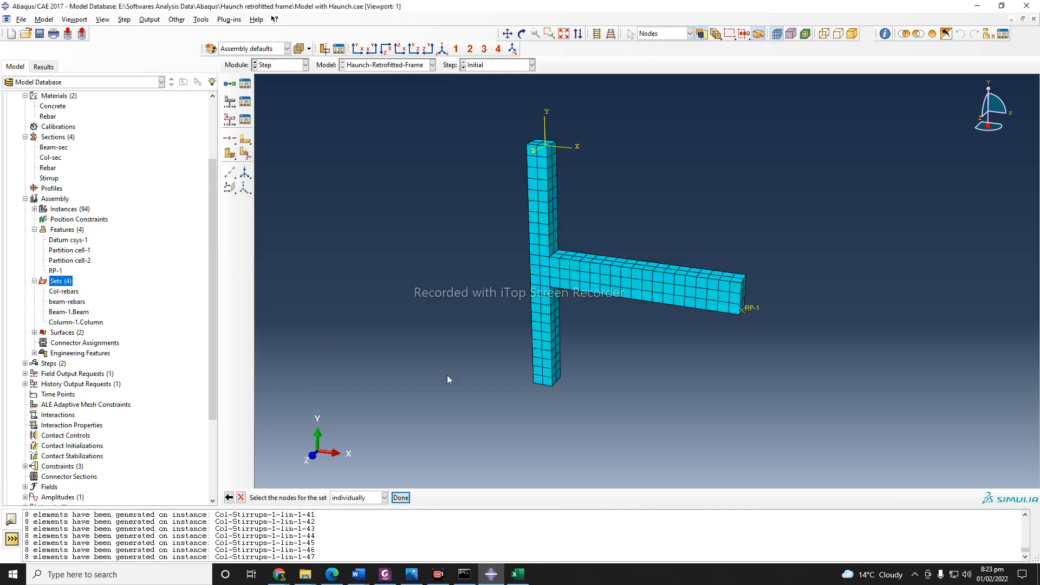
# Pick the middle node on the top edge of the beam's free end for the node set
pyautogui.click(521, 34)
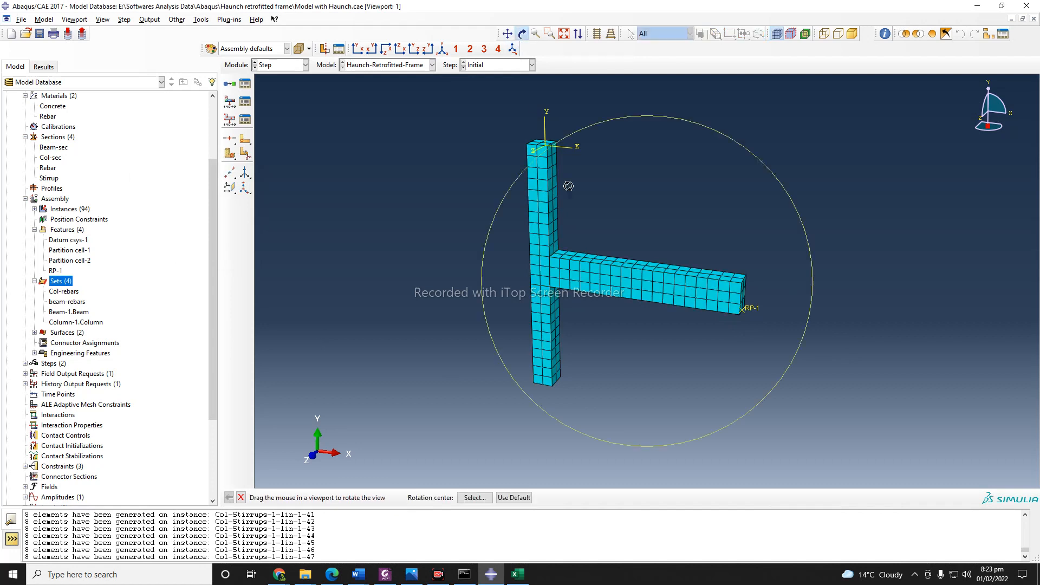
pyautogui.moveTo(616, 293); pyautogui.dragTo(557, 324)
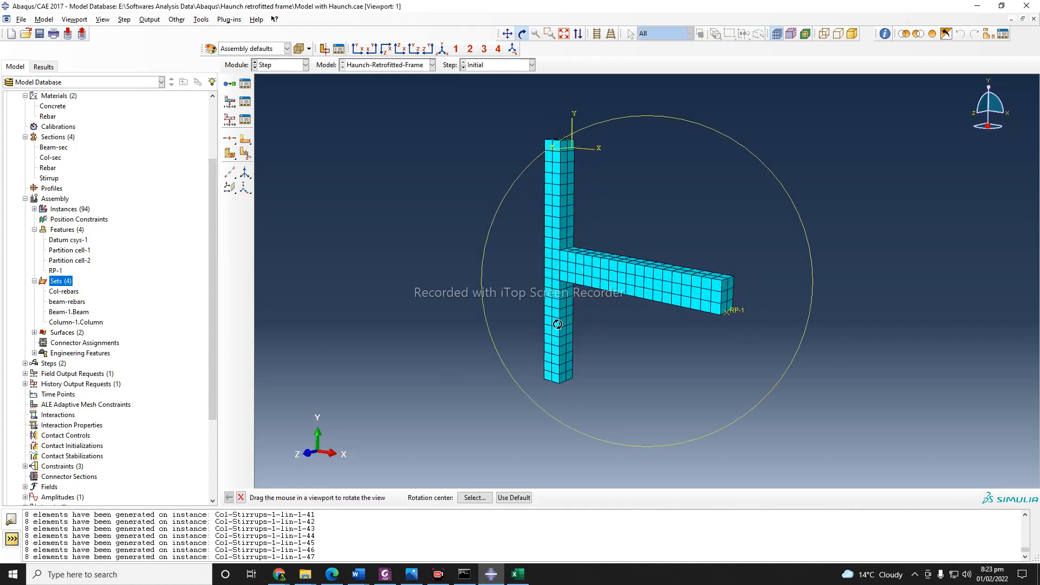
pyautogui.click(241, 497)
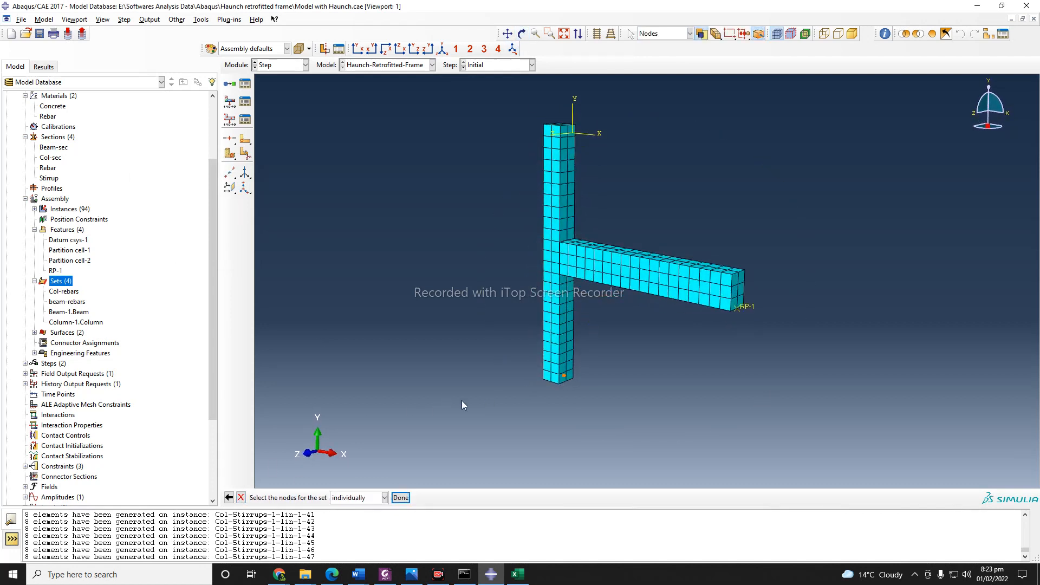
pyautogui.scroll(-2, 784, 265)
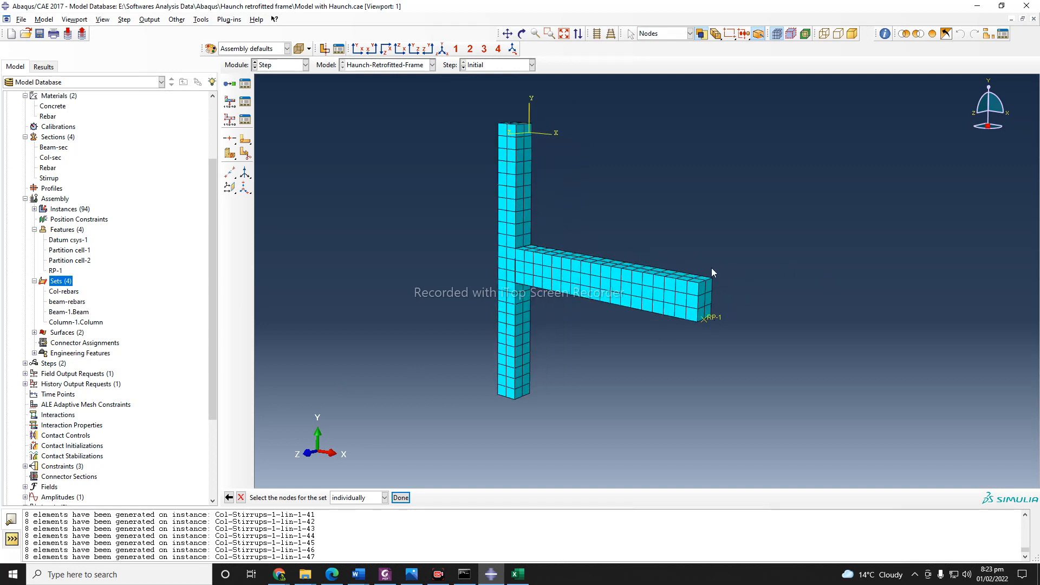
pyautogui.scroll(-1, 711, 268)
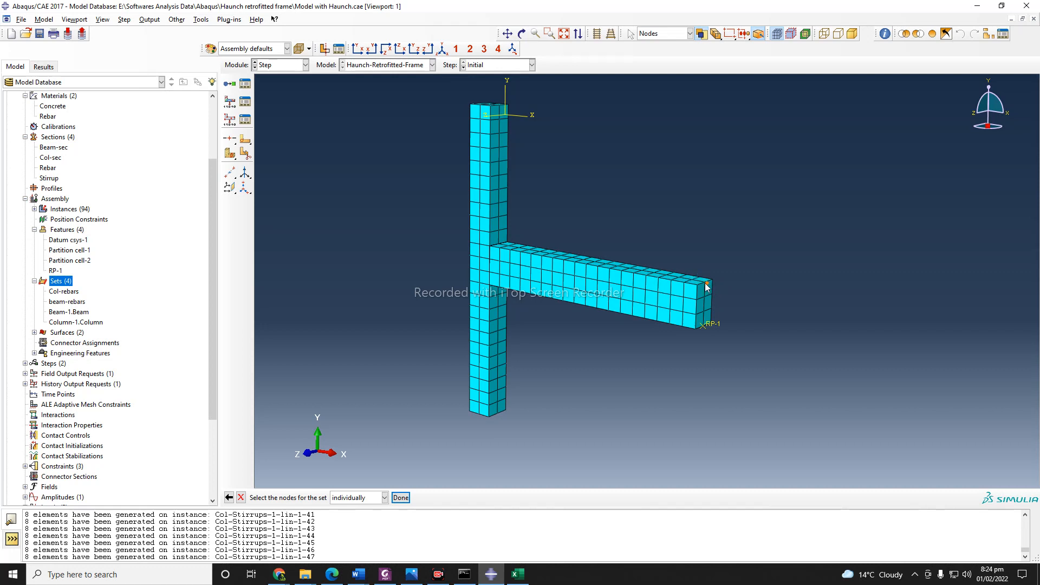
pyautogui.click(705, 283)
pyautogui.scroll(1, 651, 337)
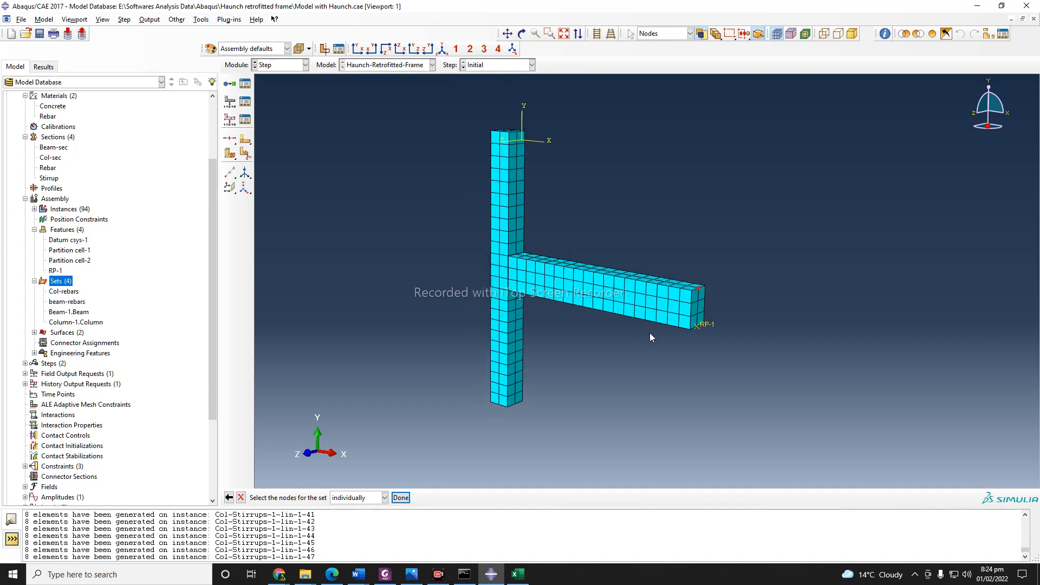
# Add a mid-width node on the beam's top face near the column and the column's top centre node, and complete the set
pyautogui.click(522, 34)
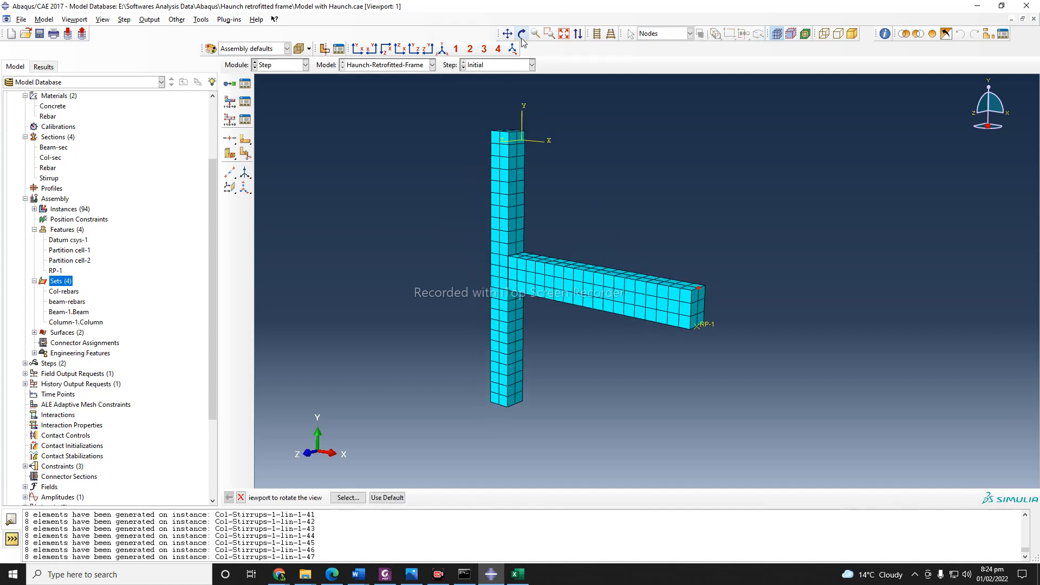
pyautogui.moveTo(580, 283); pyautogui.dragTo(623, 339)
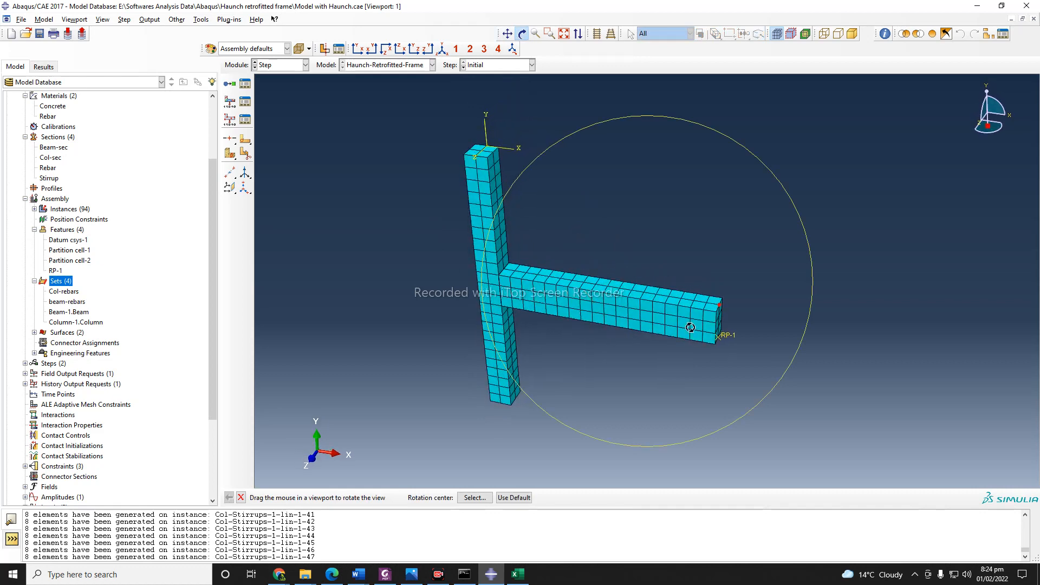
pyautogui.click(242, 498)
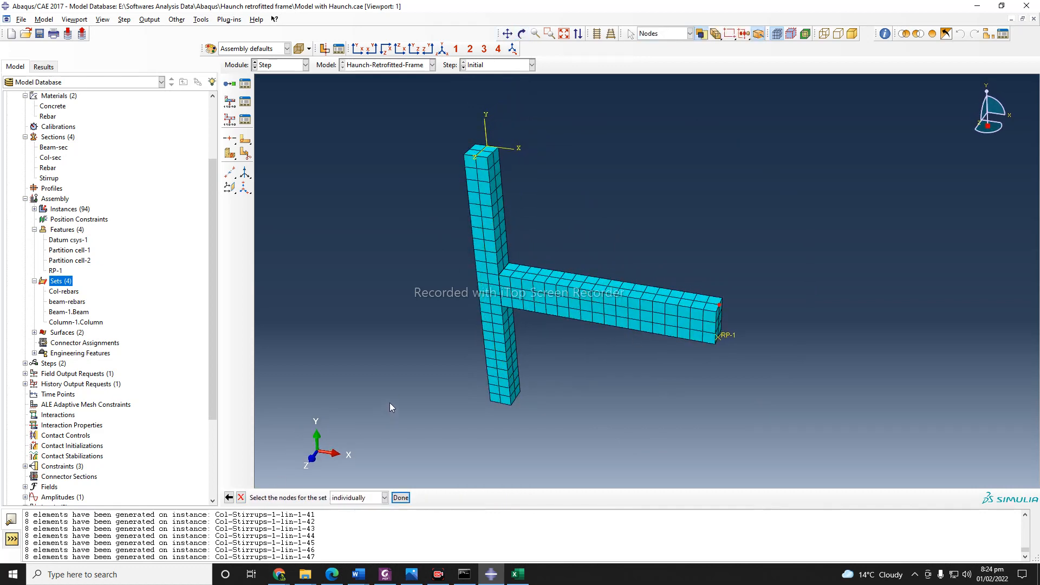
pyautogui.click(516, 273)
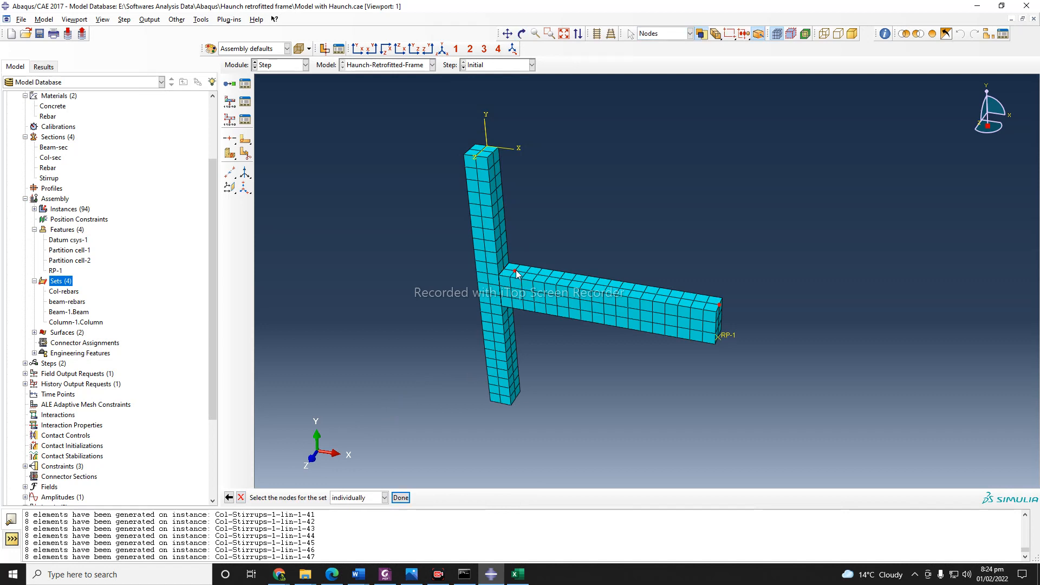
pyautogui.click(481, 152)
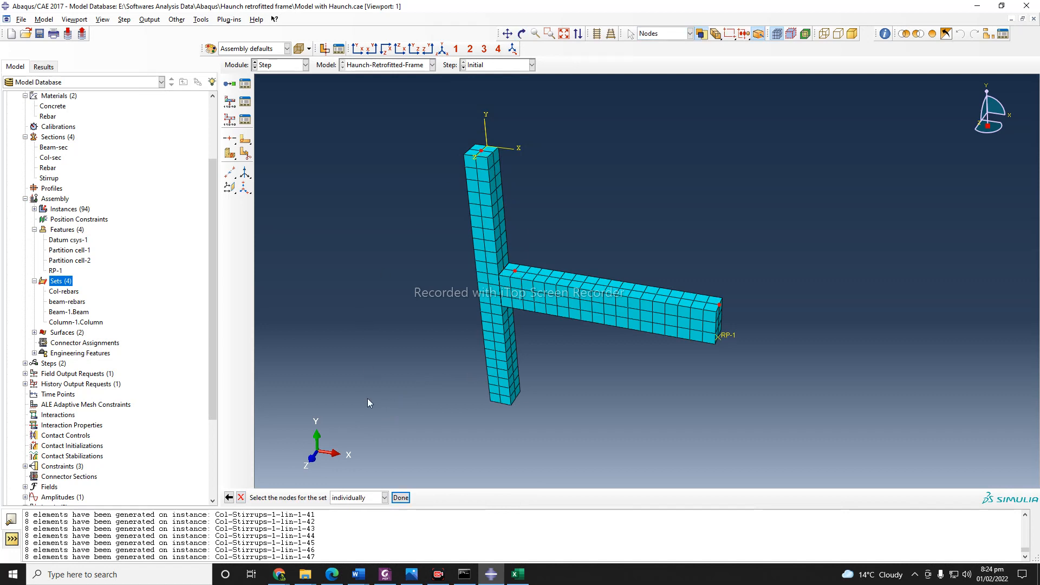
pyautogui.click(402, 498)
# Edit the history output request H-Output-1 and set its domain to the set "nodes"
pyautogui.click(246, 120)
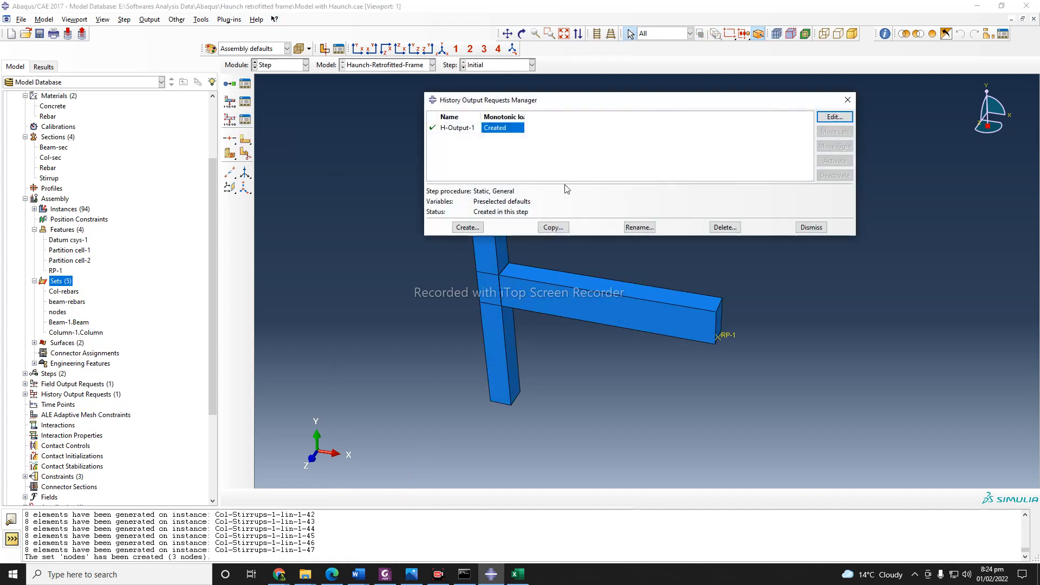
pyautogui.click(834, 118)
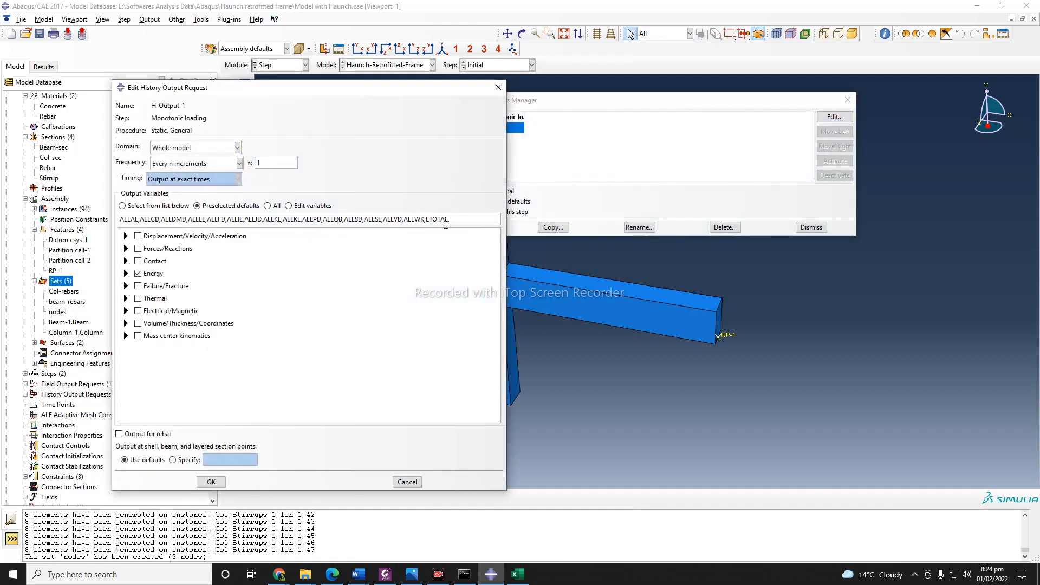
pyautogui.click(237, 147)
pyautogui.click(192, 171)
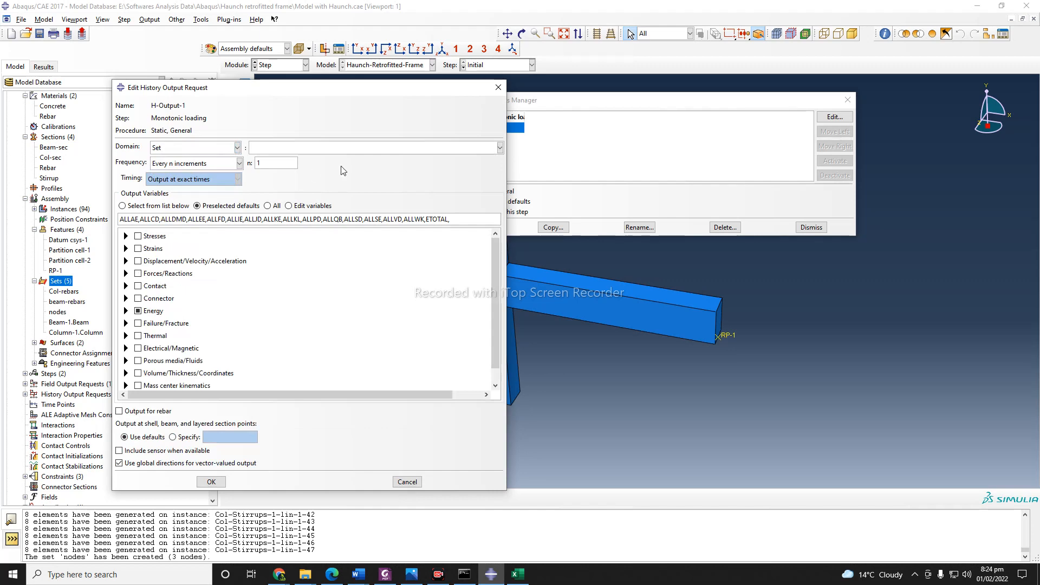
pyautogui.click(385, 147)
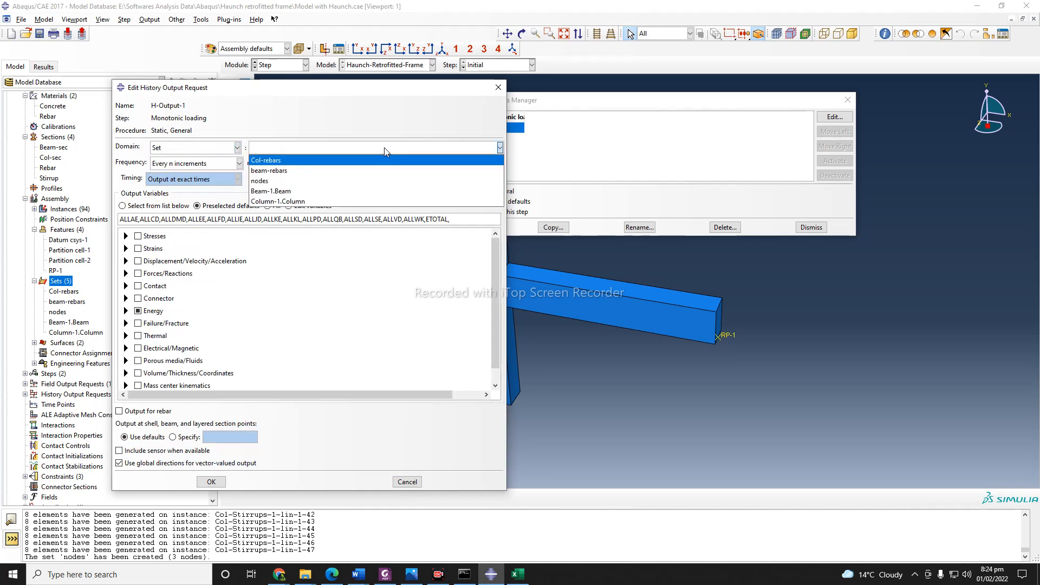
pyautogui.click(303, 181)
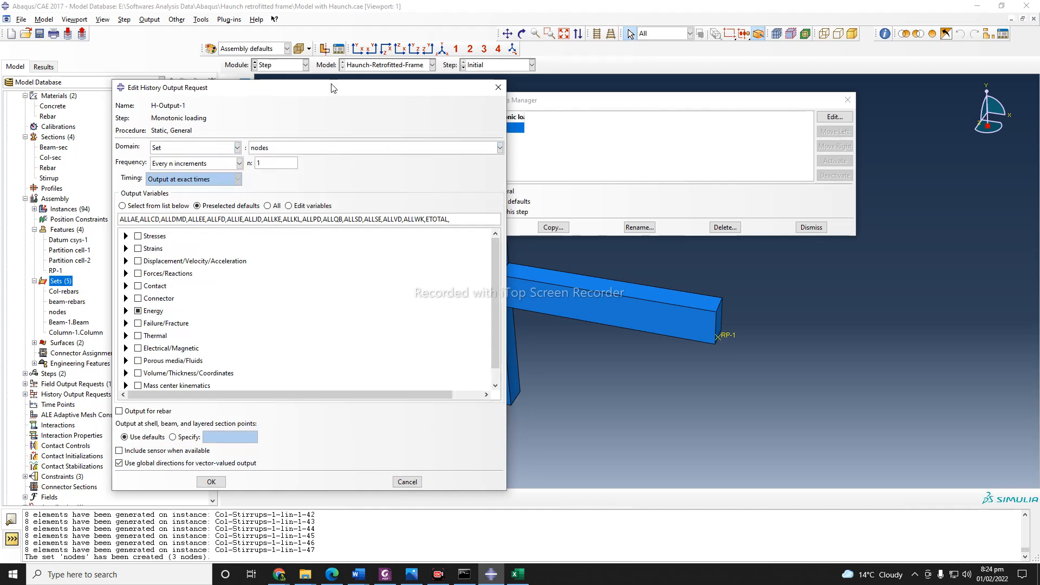
pyautogui.moveTo(333, 88); pyautogui.dragTo(748, 70)
pyautogui.click(759, 132)
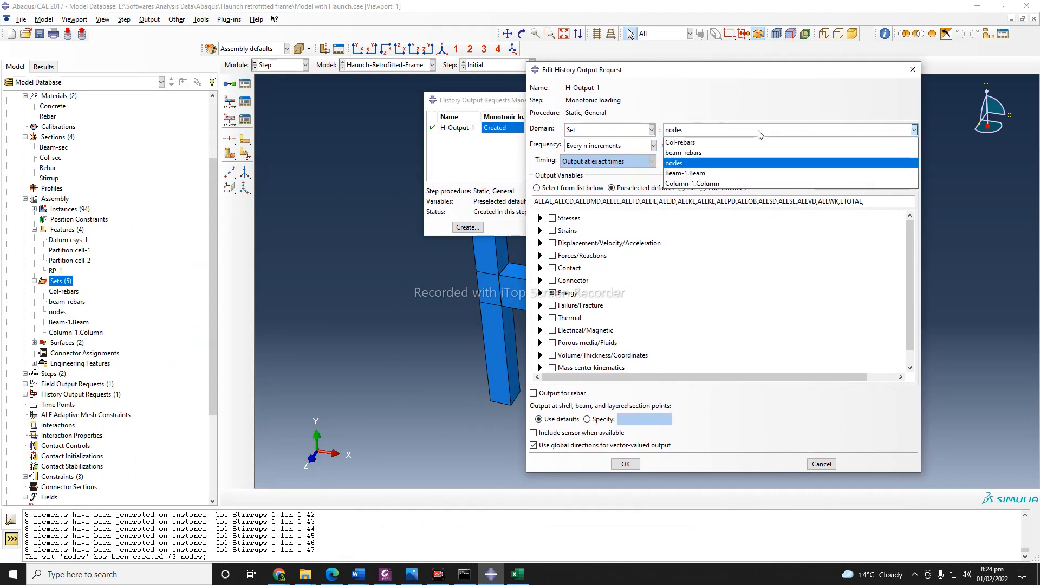
pyautogui.click(760, 134)
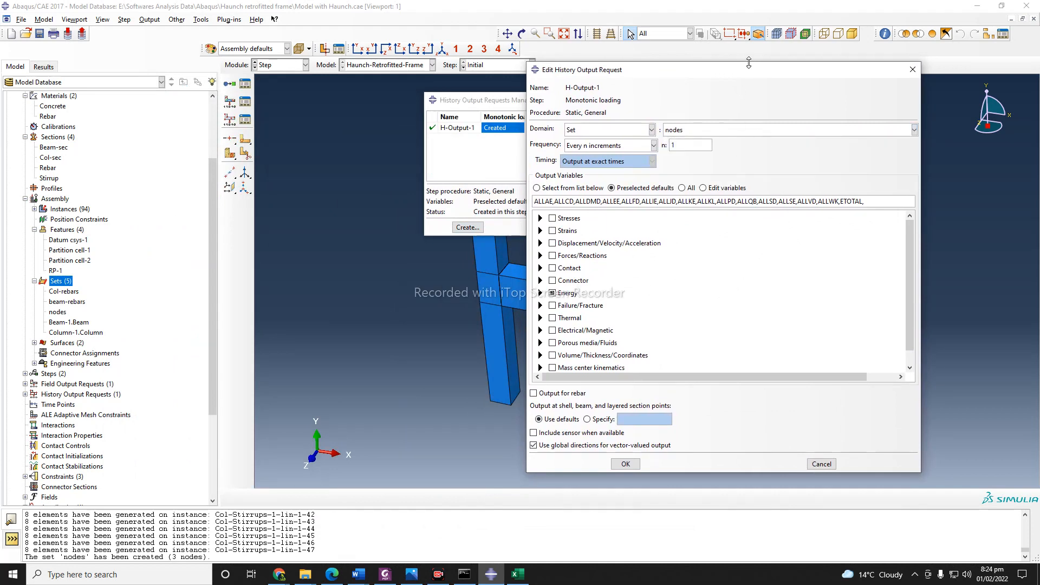
pyautogui.moveTo(743, 75); pyautogui.dragTo(274, 92)
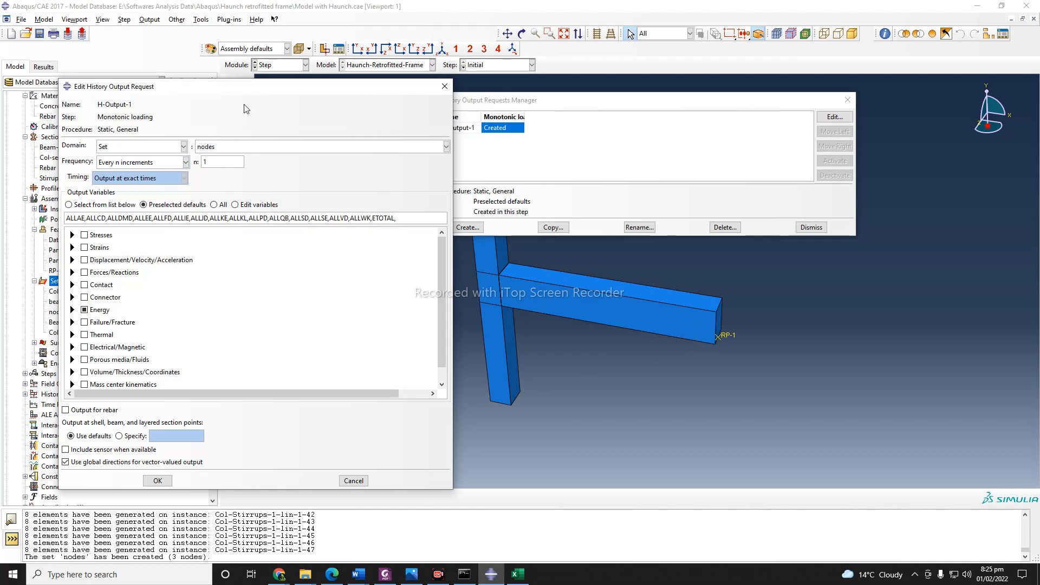
pyautogui.moveTo(246, 92); pyautogui.dragTo(272, 112)
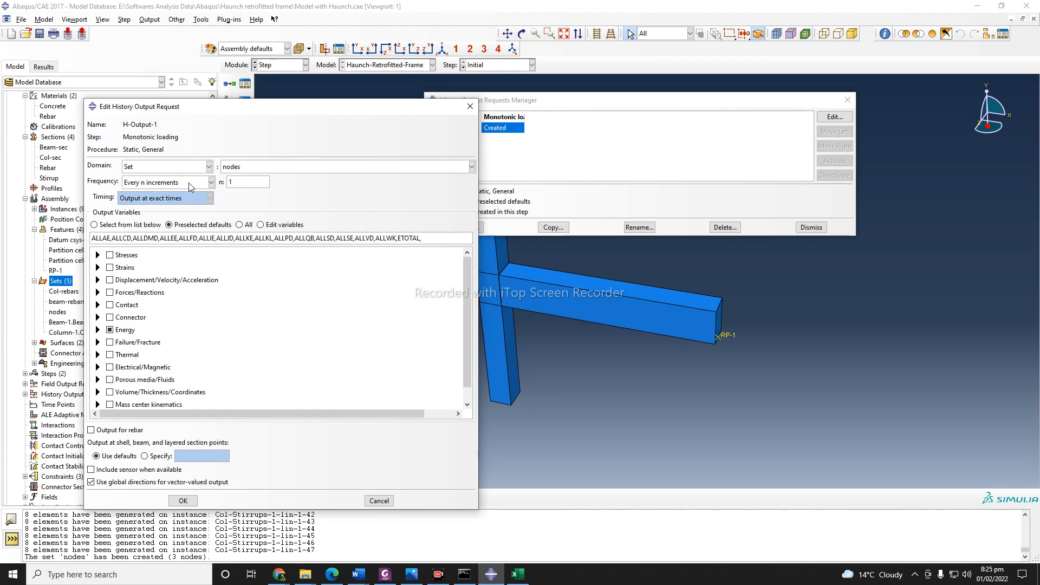
# Remove the energy variables from the history output request and request stress component S22
pyautogui.click(110, 330)
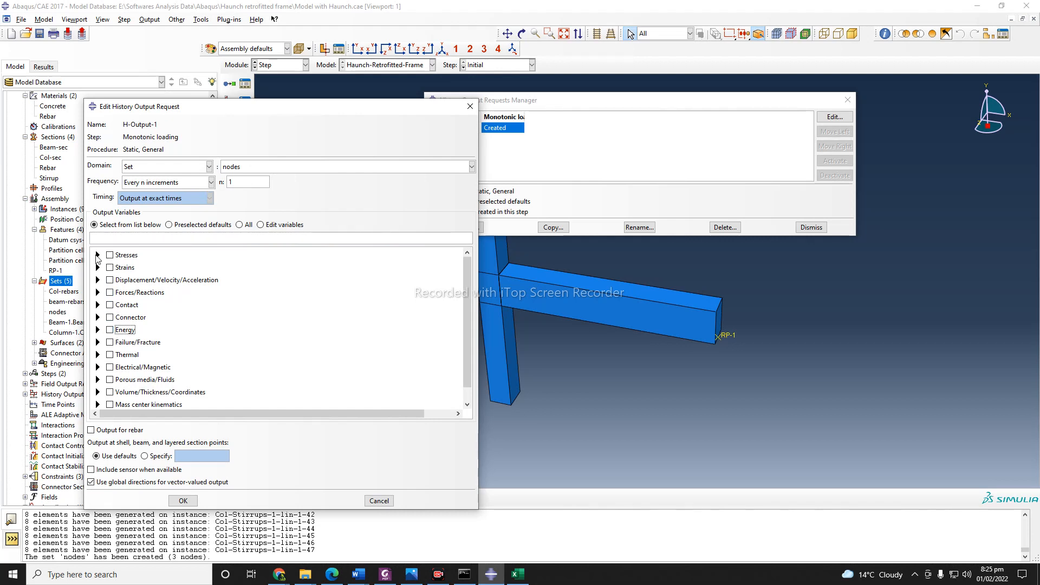
pyautogui.click(98, 255)
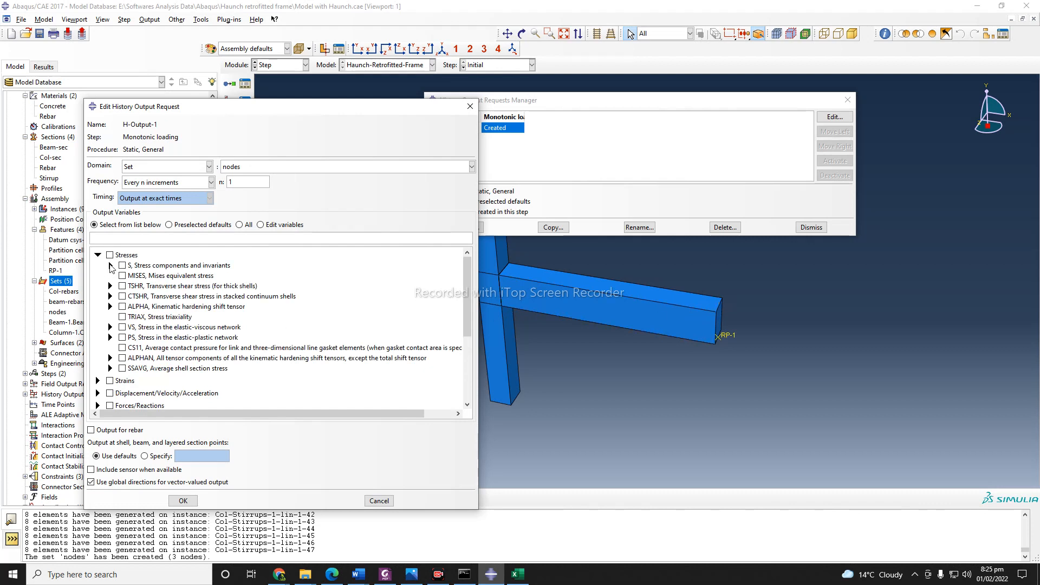
pyautogui.click(110, 265)
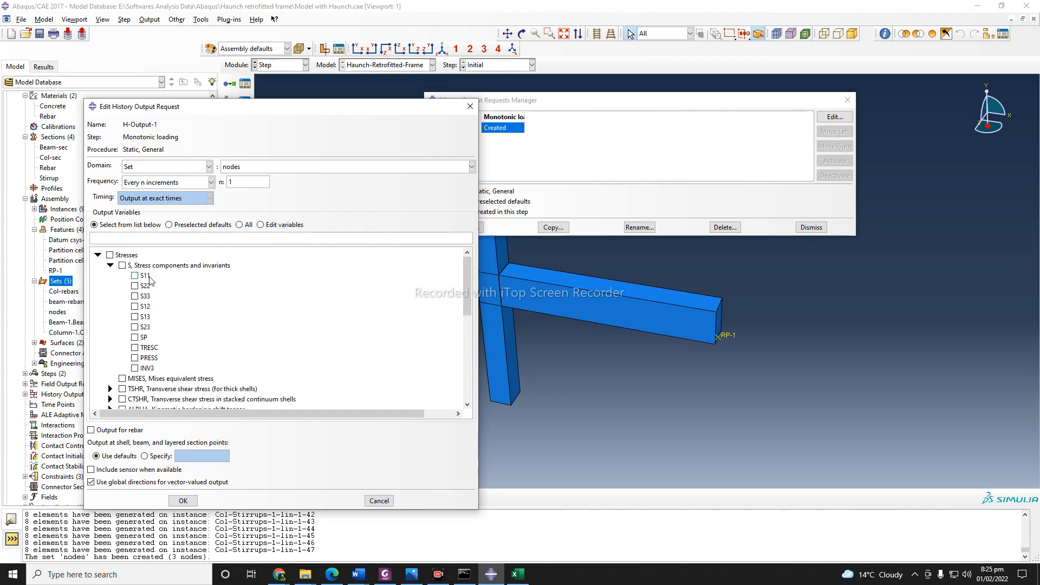
pyautogui.scroll(-1, 928, 385)
pyautogui.scroll(-4, 931, 382)
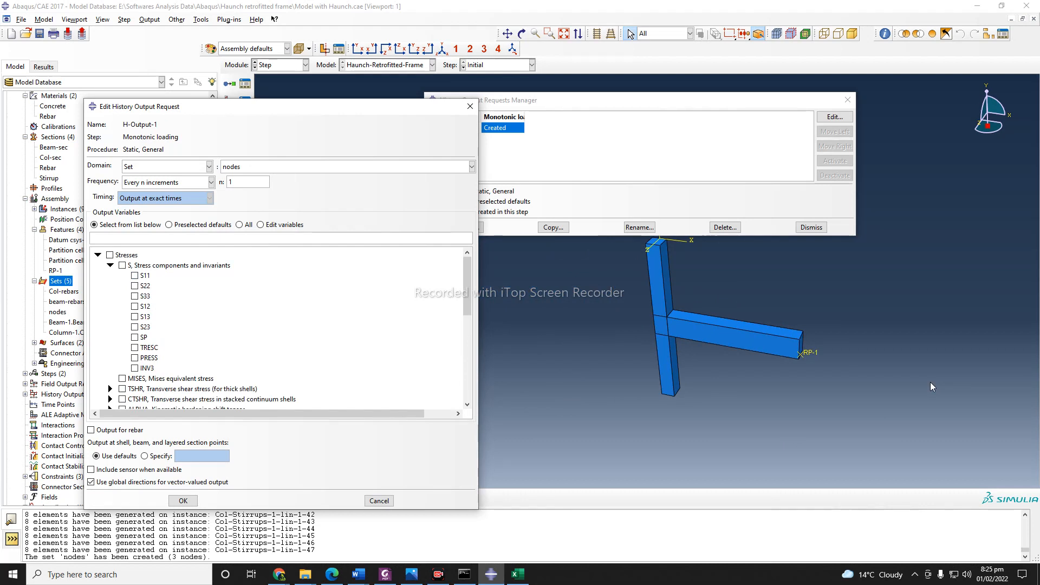
pyautogui.scroll(-2, 707, 381)
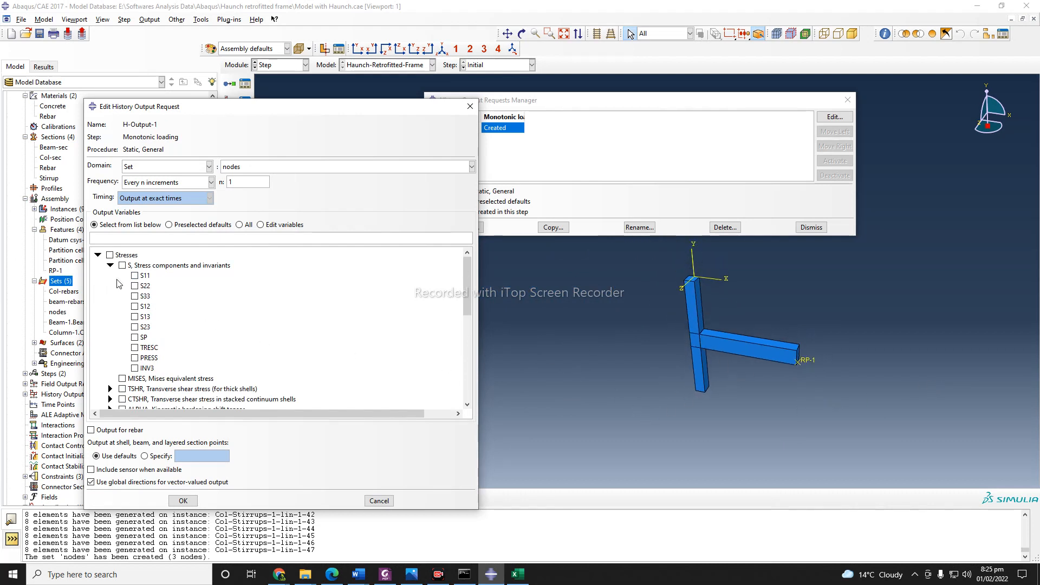
pyautogui.click(135, 286)
pyautogui.click(110, 266)
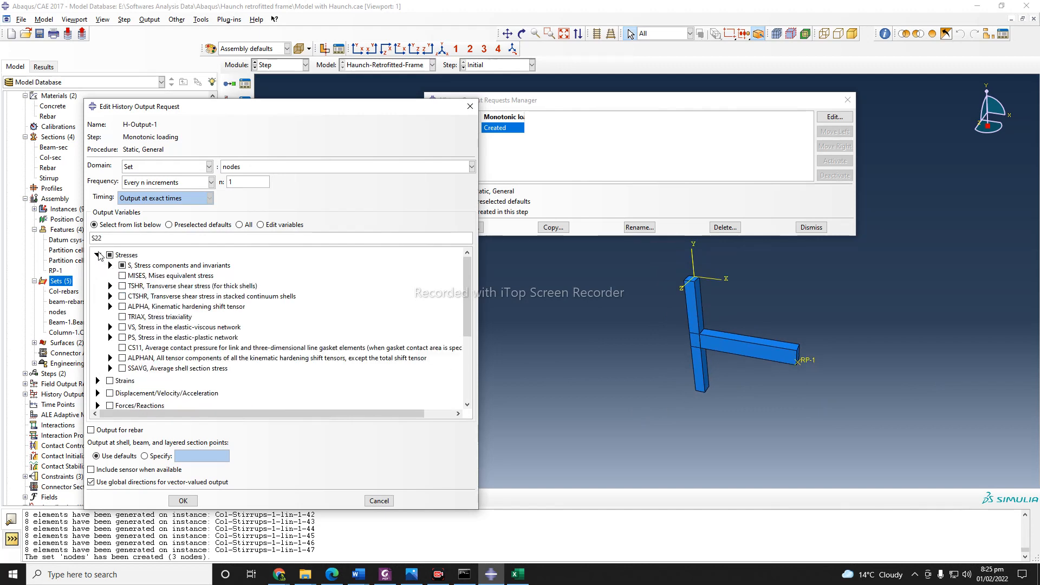
pyautogui.click(98, 254)
# Add the logarithmic strain component LE22 to the history output variables
pyautogui.click(97, 267)
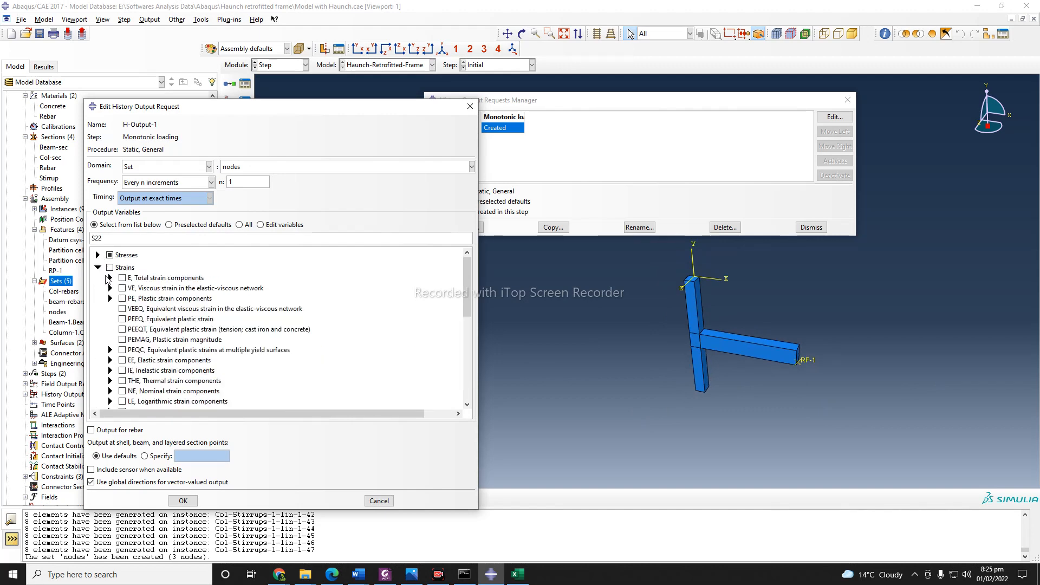
pyautogui.scroll(-2, 110, 338)
pyautogui.click(110, 336)
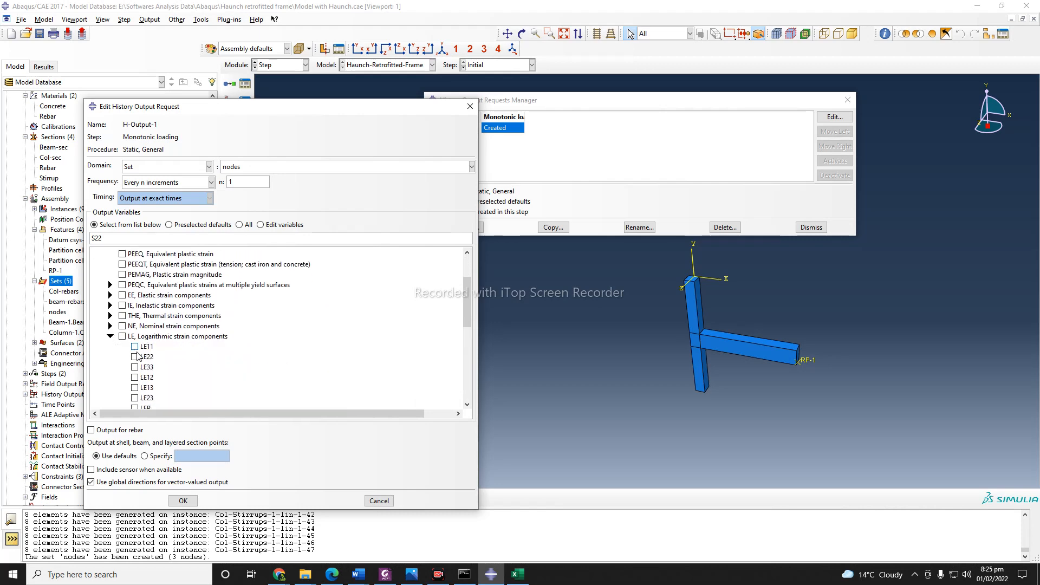
pyautogui.click(134, 357)
pyautogui.click(110, 336)
pyautogui.scroll(-4, 110, 336)
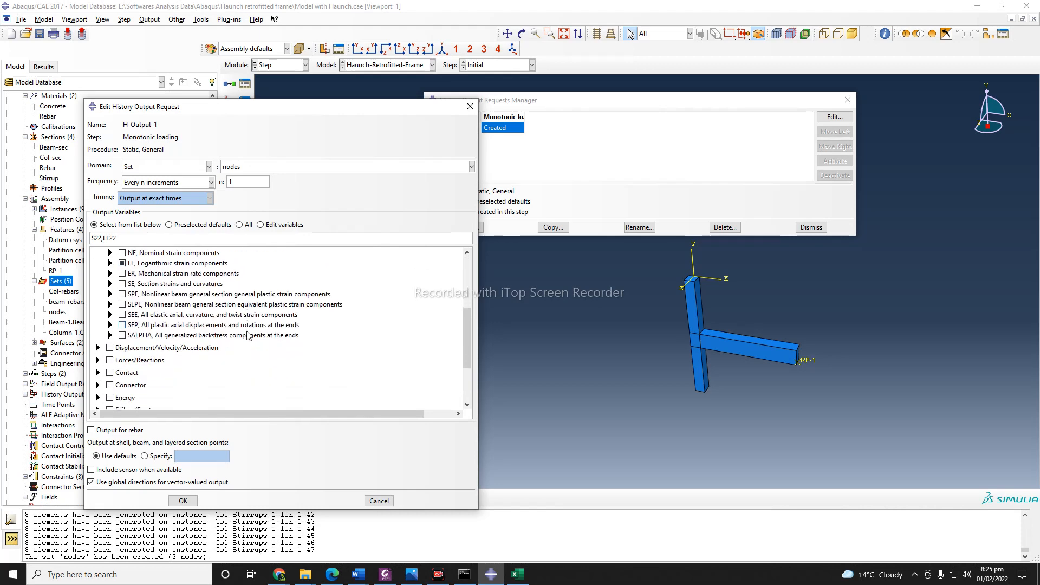
# Add the displacement component U2 and the velocity component V2 to the history output variables
pyautogui.click(97, 291)
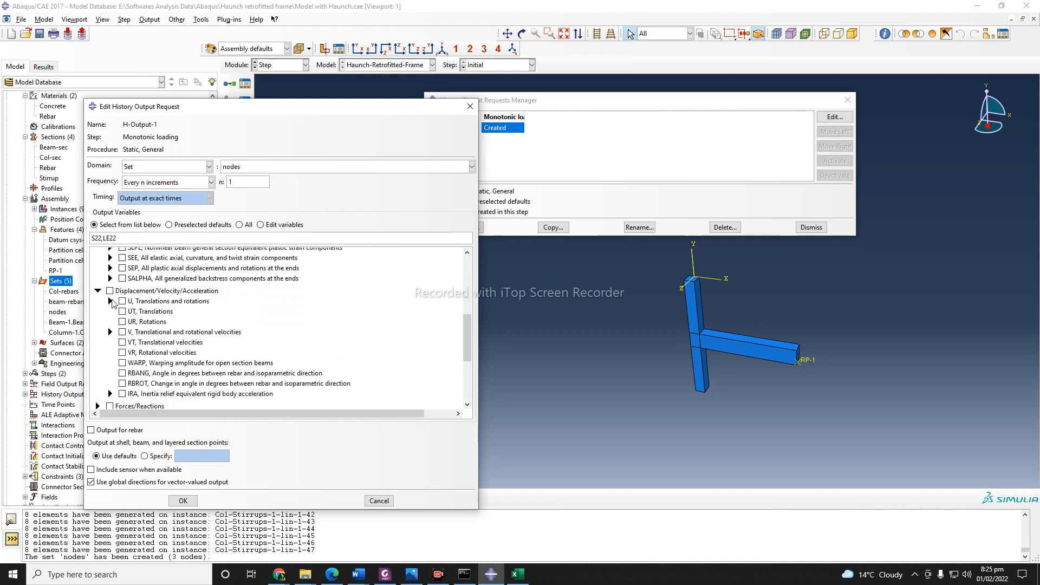
pyautogui.click(110, 302)
pyautogui.click(135, 321)
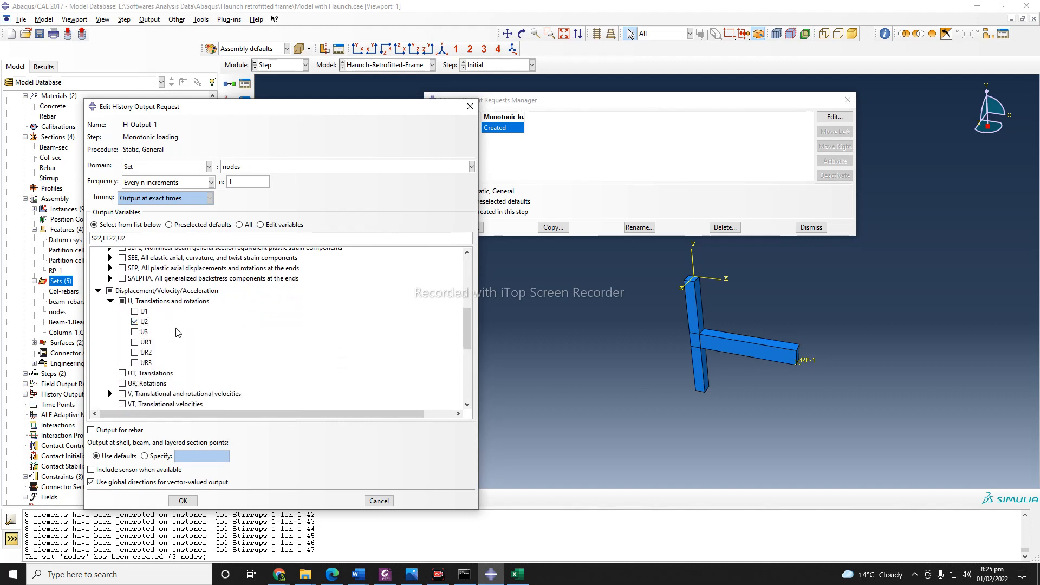
pyautogui.scroll(-1, 199, 317)
pyautogui.scroll(-2, 201, 320)
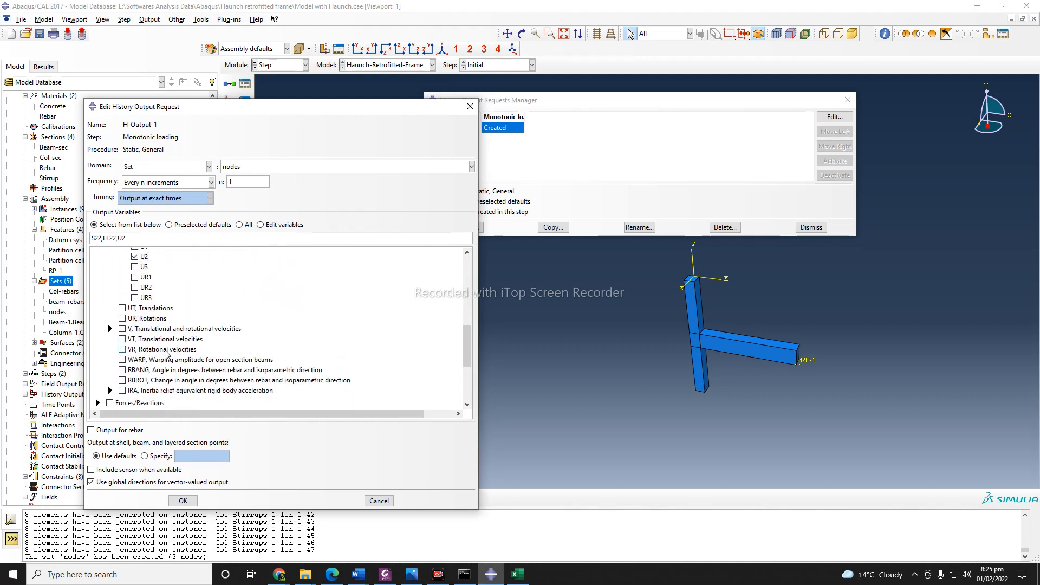
pyautogui.click(110, 328)
pyautogui.click(134, 350)
pyautogui.scroll(-5, 131, 362)
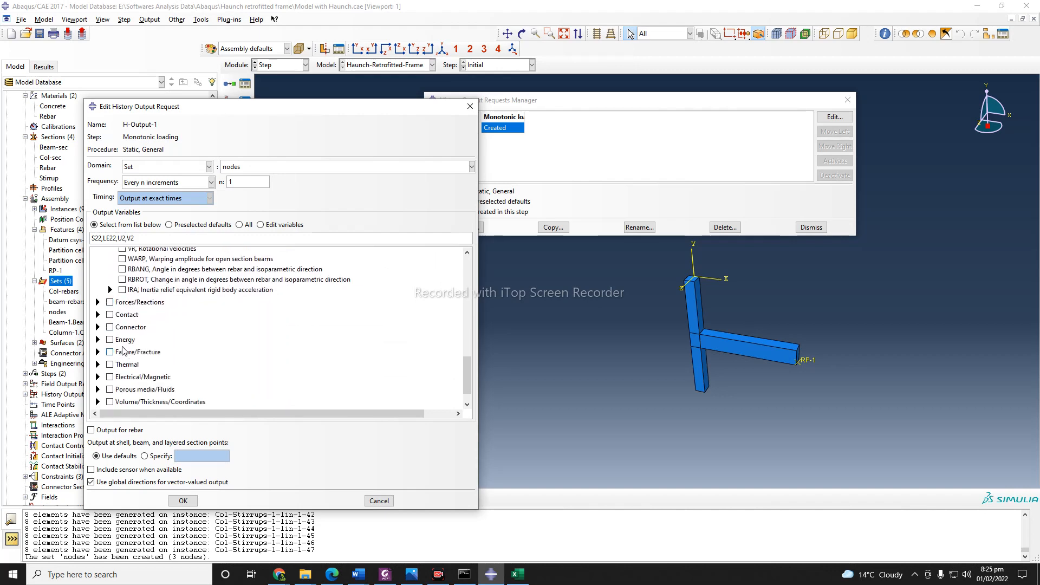
# Look through the inertia relief and force/reaction variables available for the history output request
pyautogui.scroll(6, 128, 358)
pyautogui.scroll(3, 128, 346)
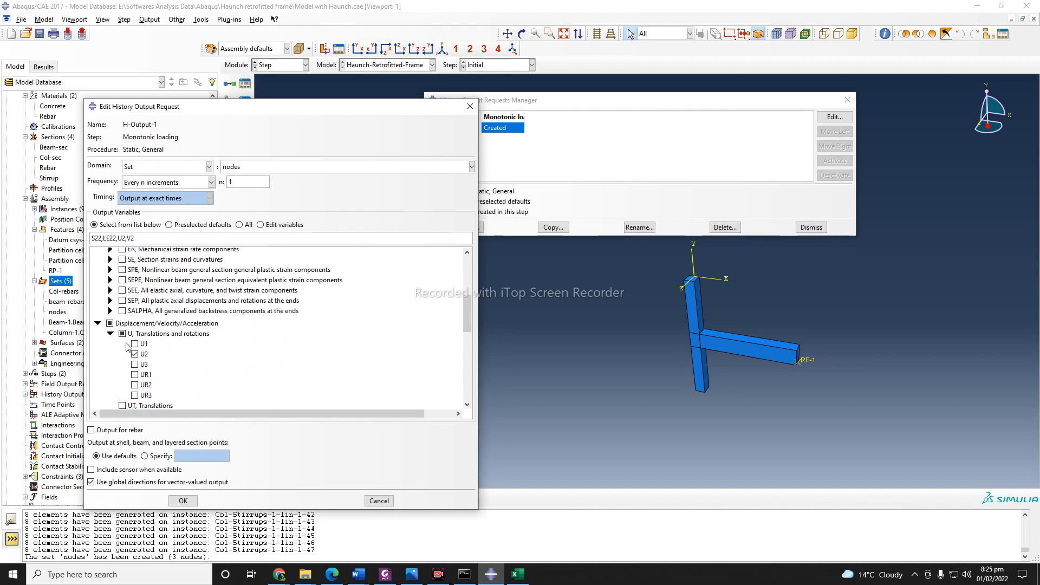
pyautogui.scroll(-6, 341, 364)
pyautogui.scroll(-3, 317, 378)
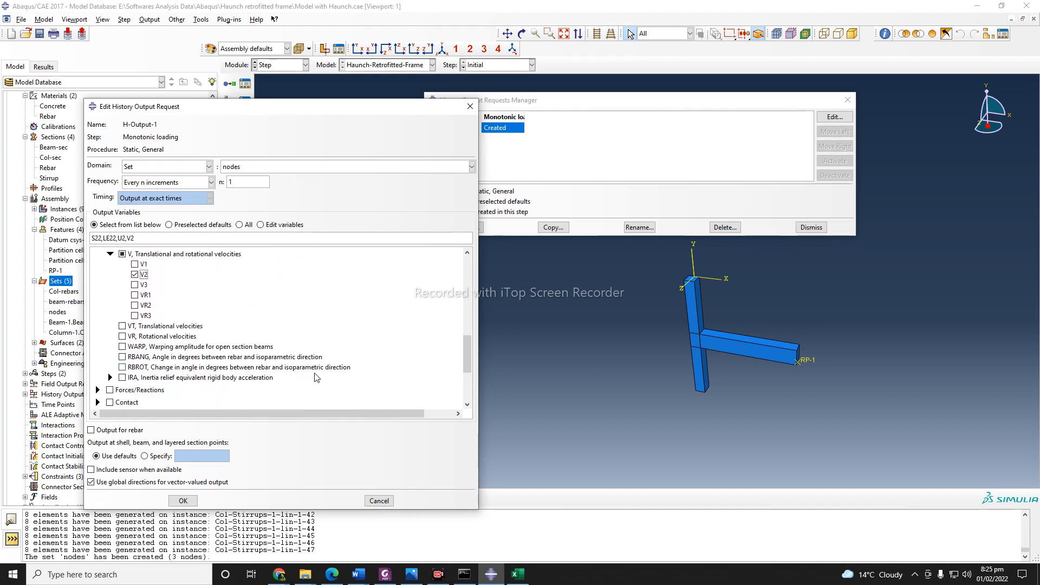
pyautogui.click(110, 322)
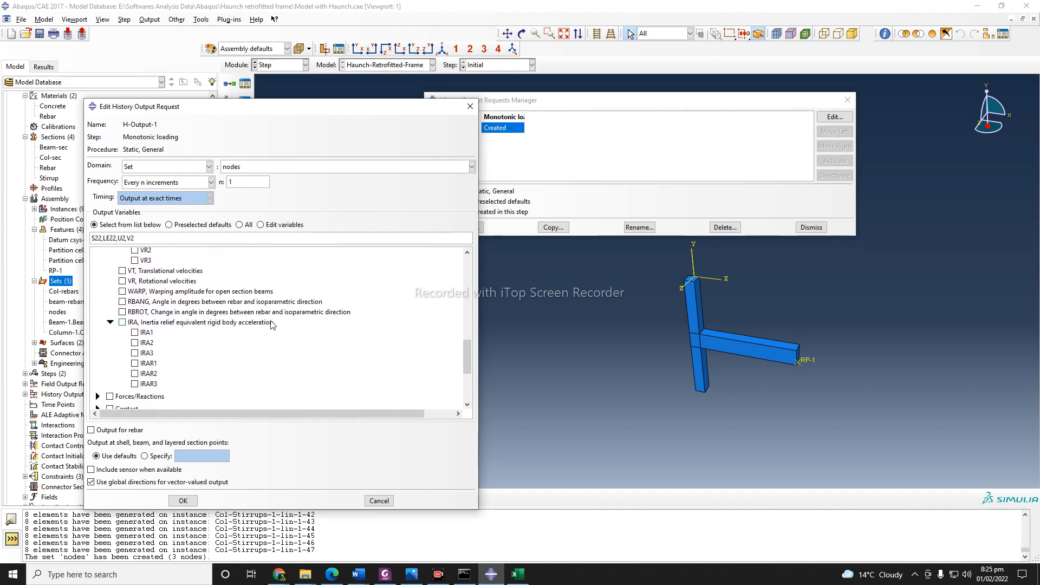
pyautogui.scroll(-3, 400, 328)
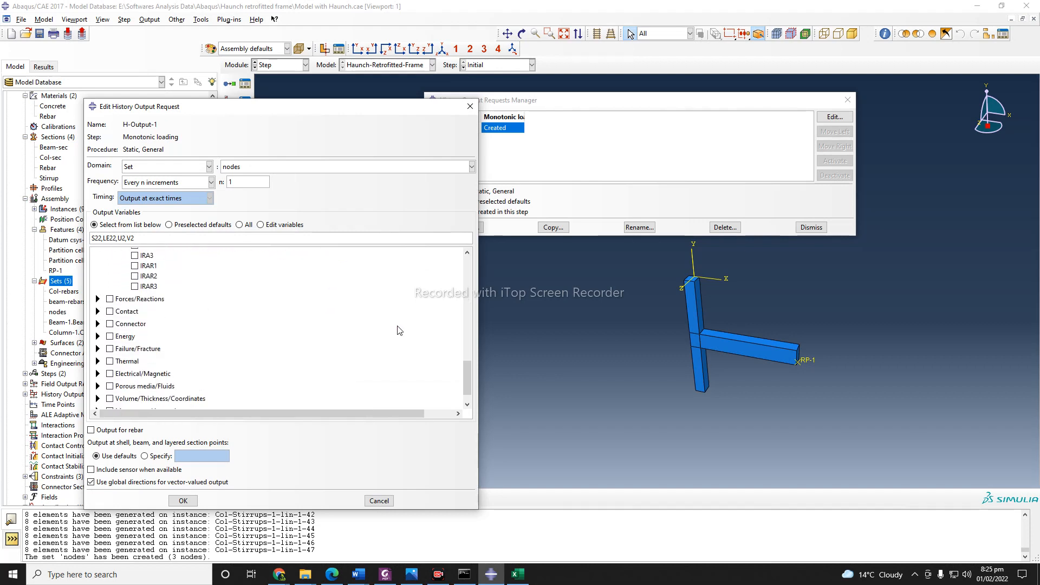
pyautogui.click(97, 299)
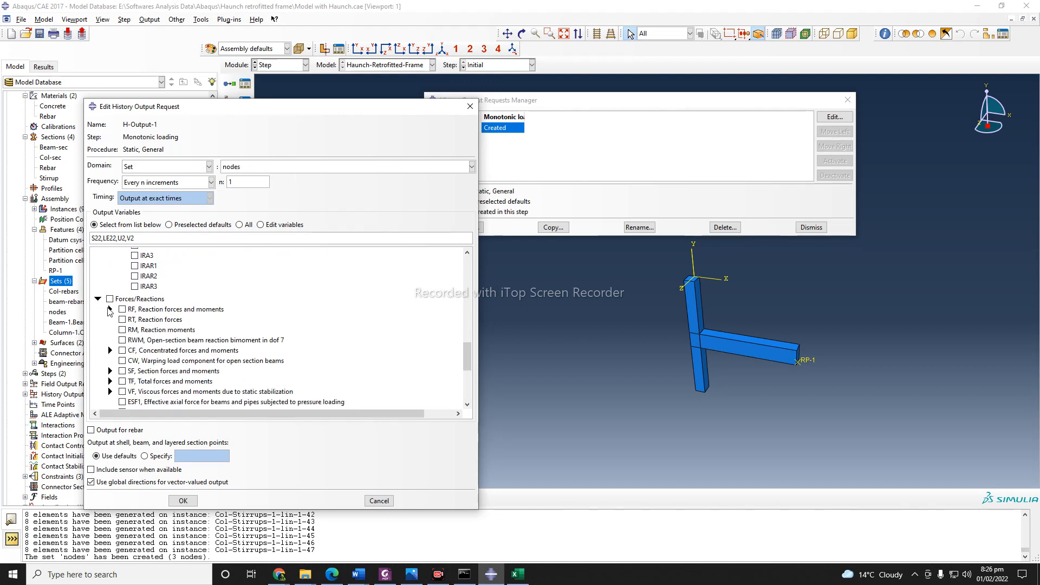
pyautogui.scroll(-4, 243, 305)
pyautogui.scroll(-2, 245, 305)
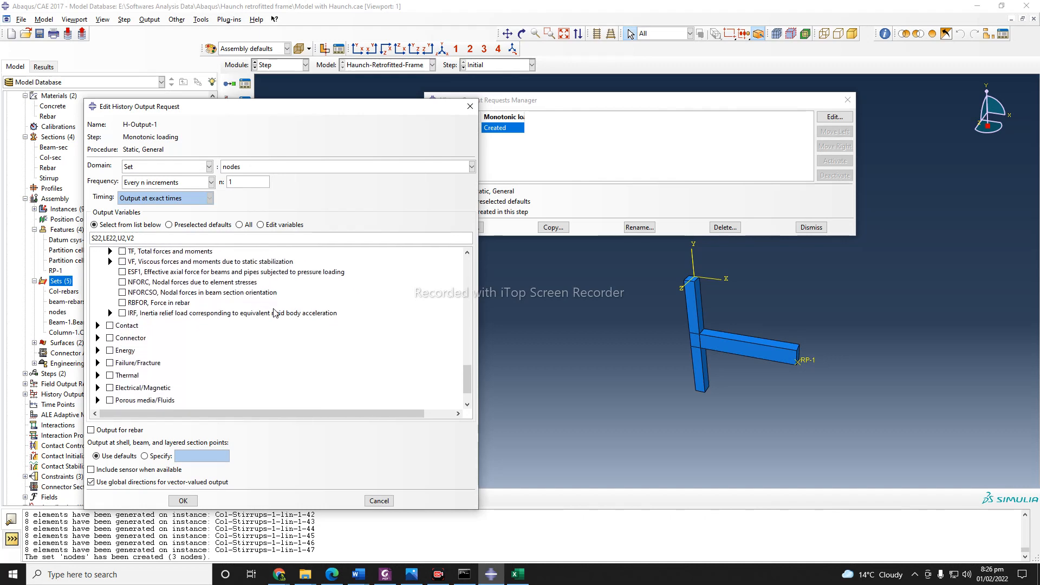
# Include output for rebar in the history output request, accept the request and close the requests manager
pyautogui.click(91, 430)
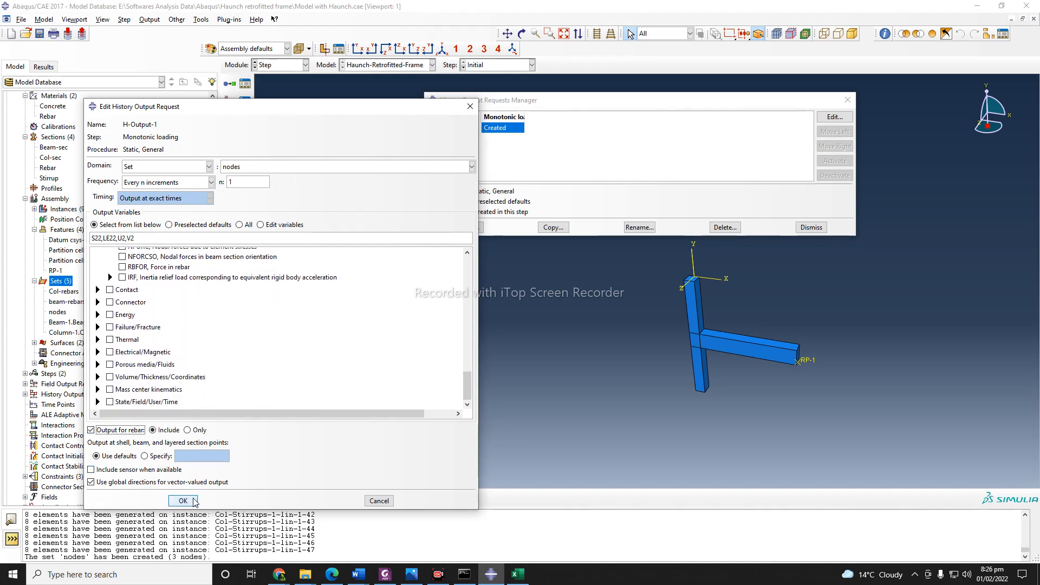
pyautogui.scroll(3, 156, 345)
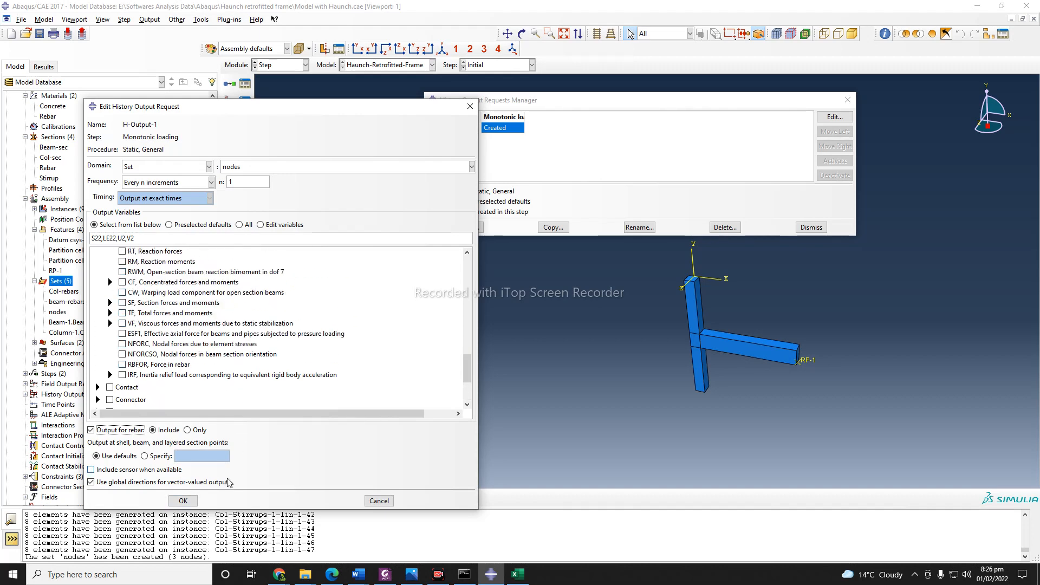
pyautogui.click(183, 501)
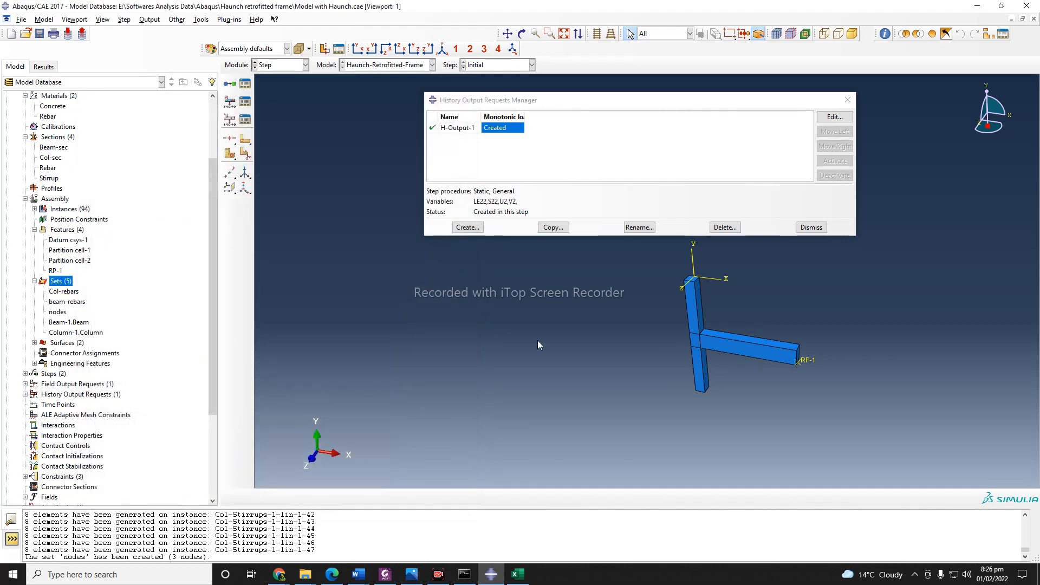
pyautogui.click(812, 232)
# Inspect the meshed beam-column frame in the Mesh module
pyautogui.scroll(2, 750, 403)
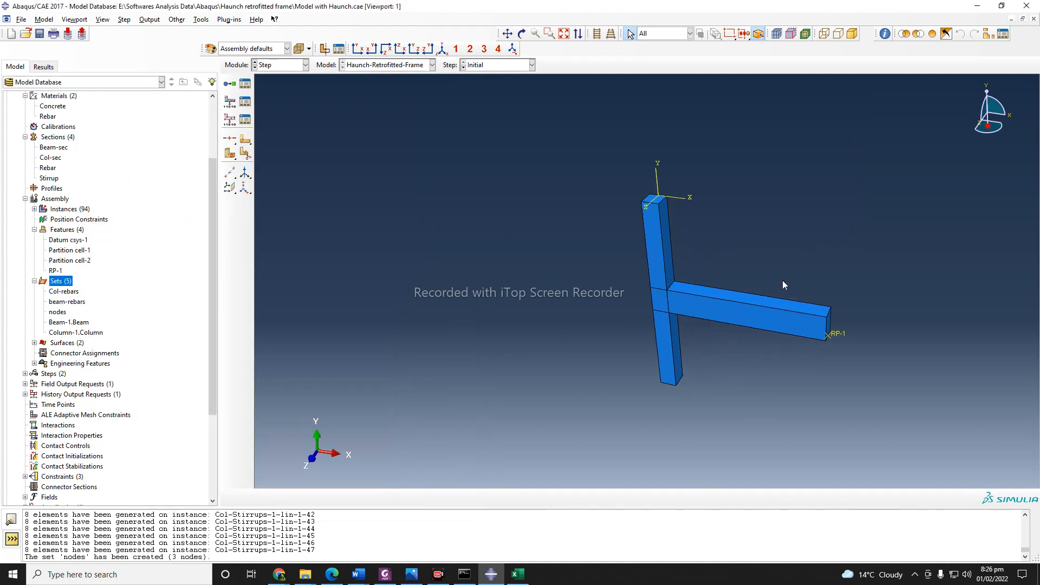
pyautogui.scroll(2, 782, 281)
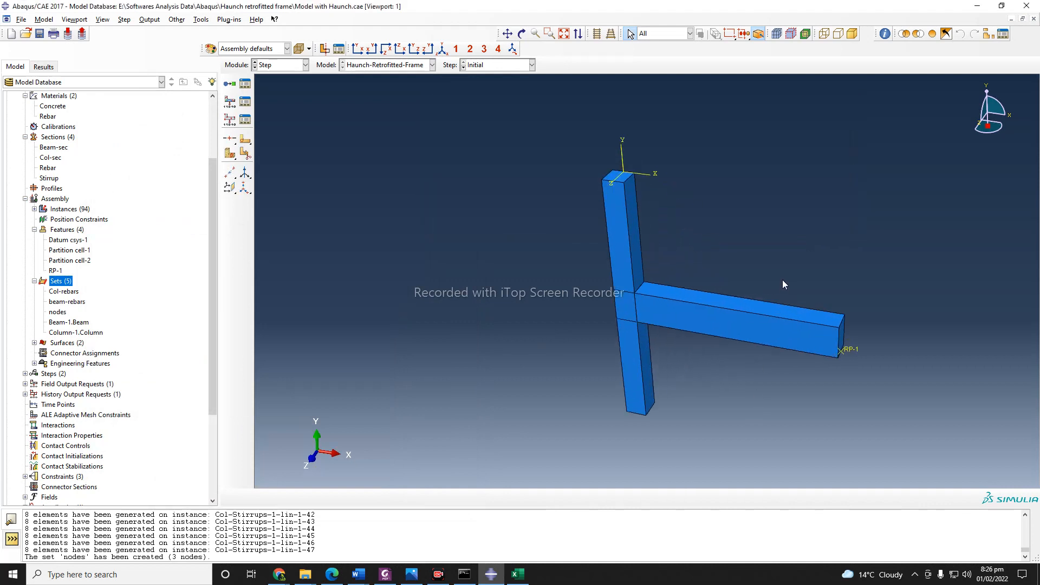
pyautogui.click(522, 34)
pyautogui.moveTo(661, 271); pyautogui.dragTo(699, 314)
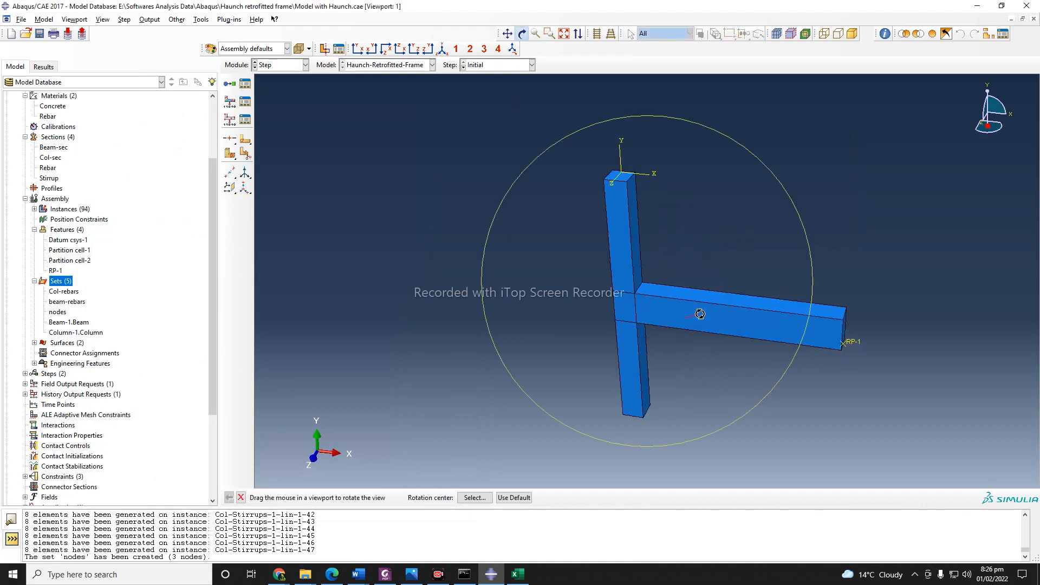
pyautogui.click(292, 65)
pyautogui.click(285, 135)
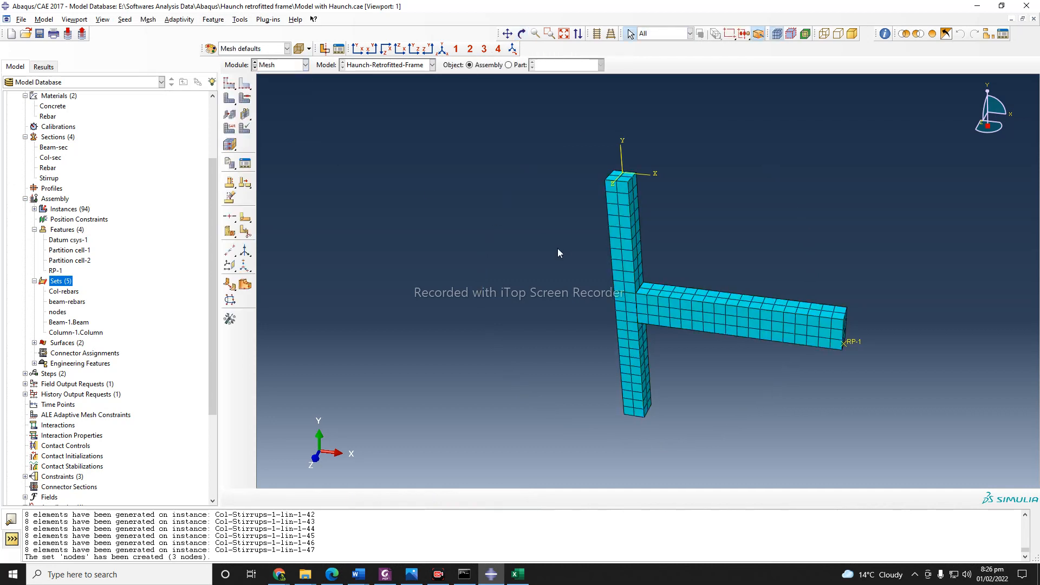
pyautogui.moveTo(709, 283); pyautogui.dragTo(699, 279)
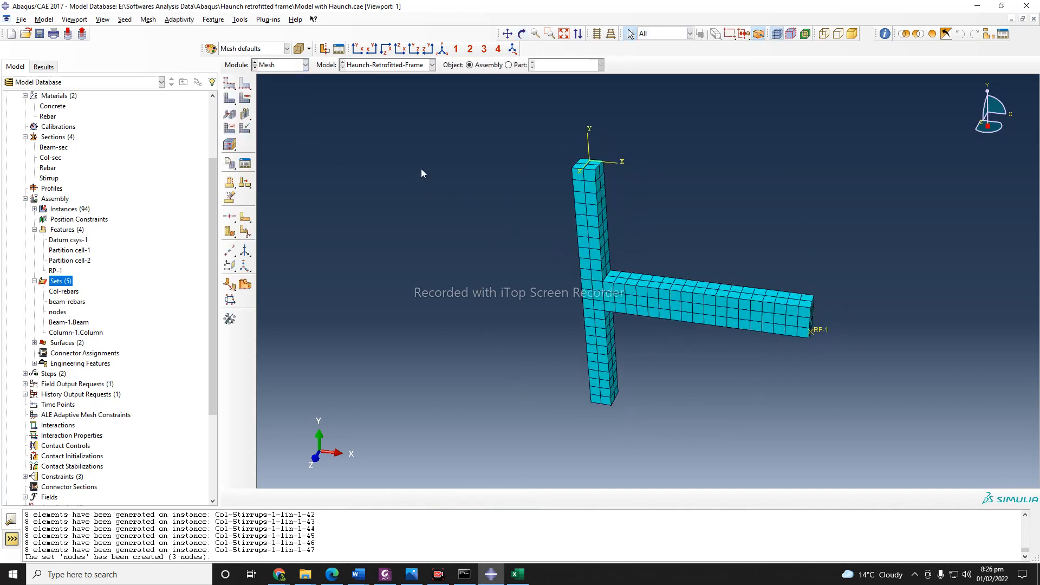
# Switch to the Job module and check the Job Manager for existing jobs
pyautogui.click(289, 67)
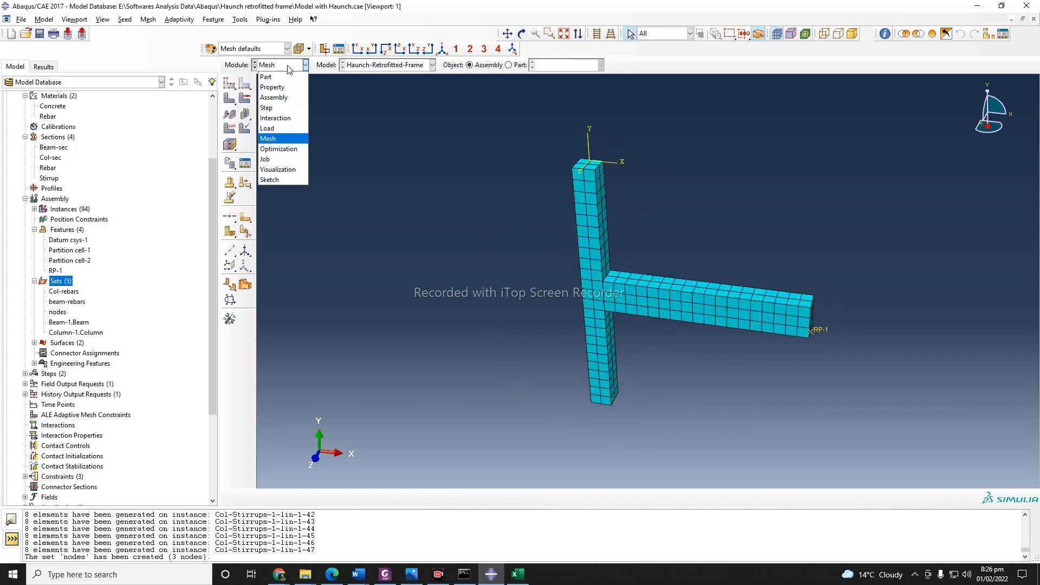
pyautogui.click(278, 161)
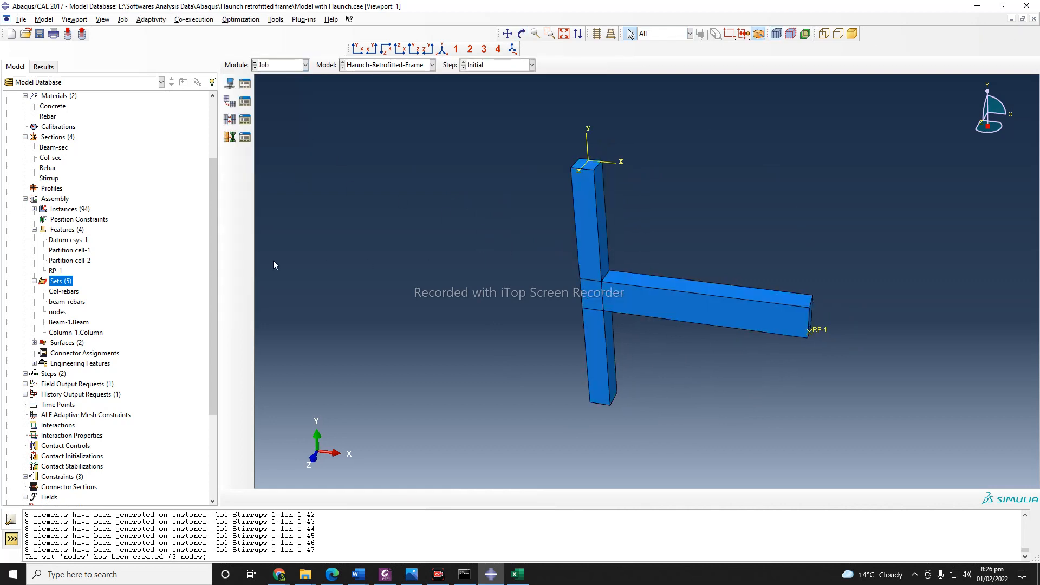
pyautogui.moveTo(213, 233); pyautogui.dragTo(206, 292)
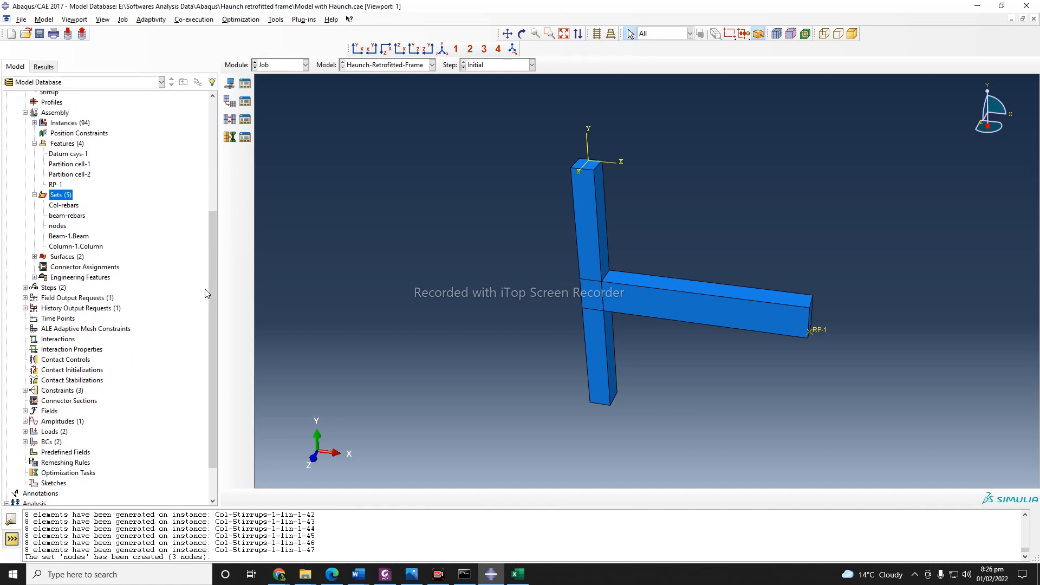
pyautogui.click(245, 85)
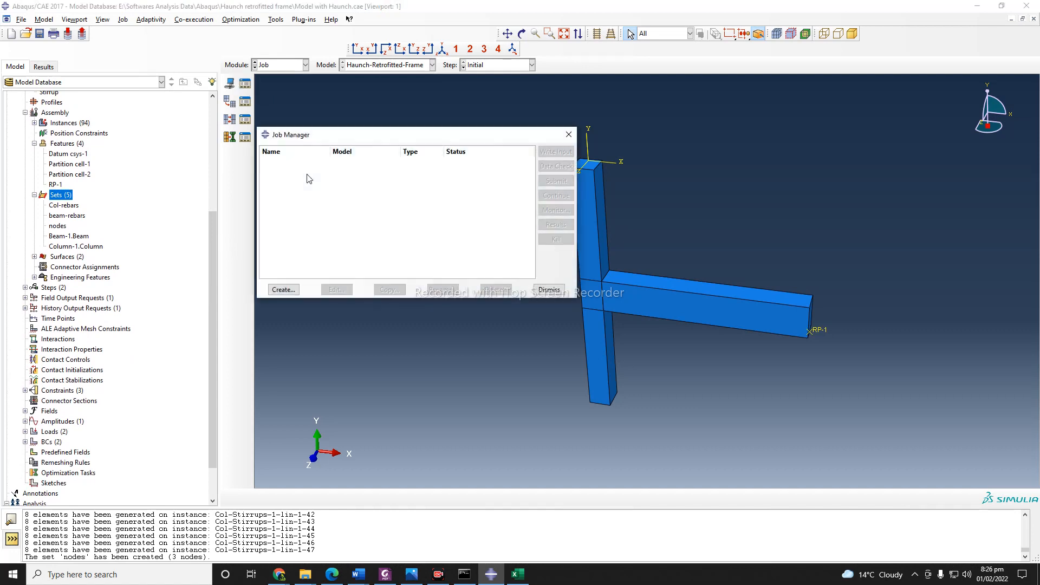
pyautogui.click(548, 292)
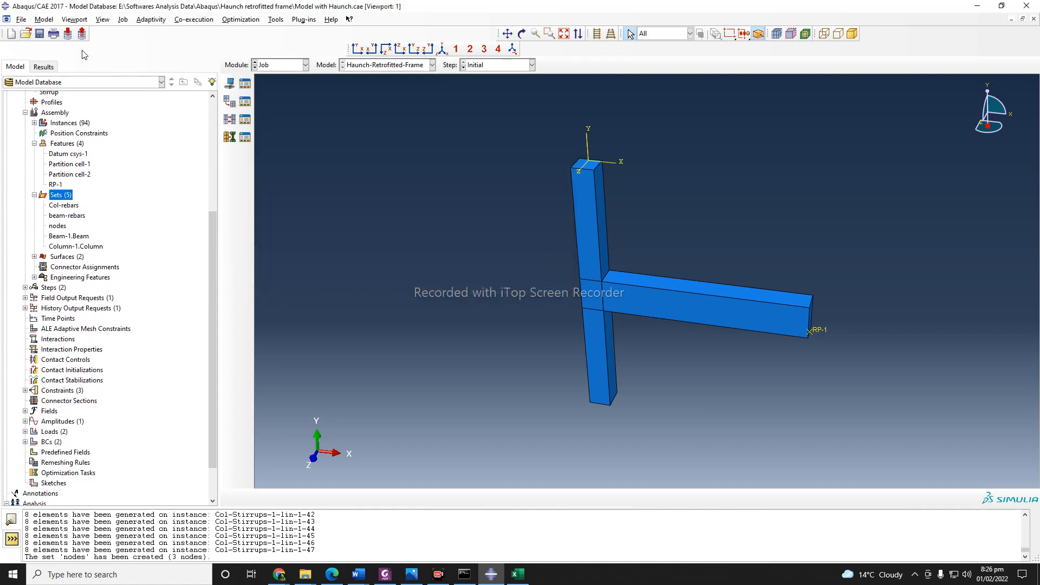
# Save the model database and accept the current "Haunch retrofitted frame" folder as the work directory
pyautogui.click(40, 34)
pyautogui.click(22, 19)
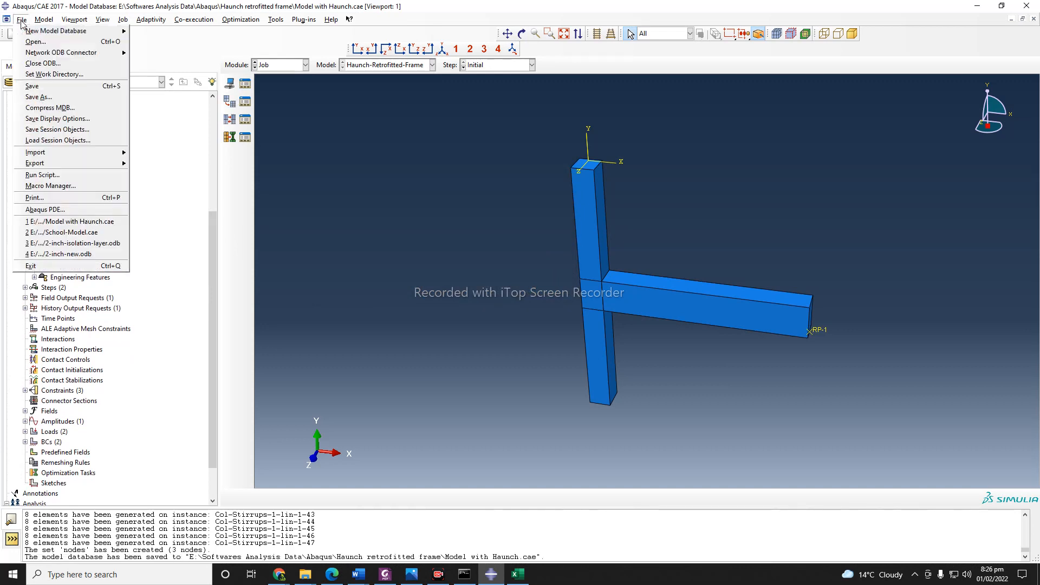
pyautogui.click(54, 74)
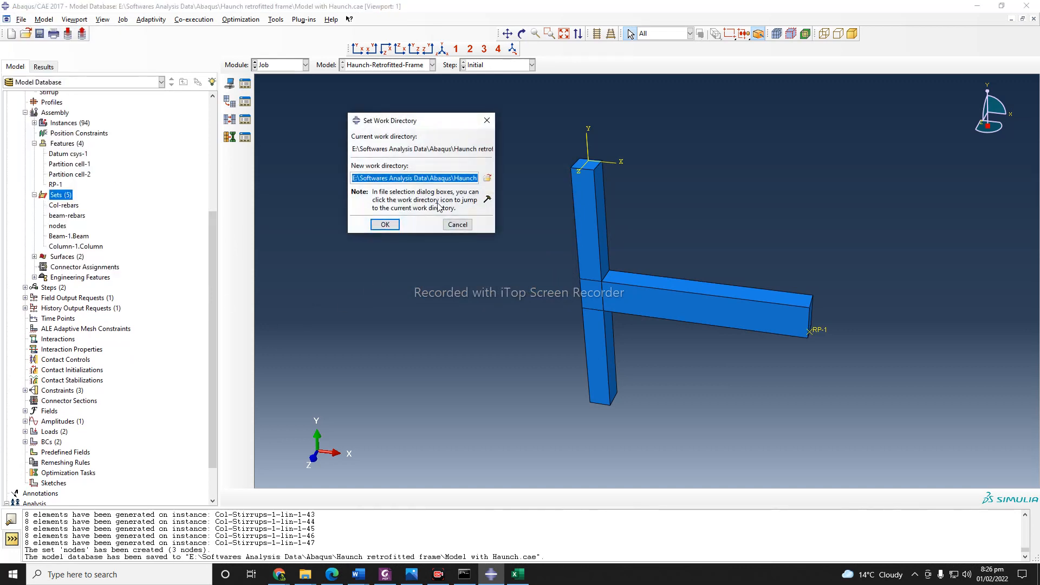
pyautogui.click(385, 224)
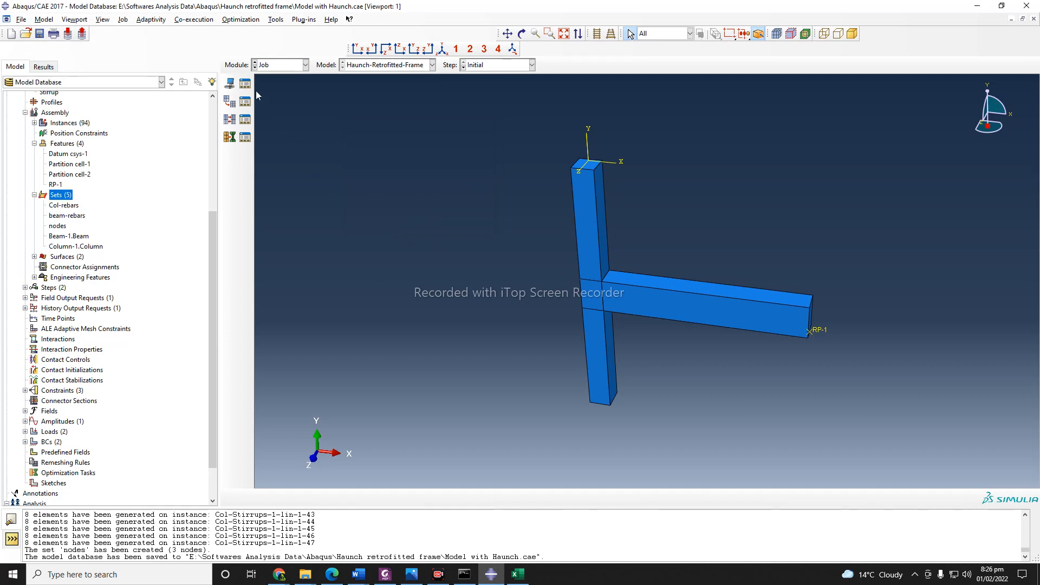
# Try to create an analysis job named "Frame-without haunch" from the model Haunch-Retrofitted-Frame
pyautogui.click(245, 84)
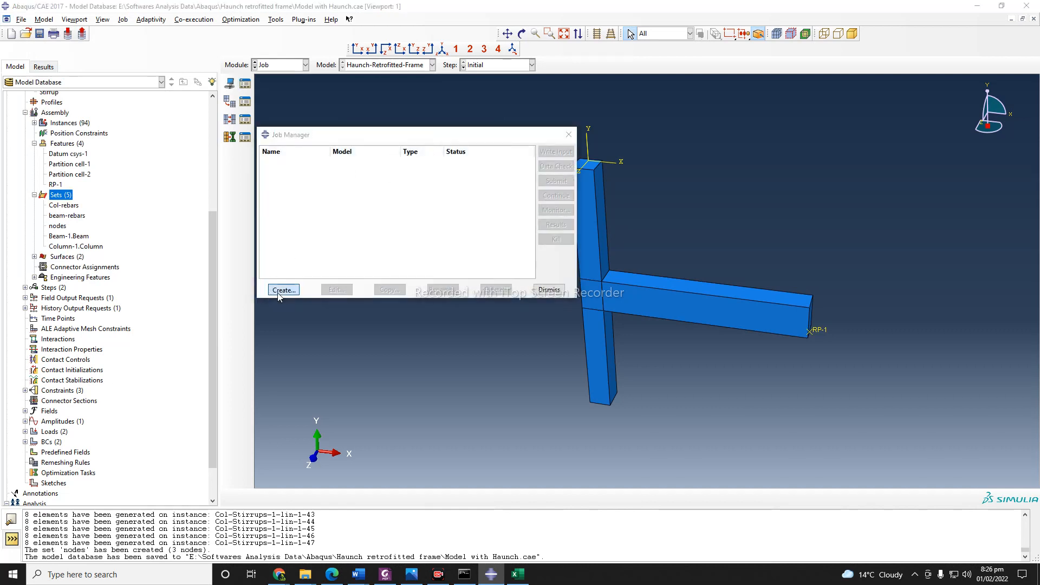
pyautogui.click(278, 292)
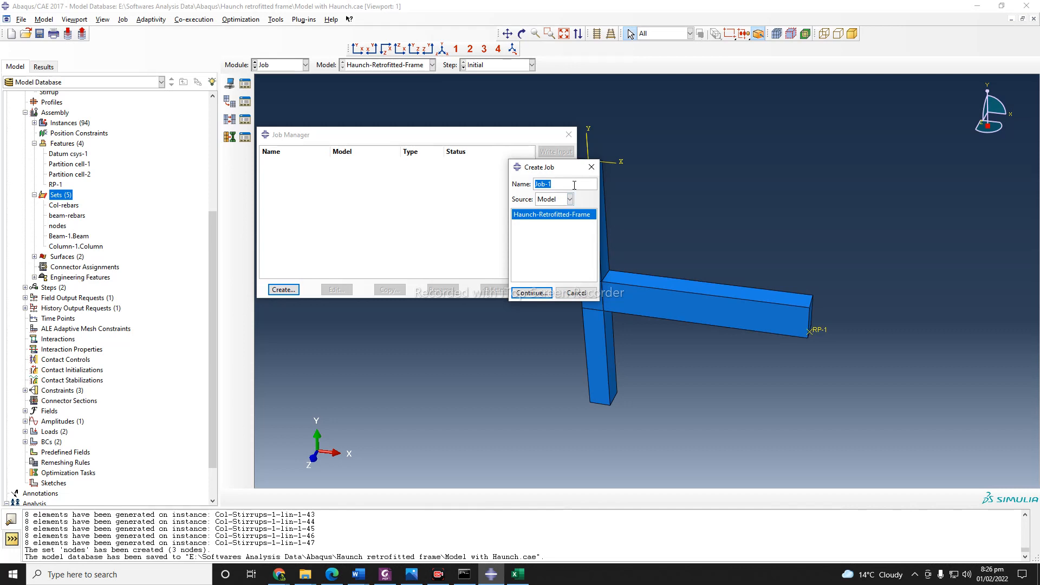
pyautogui.write('Haunch')
pyautogui.press('BackSpace')
pyautogui.press('BackSpace')
pyautogui.press('BackSpace')
pyautogui.press('BackSpace')
pyautogui.write('Frame')
pyautogui.write('-without haunch')
pyautogui.click(537, 294)
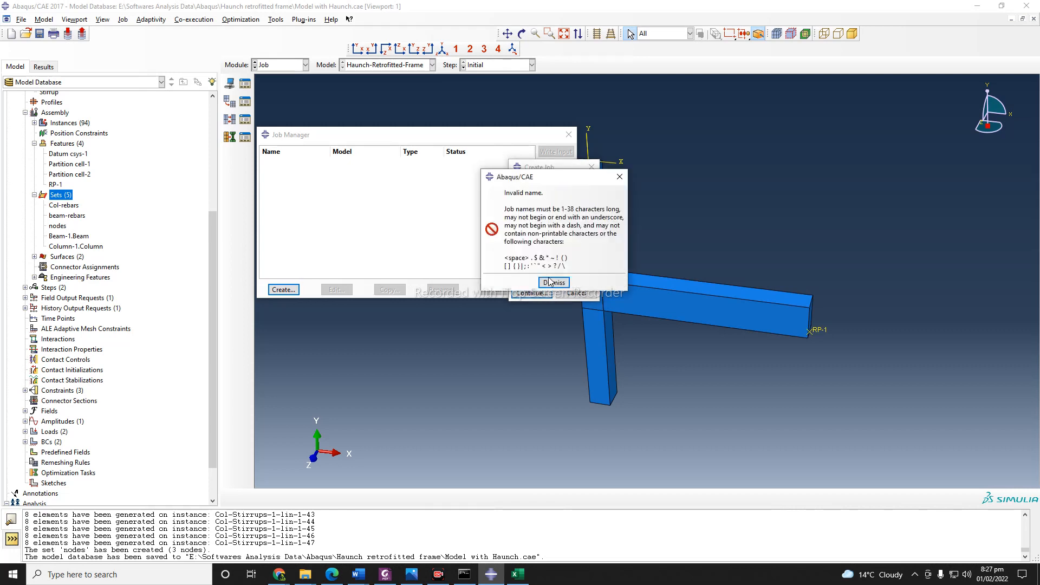
pyautogui.click(554, 282)
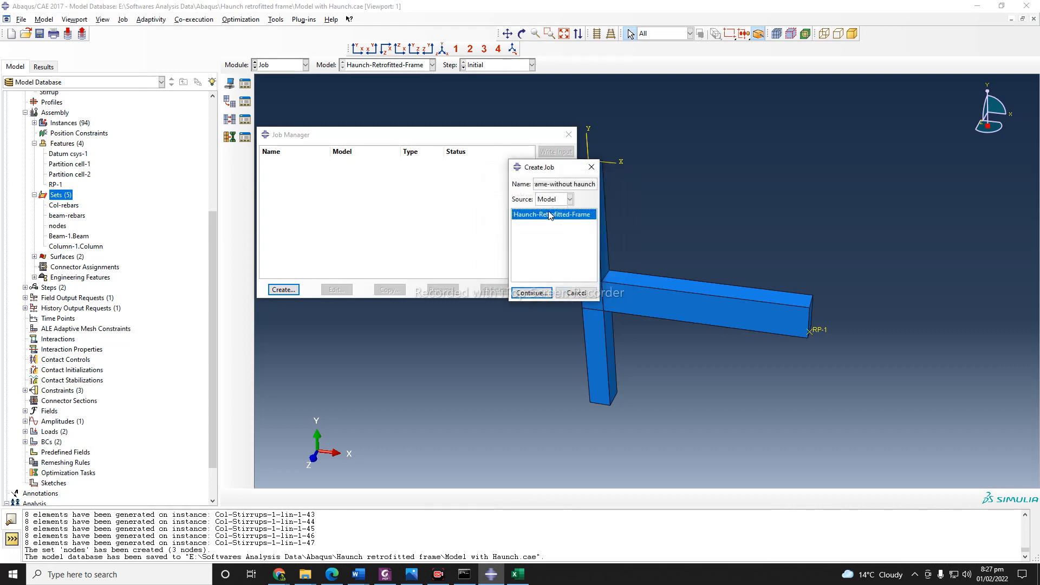
# Correct the job name to Frame-without-haunch and continue to the job settings
pyautogui.click(573, 184)
pyautogui.press('BackSpace')
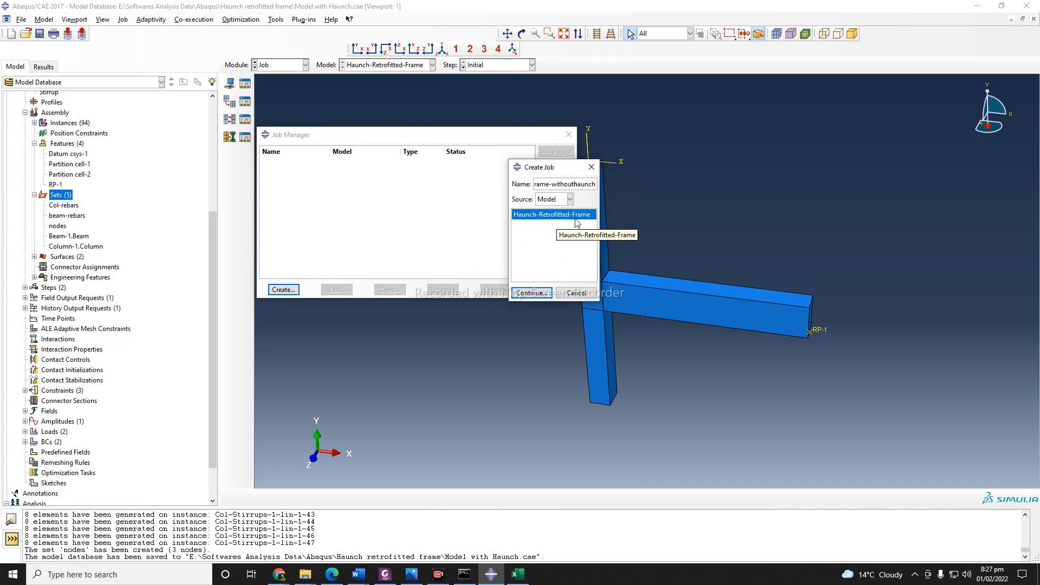
pyautogui.write('-')
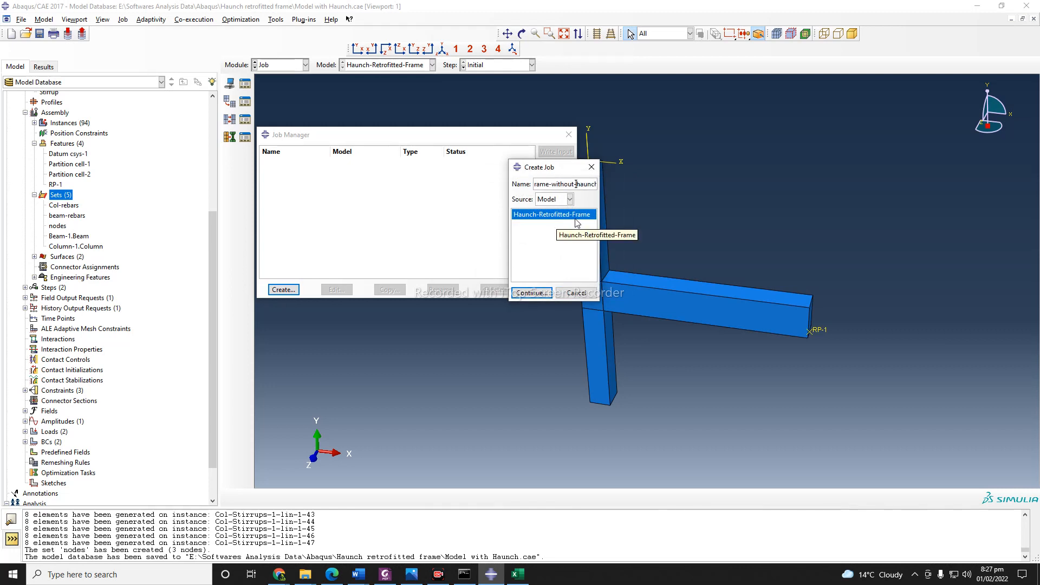
pyautogui.click(532, 292)
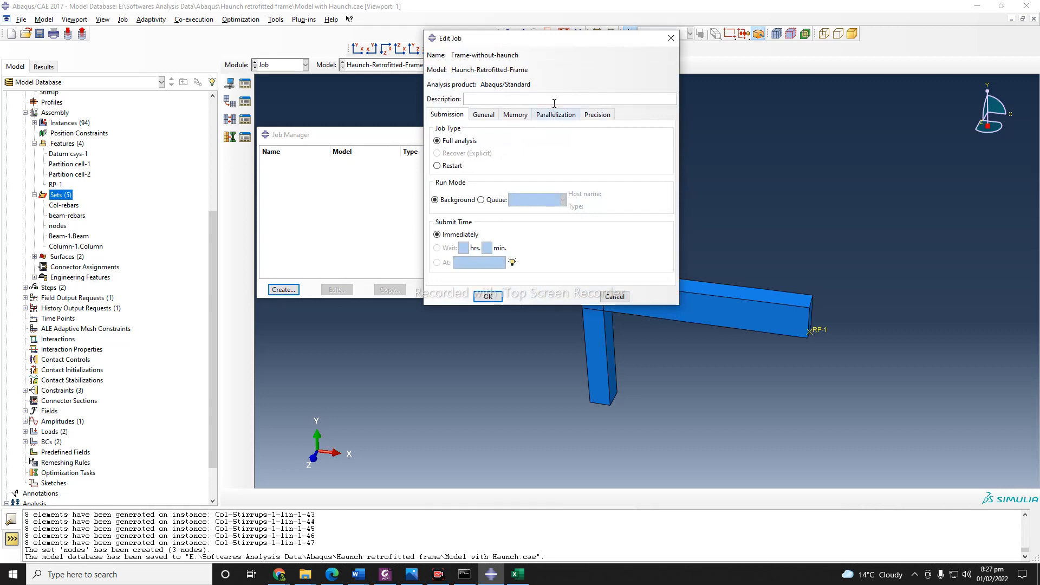
# Enable multiple processors for the job, raise the processor count and accept the job settings
pyautogui.moveTo(570, 43); pyautogui.dragTo(462, 112)
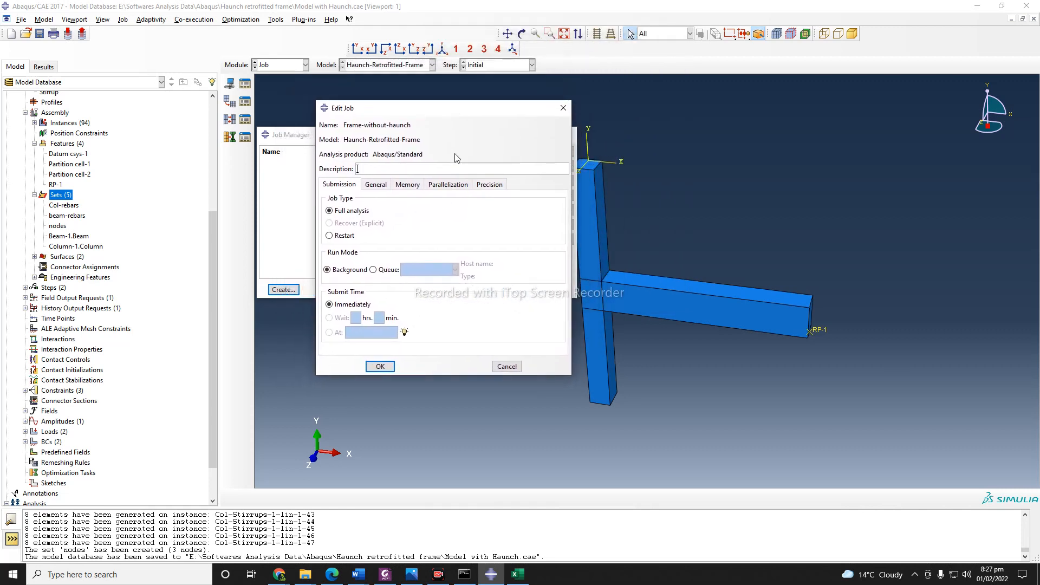
pyautogui.click(448, 185)
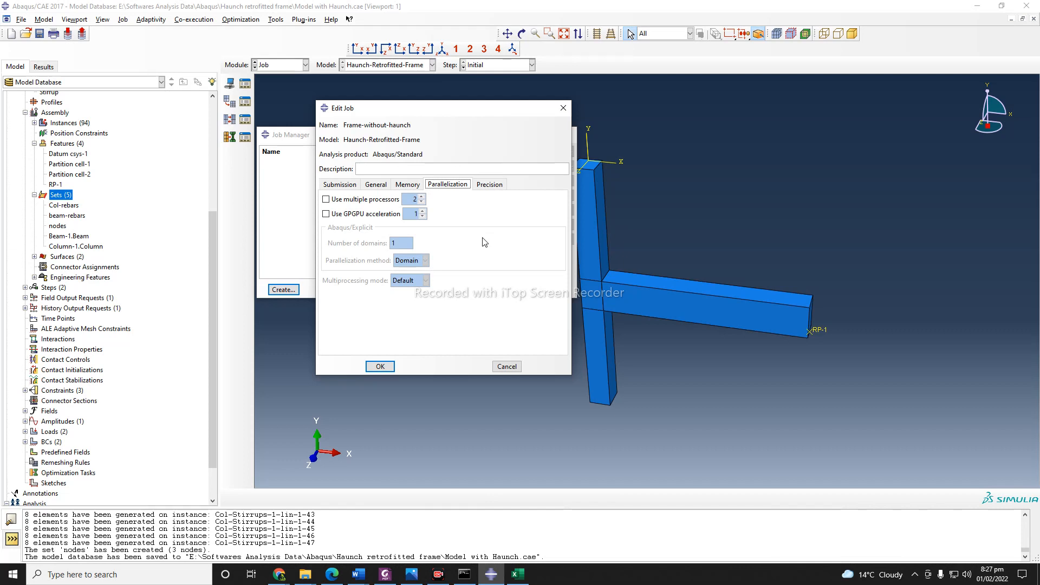
pyautogui.click(328, 200)
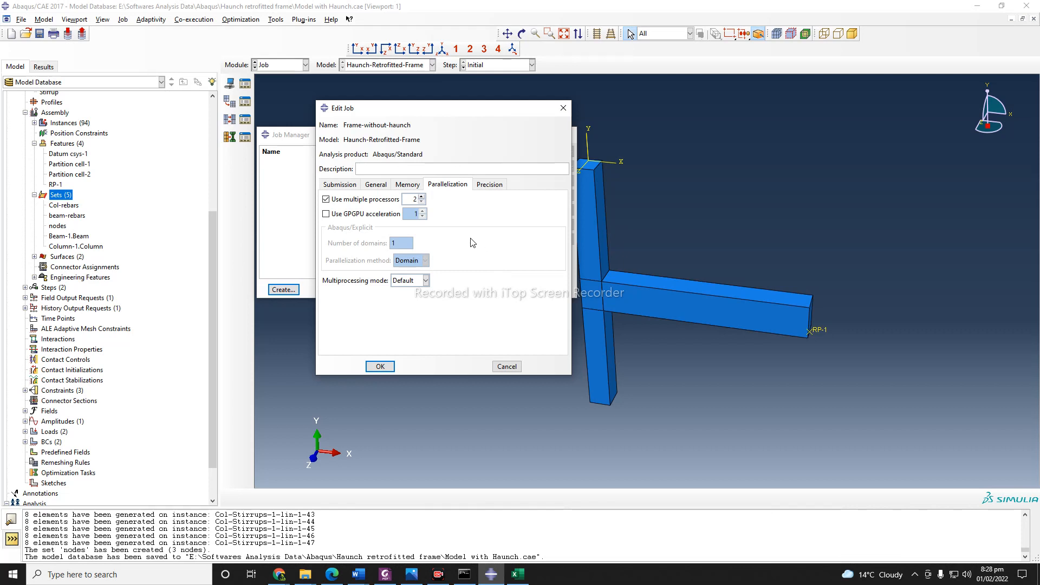
pyautogui.click(422, 197)
pyautogui.click(351, 184)
pyautogui.click(381, 367)
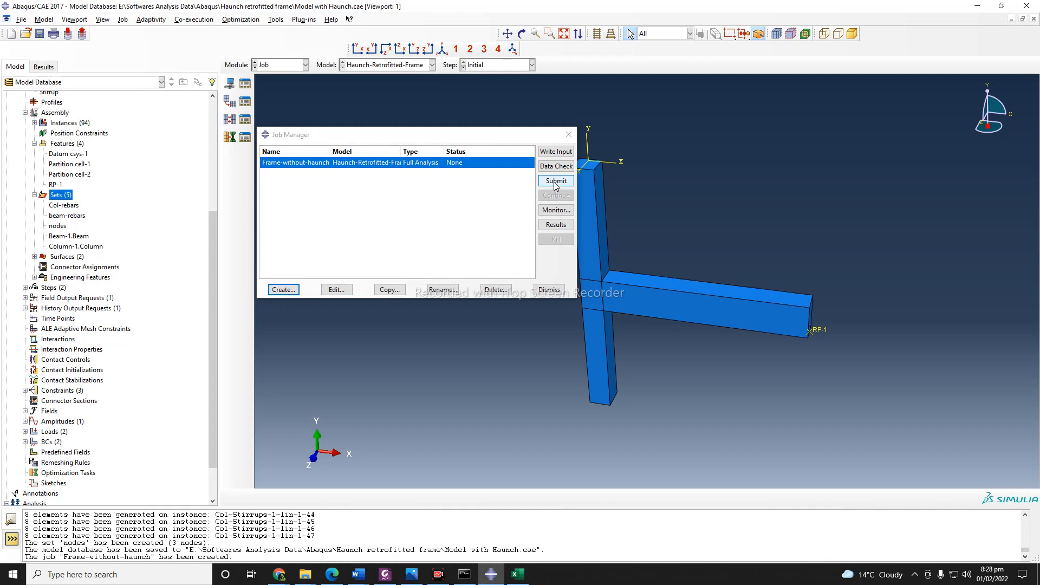
# Submit the job Frame-without-haunch for analysis and open its monitor
pyautogui.click(555, 182)
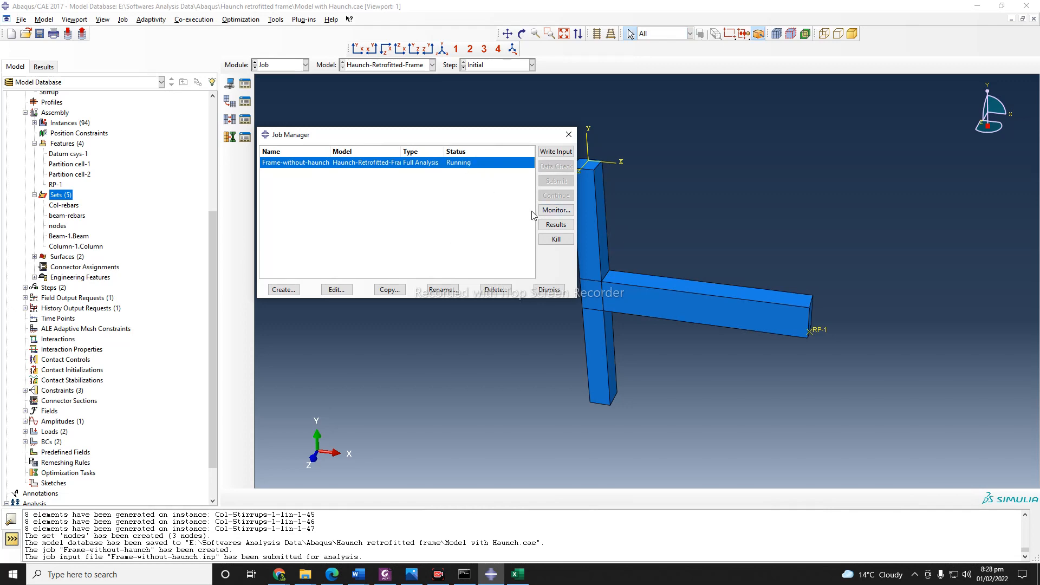
pyautogui.click(551, 214)
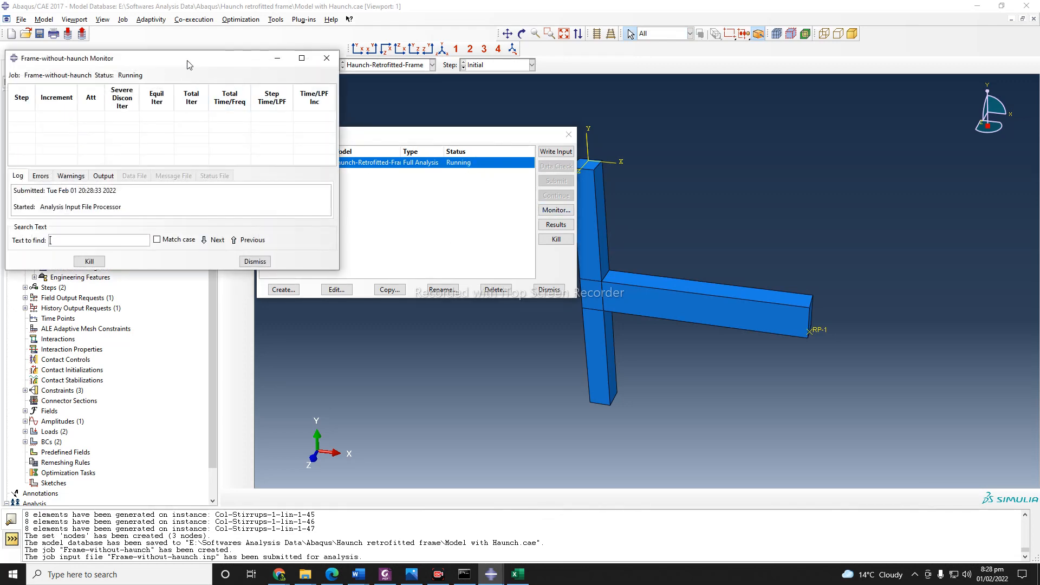
# Enlarge the monitor of job Frame-without-haunch, examine its reported errors and close it
pyautogui.moveTo(188, 65); pyautogui.dragTo(791, 118)
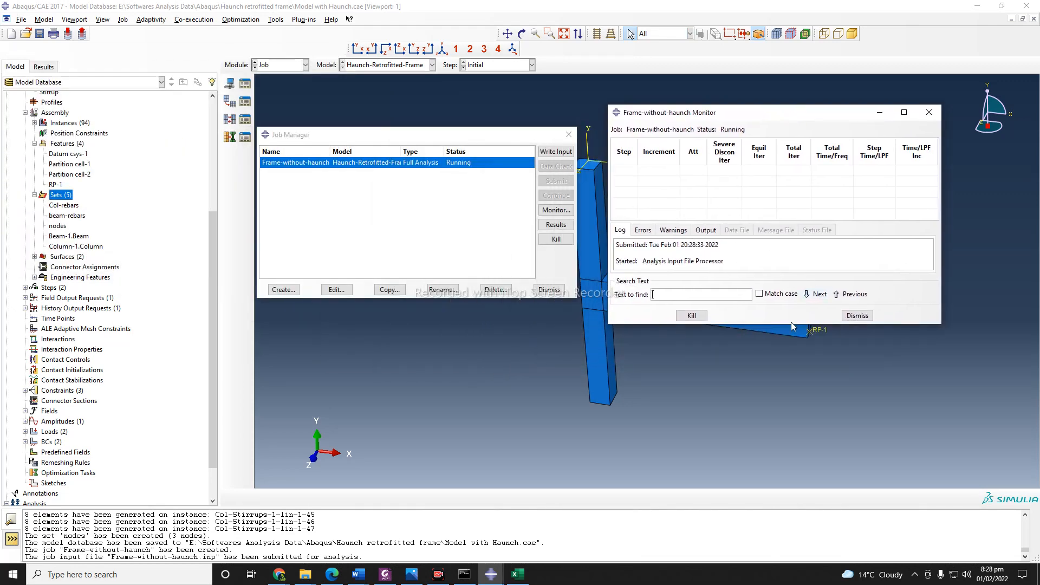
pyautogui.moveTo(791, 325); pyautogui.dragTo(791, 391)
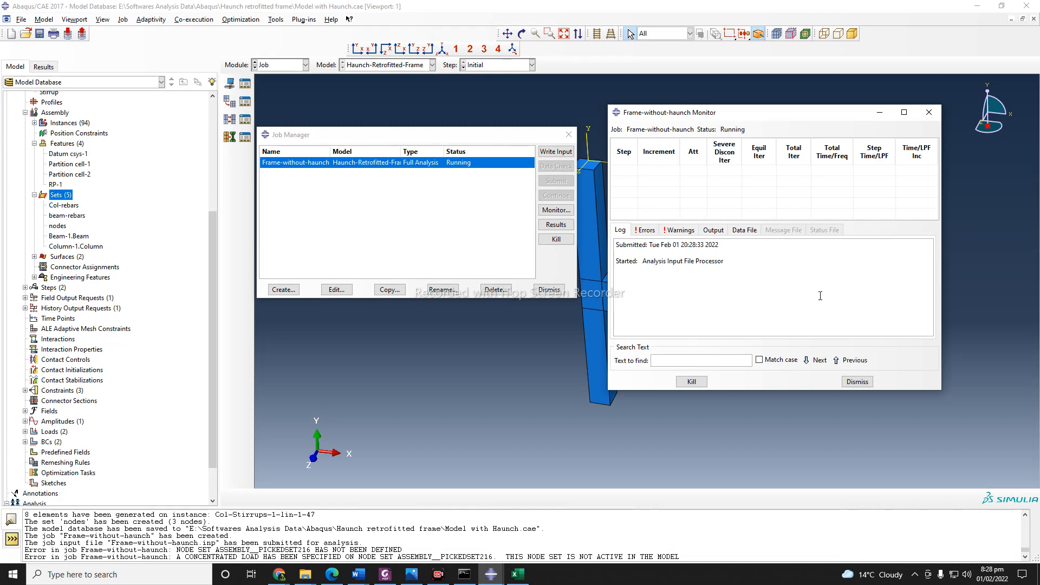
pyautogui.click(644, 230)
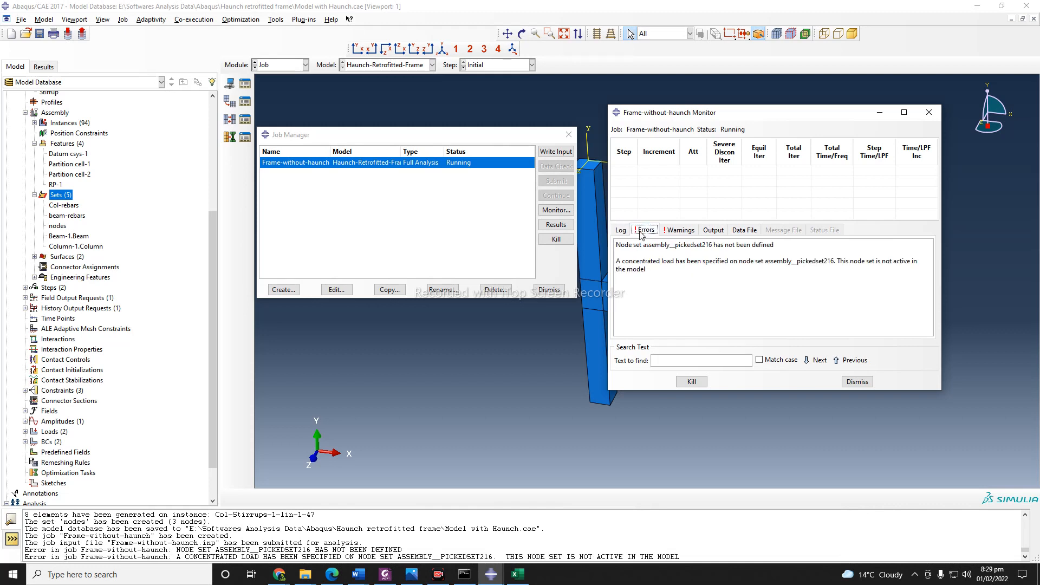
pyautogui.tripleClick(714, 245)
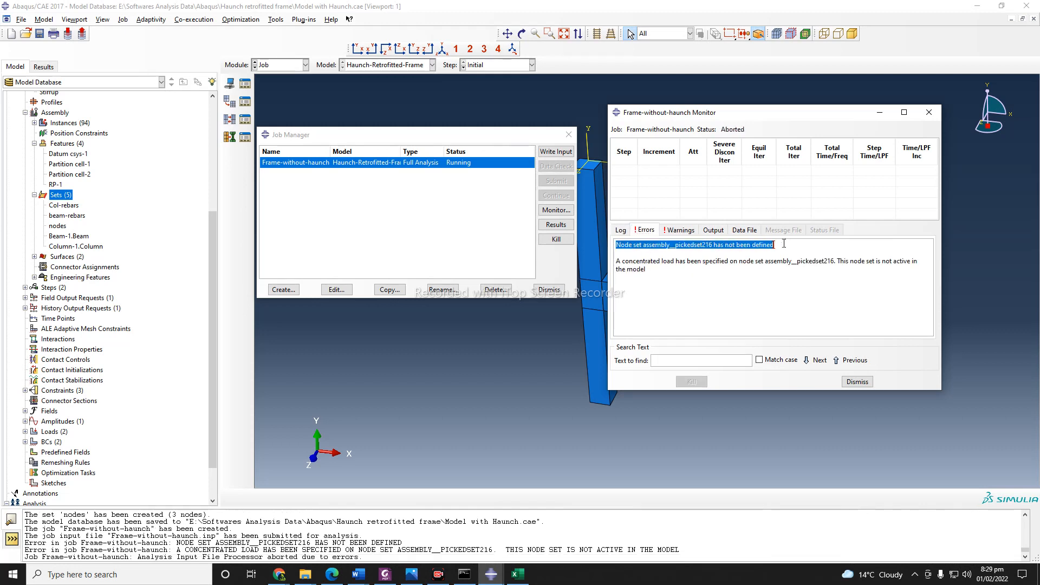
pyautogui.click(727, 266)
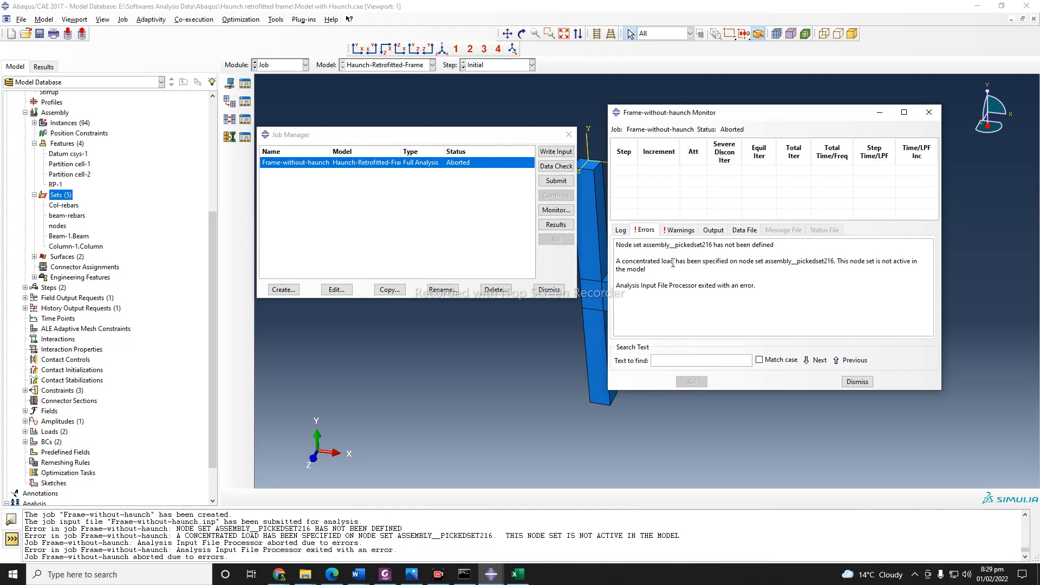
pyautogui.moveTo(673, 264); pyautogui.dragTo(702, 264)
pyautogui.click(751, 262)
pyautogui.click(857, 381)
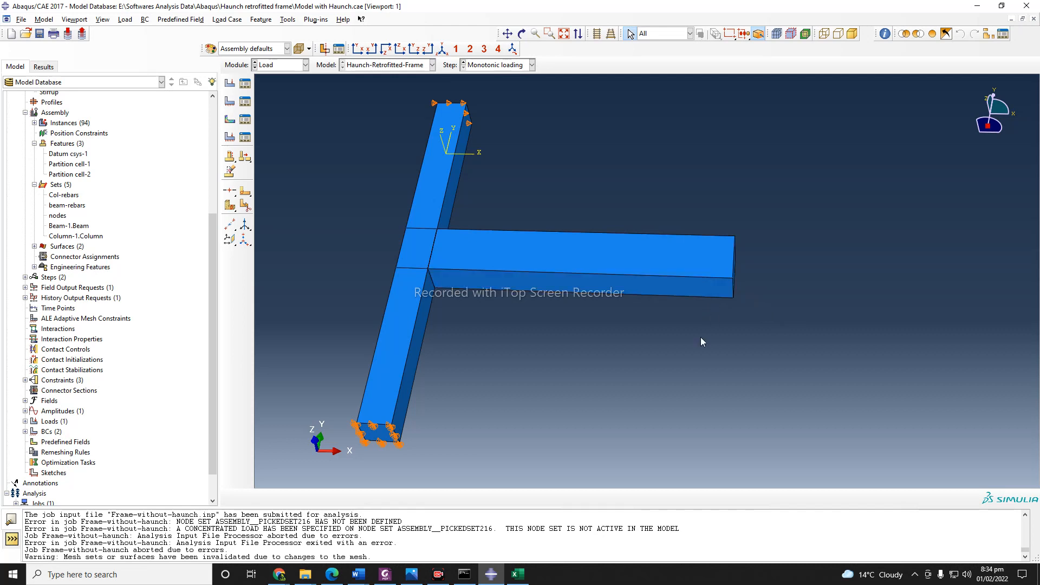
# Start a sketched face partition on the beam's underside, using the free-end edge to orient the sketch
pyautogui.click(522, 33)
pyautogui.moveTo(581, 240); pyautogui.dragTo(592, 252)
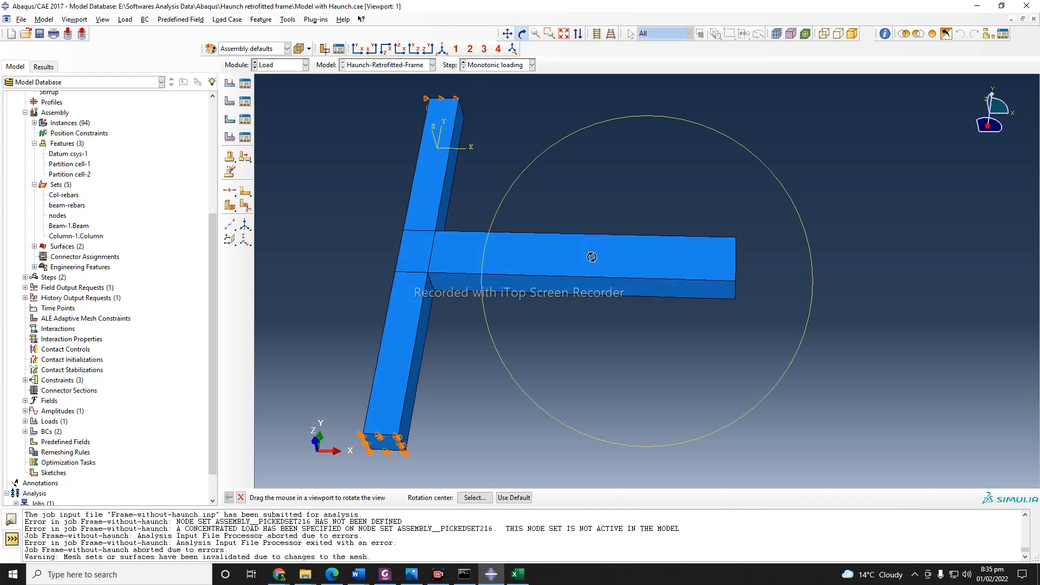
pyautogui.click(240, 497)
pyautogui.scroll(-1, 630, 311)
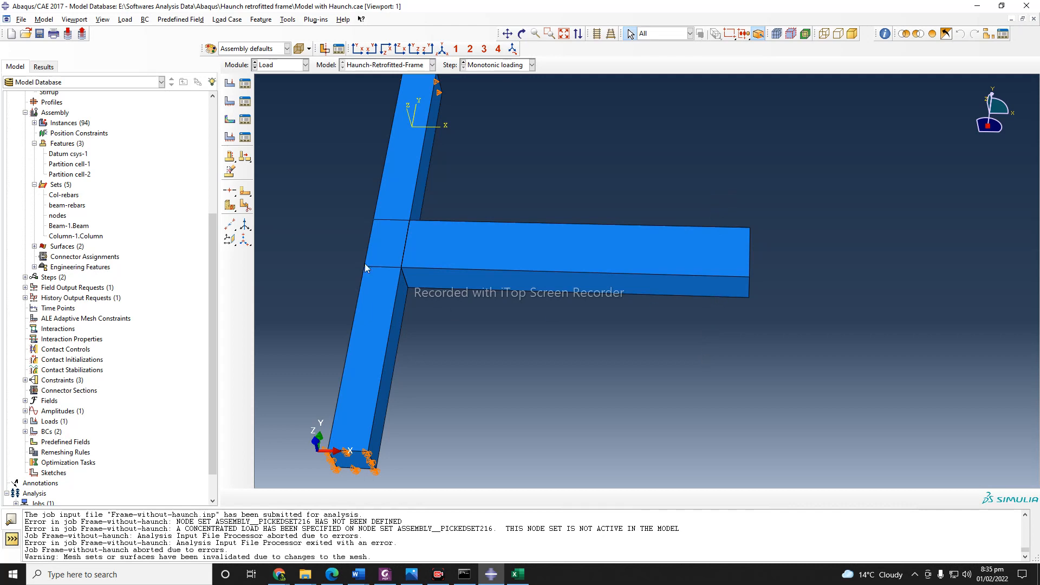
pyautogui.click(245, 192)
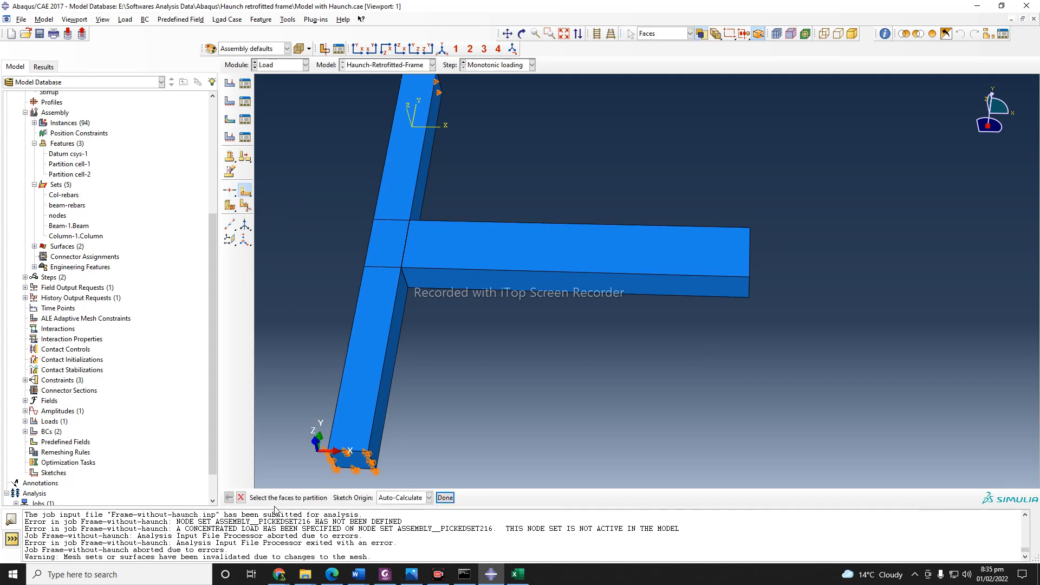
pyautogui.click(600, 291)
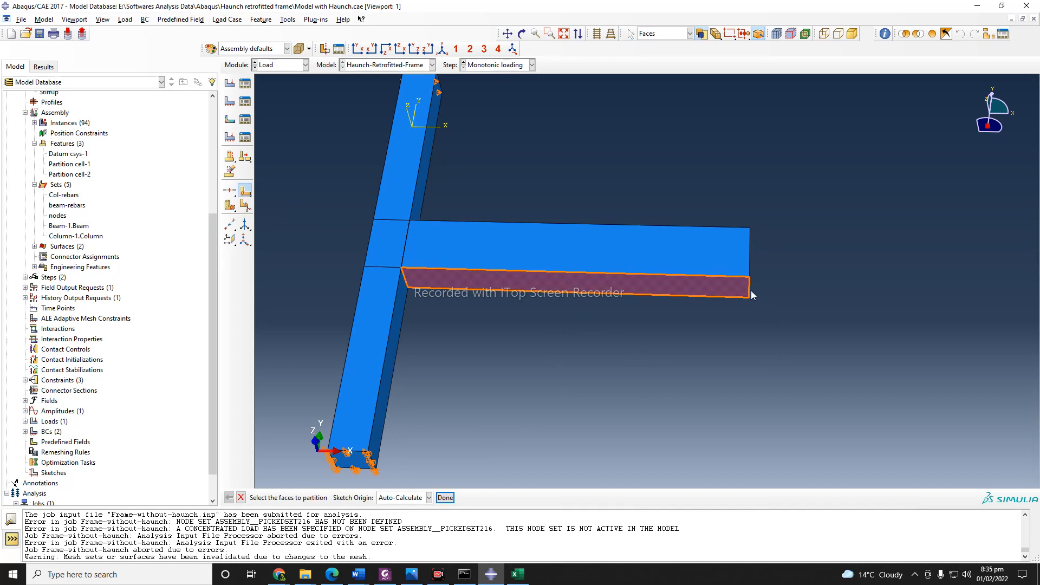
pyautogui.click(445, 498)
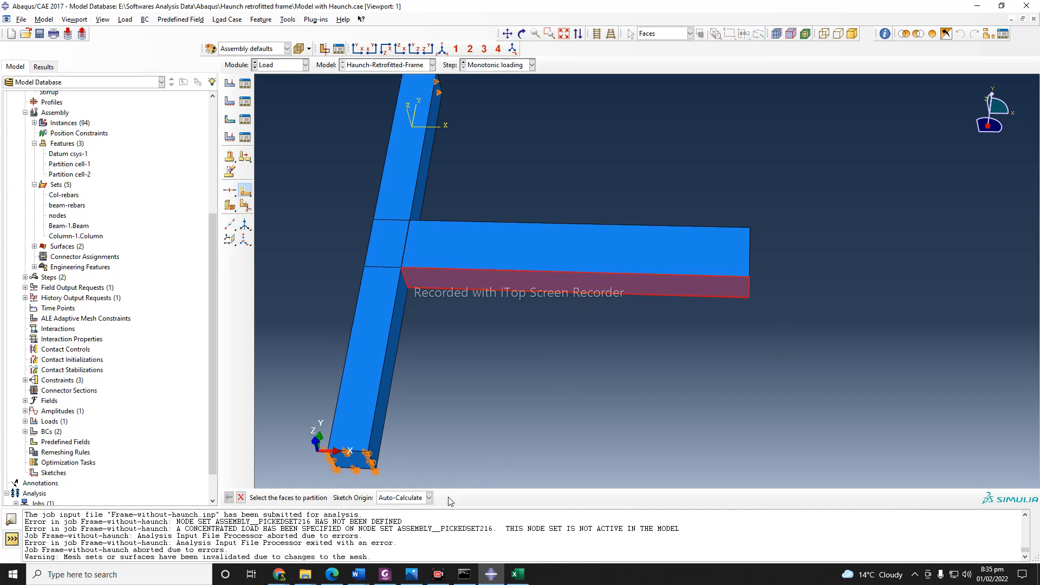
pyautogui.click(750, 294)
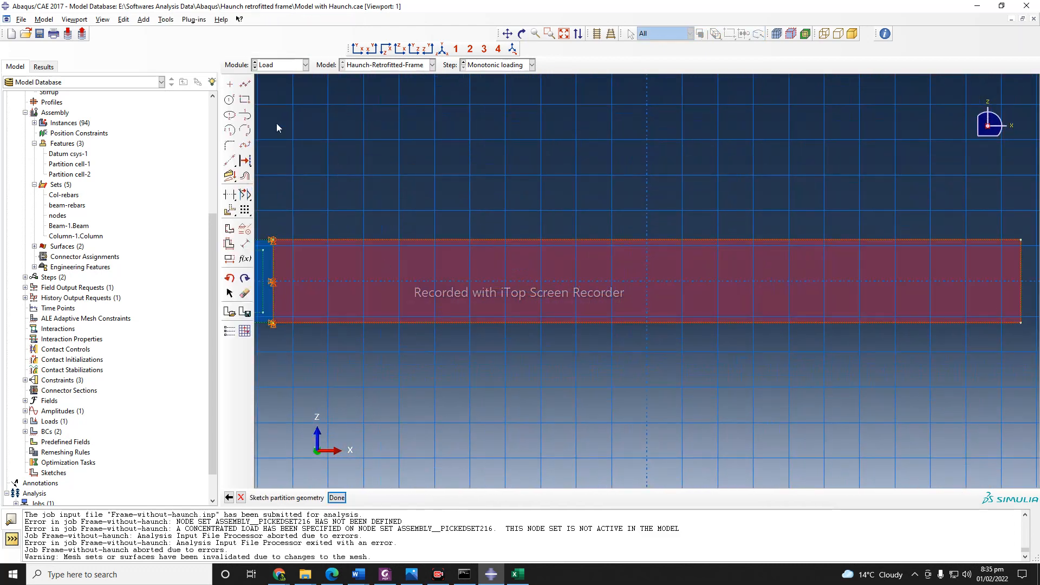
# Sketch a straight line across the full width of the beam's underside, about 0.2 from the free end
pyautogui.click(245, 84)
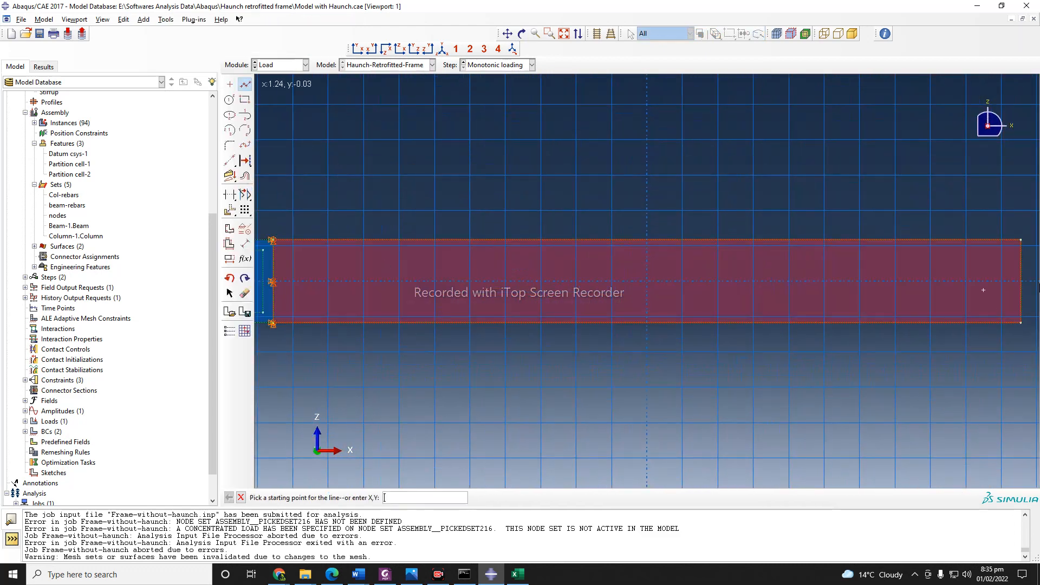
pyautogui.click(967, 240)
pyautogui.click(968, 325)
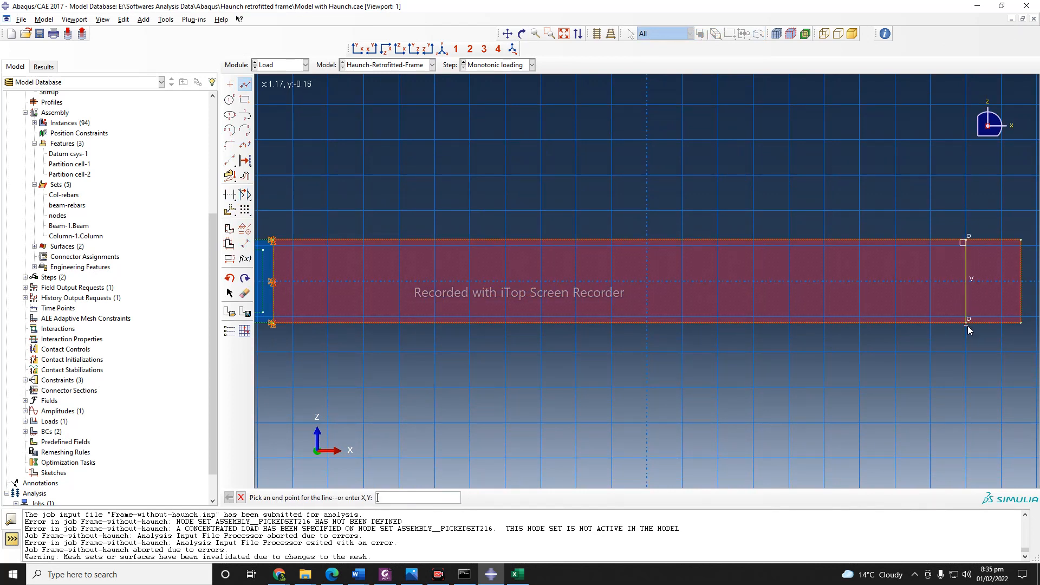
pyautogui.rightClick(817, 396)
pyautogui.click(849, 446)
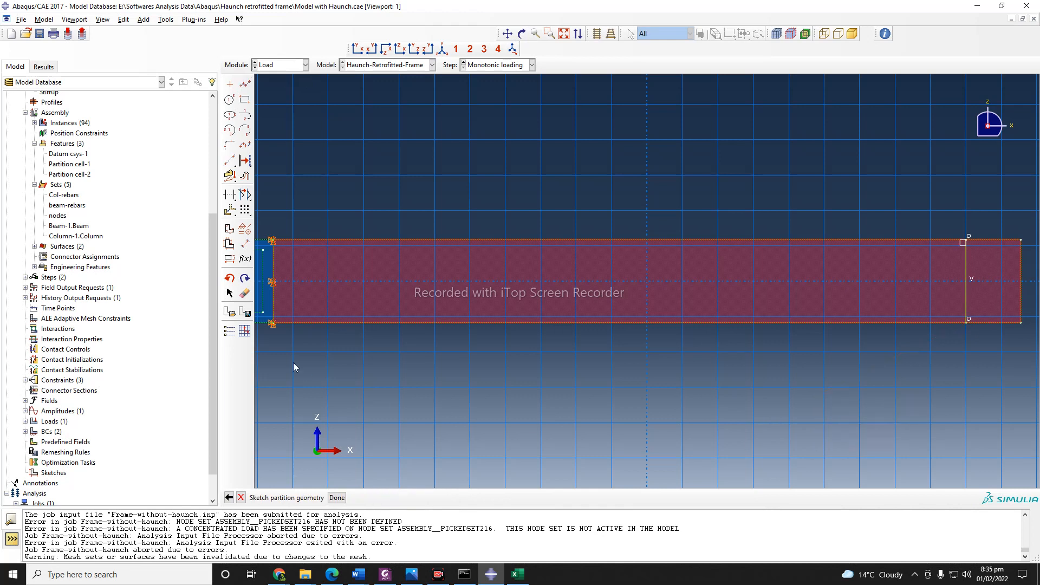
# Dimension the line's distance from the beam's free end as 0.3048 and complete the face partition
pyautogui.click(245, 244)
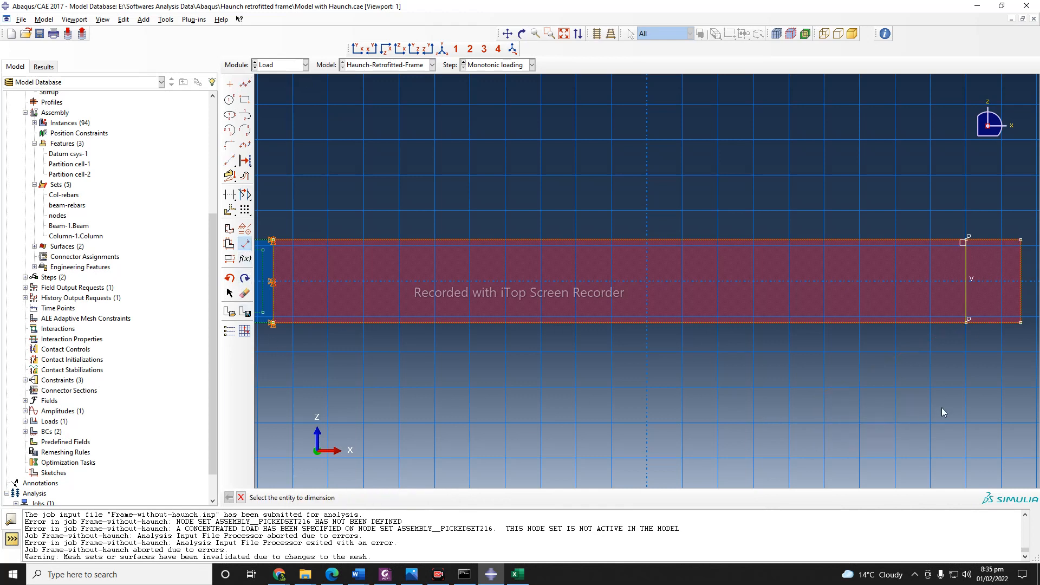
pyautogui.click(1022, 323)
pyautogui.click(968, 324)
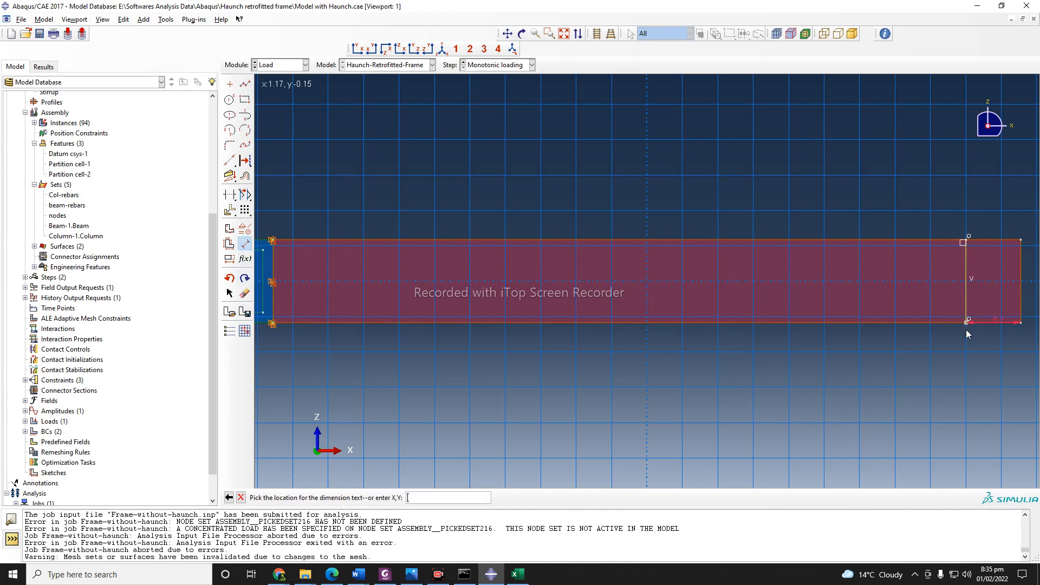
pyautogui.click(969, 338)
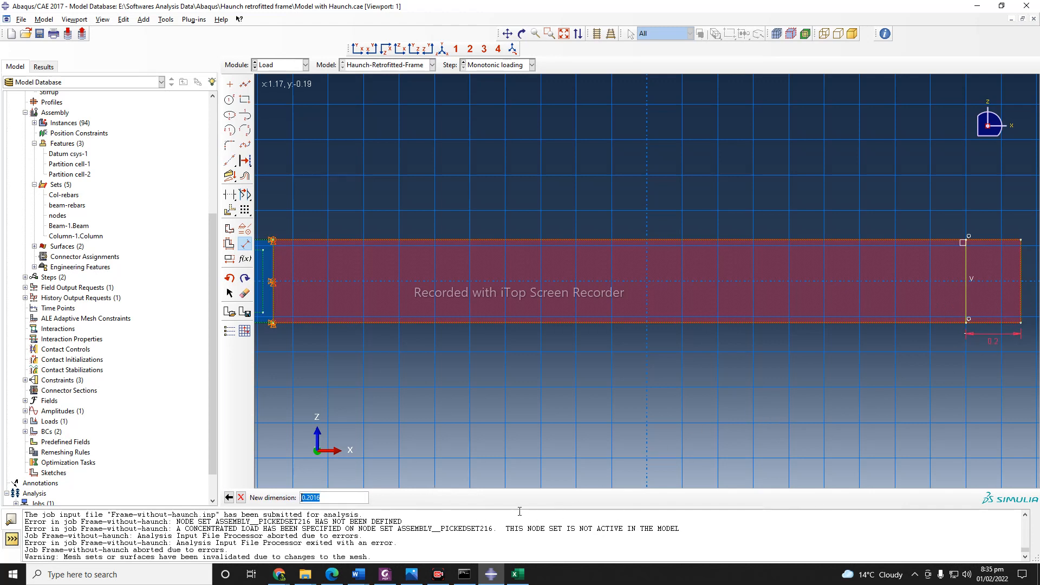
pyautogui.write('0.3048')
pyautogui.press('Return')
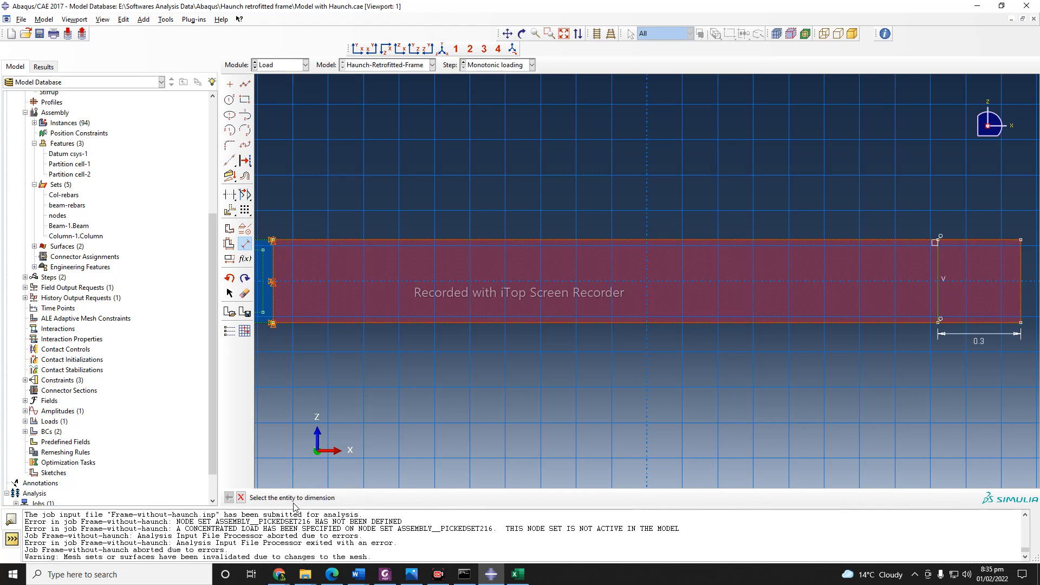
pyautogui.click(241, 498)
pyautogui.click(337, 497)
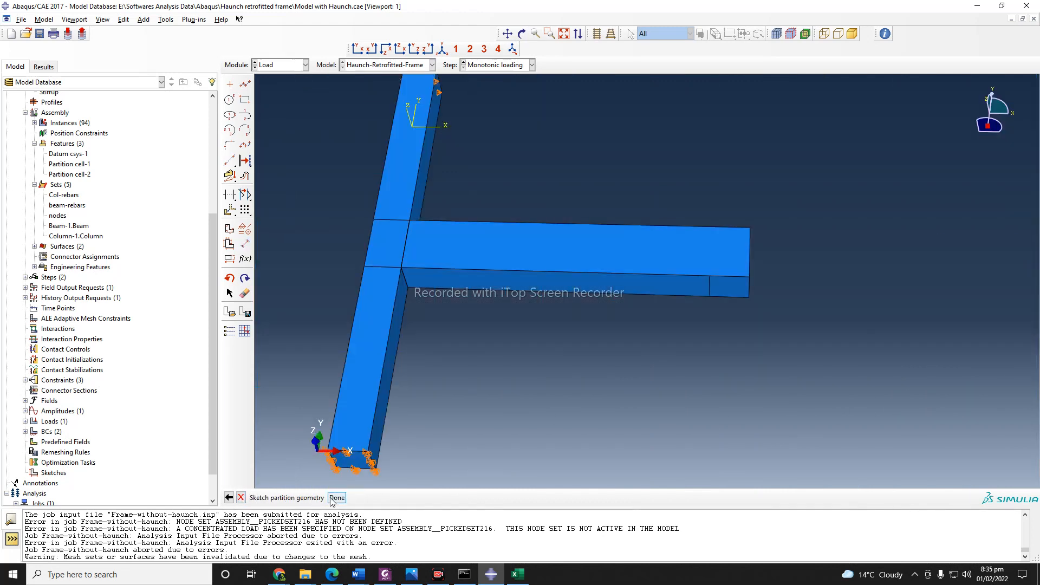
pyautogui.click(241, 497)
pyautogui.click(728, 295)
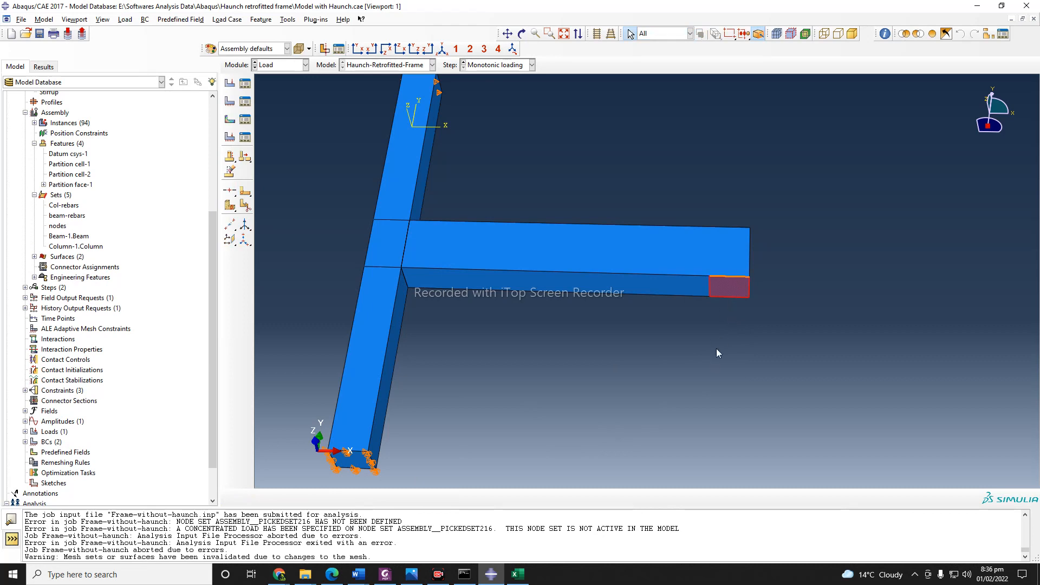
pyautogui.click(712, 369)
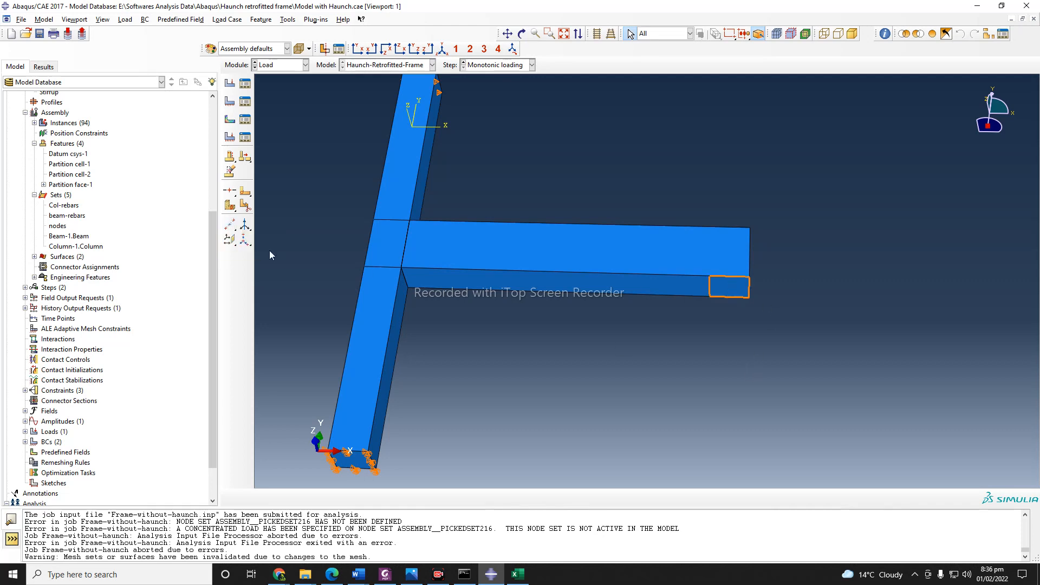
# Create a datum point midway between the midpoints of the partition line and the beam's free-end edge
pyautogui.click(230, 224)
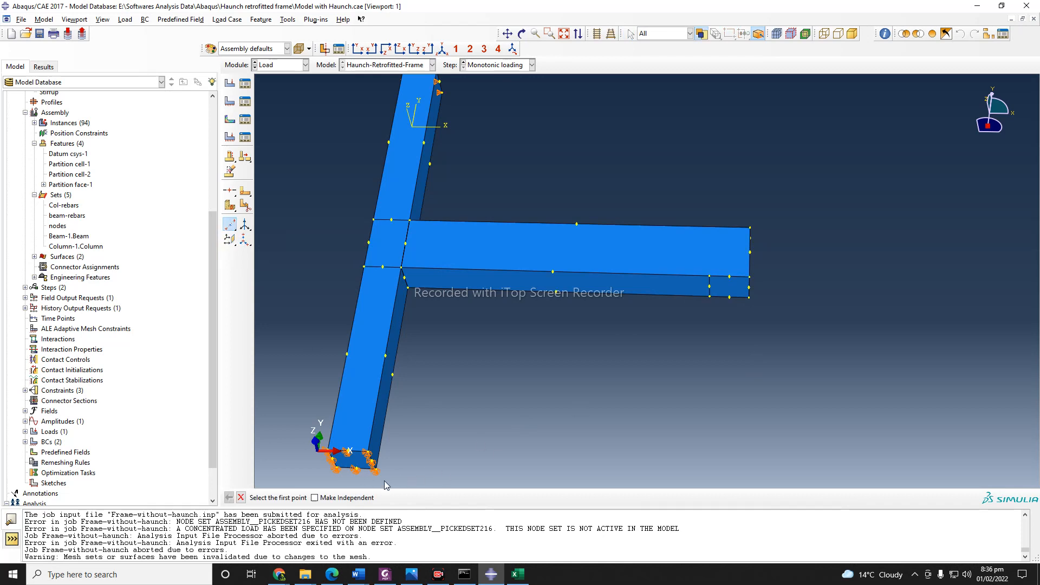
pyautogui.click(710, 288)
pyautogui.click(749, 287)
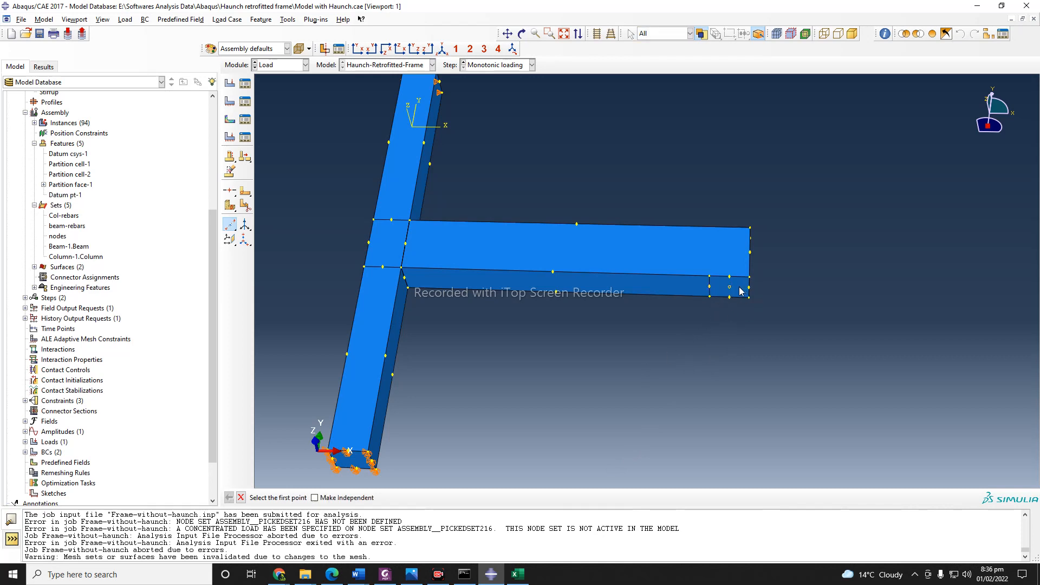
pyautogui.click(241, 498)
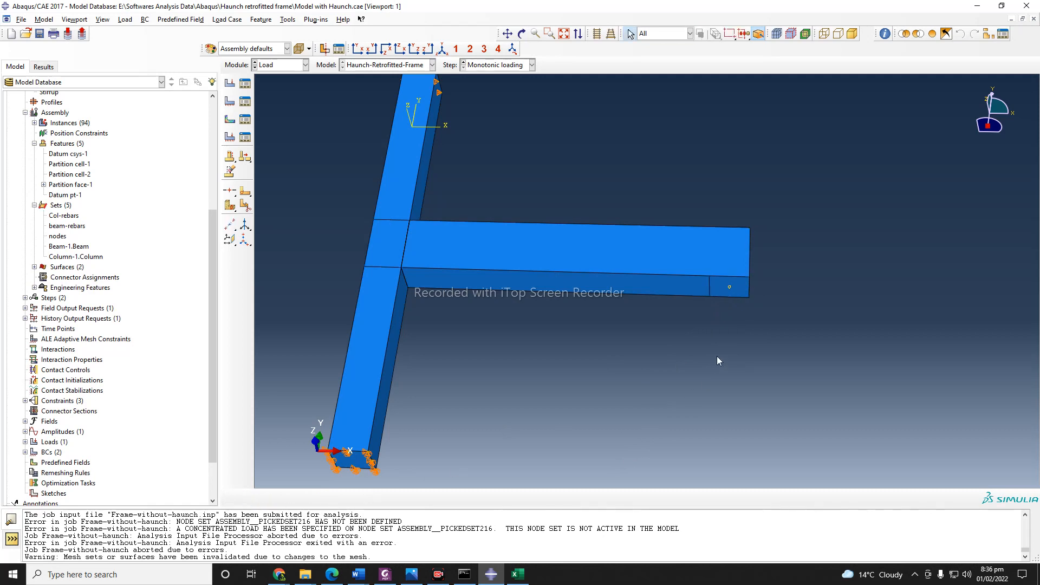
# Create a reference point at the datum point in the middle of the partitioned beam patch
pyautogui.click(288, 20)
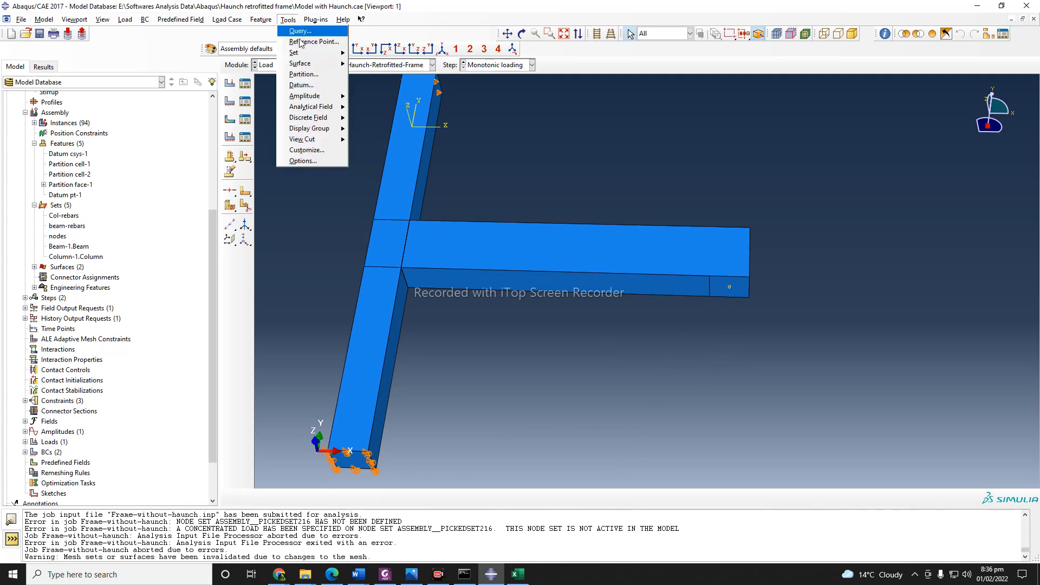
pyautogui.click(299, 31)
pyautogui.click(730, 288)
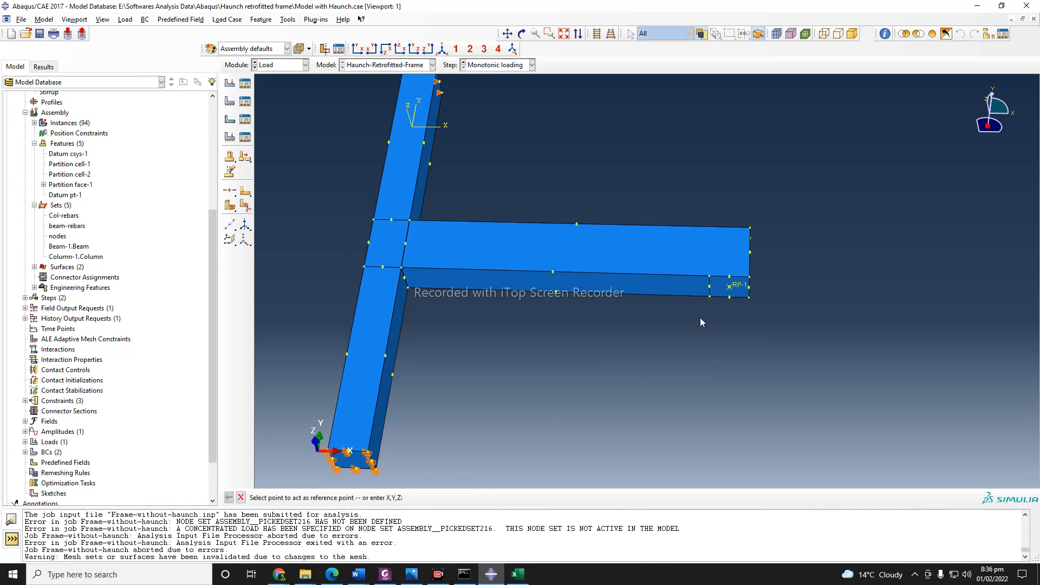
pyautogui.click(240, 498)
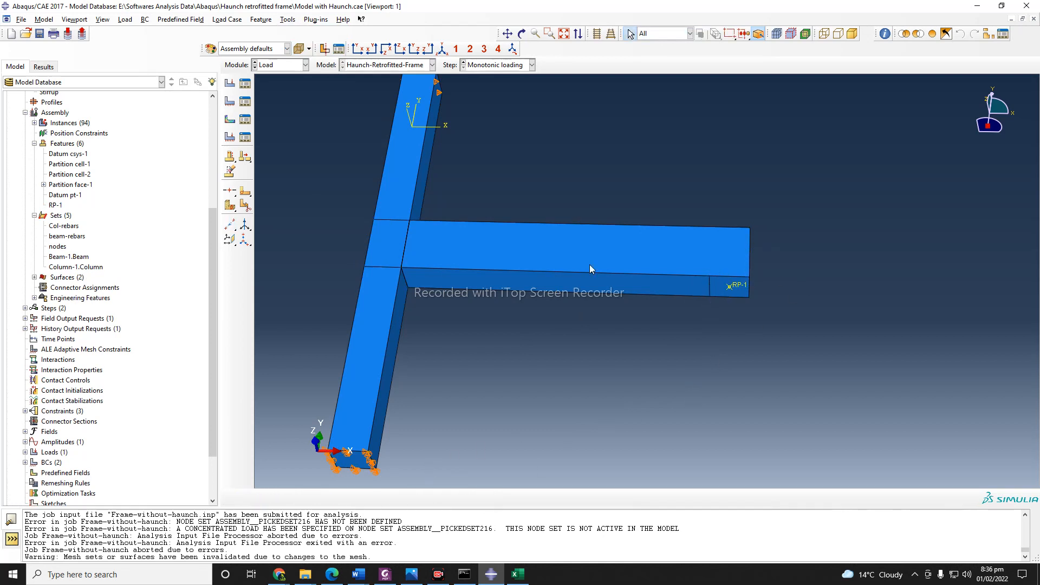
# Create a concentrated force named v-load in the Monotonic loading step and apply it at reference point RP-1
pyautogui.click(245, 83)
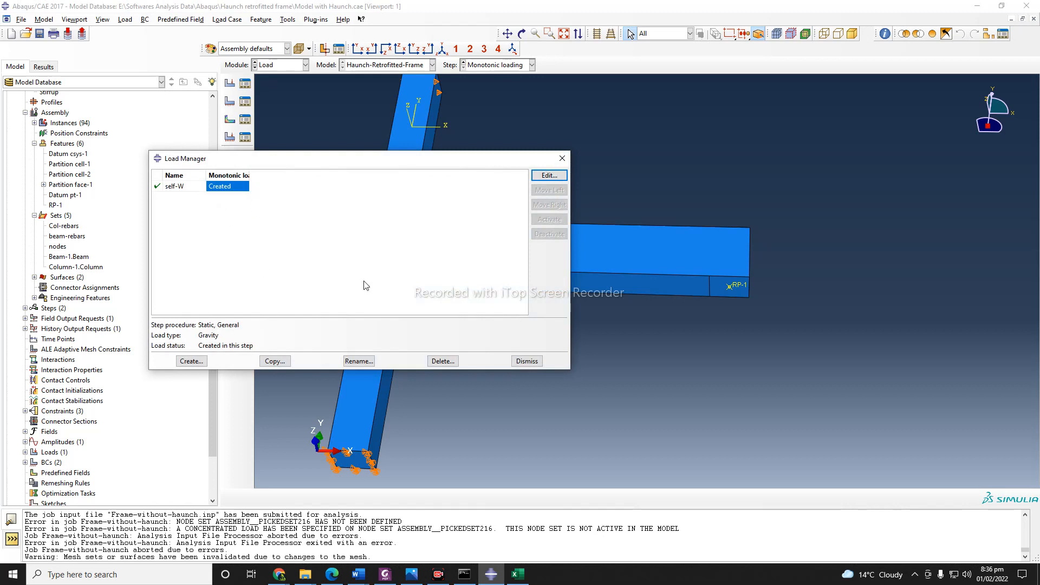
pyautogui.click(191, 361)
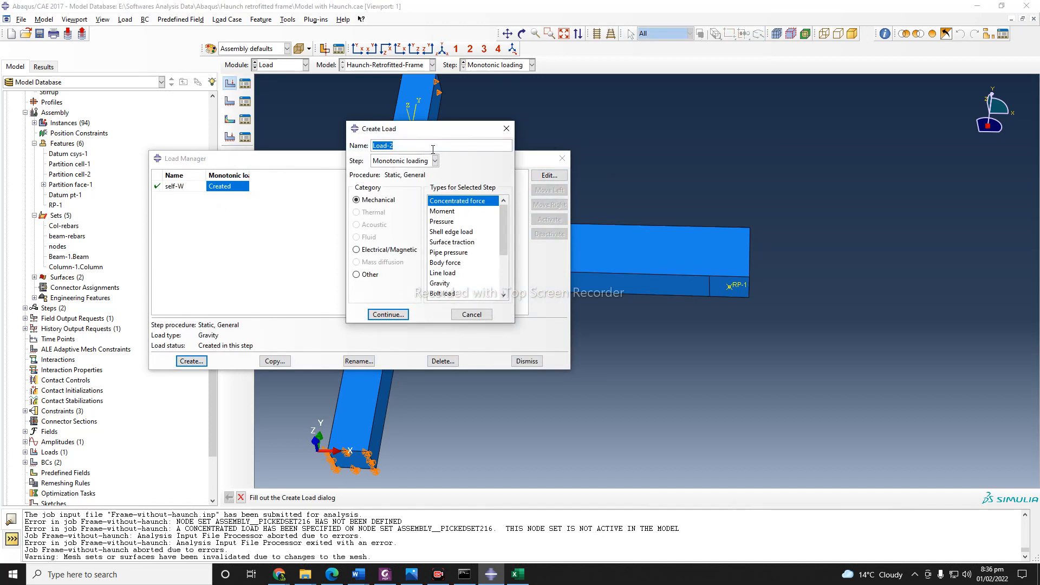
pyautogui.write('v-l')
pyautogui.click(388, 314)
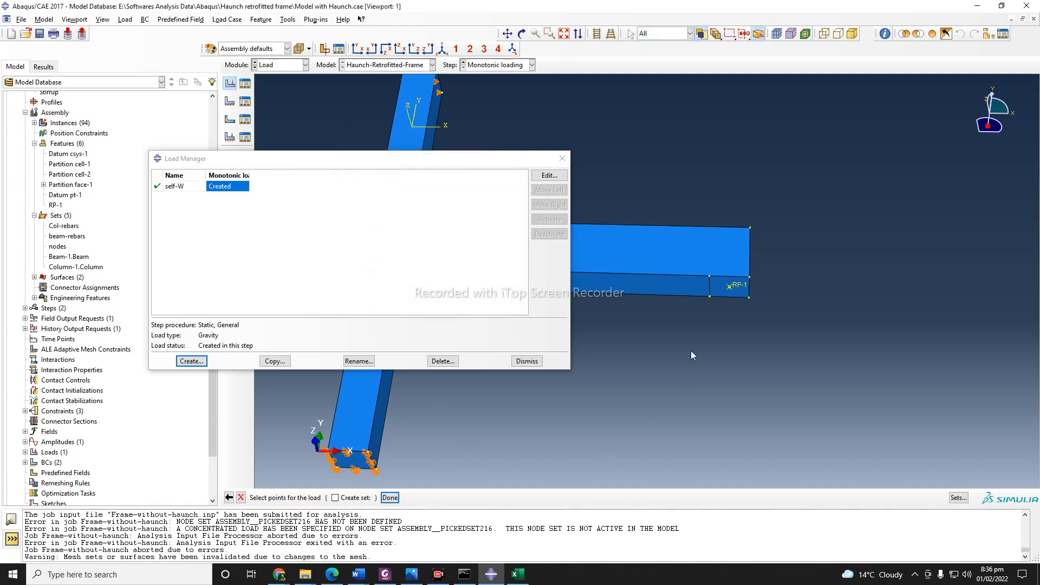
pyautogui.click(729, 289)
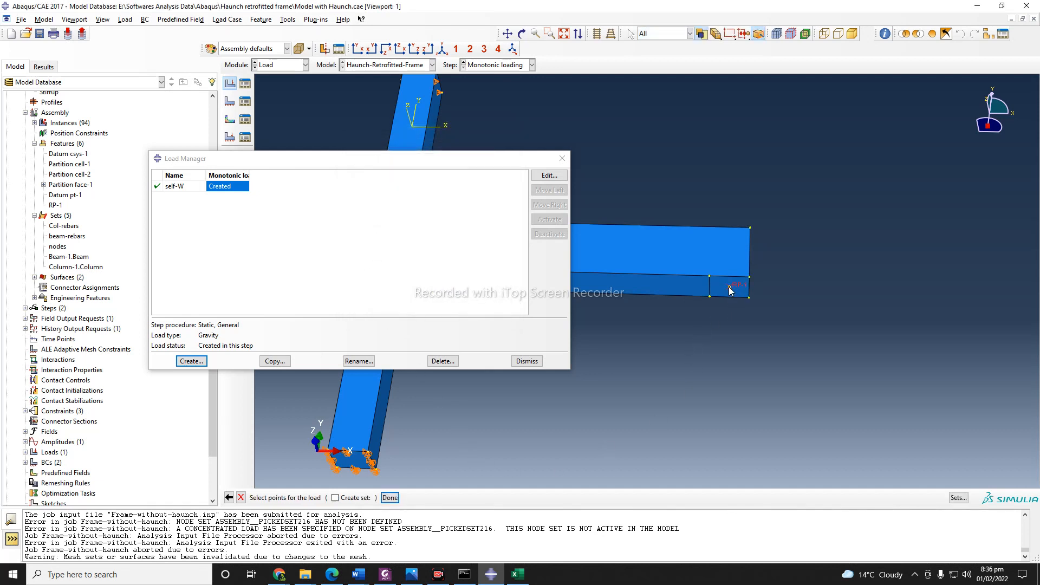
pyautogui.click(390, 498)
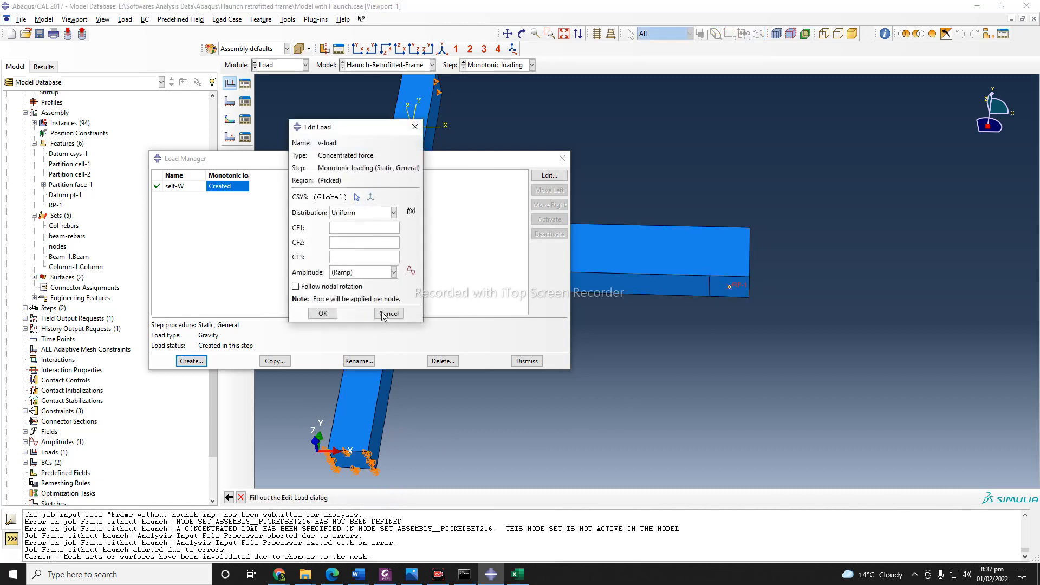
# Assign amplitude v-load to the force and set CF2 to 88964, taken from the 10 TON to newton conversion in the browser
pyautogui.click(394, 272)
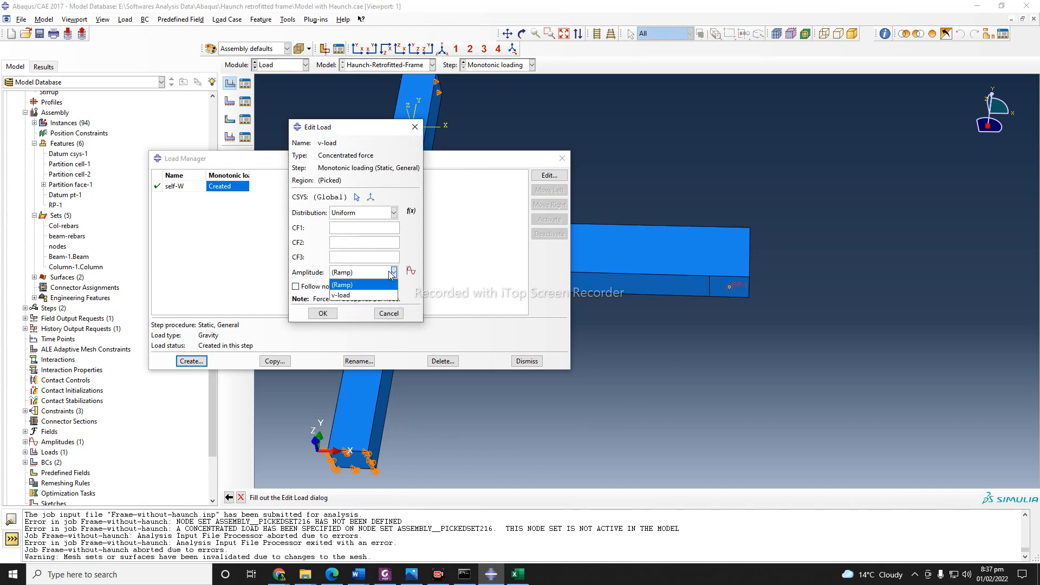
pyautogui.click(355, 297)
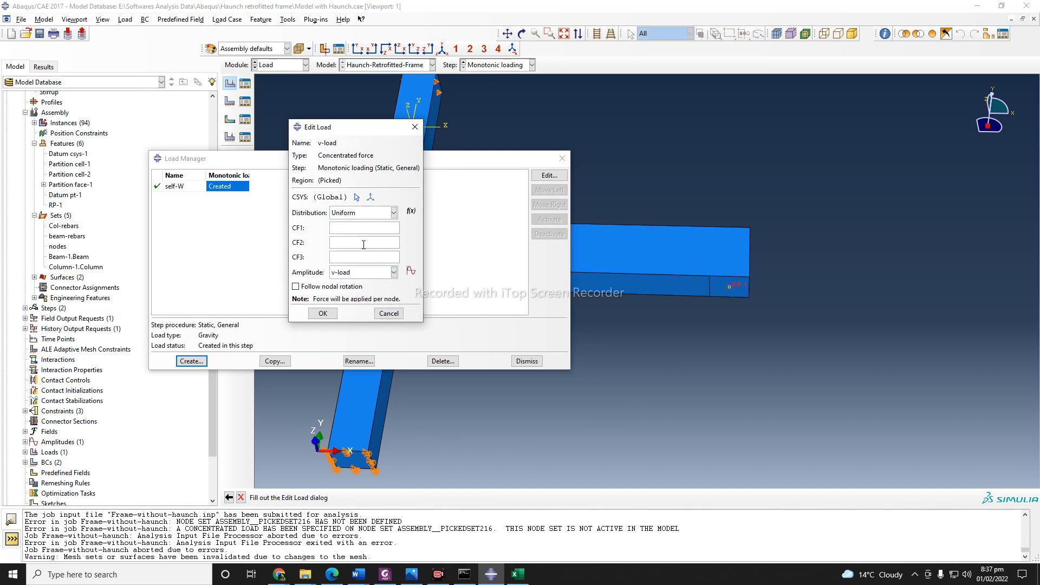
pyautogui.moveTo(279, 575)
pyautogui.click(441, 535)
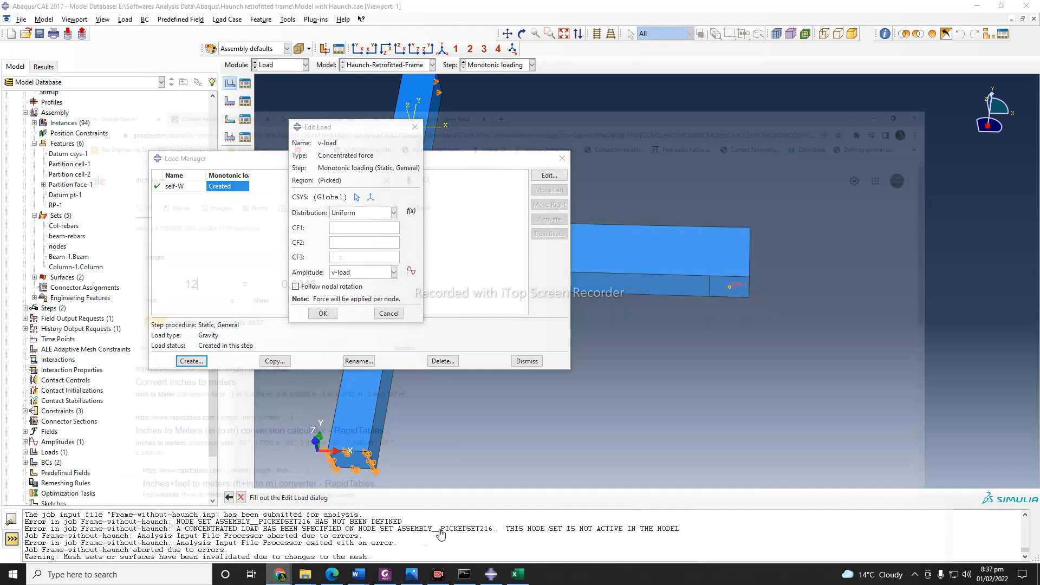
pyautogui.click(178, 11)
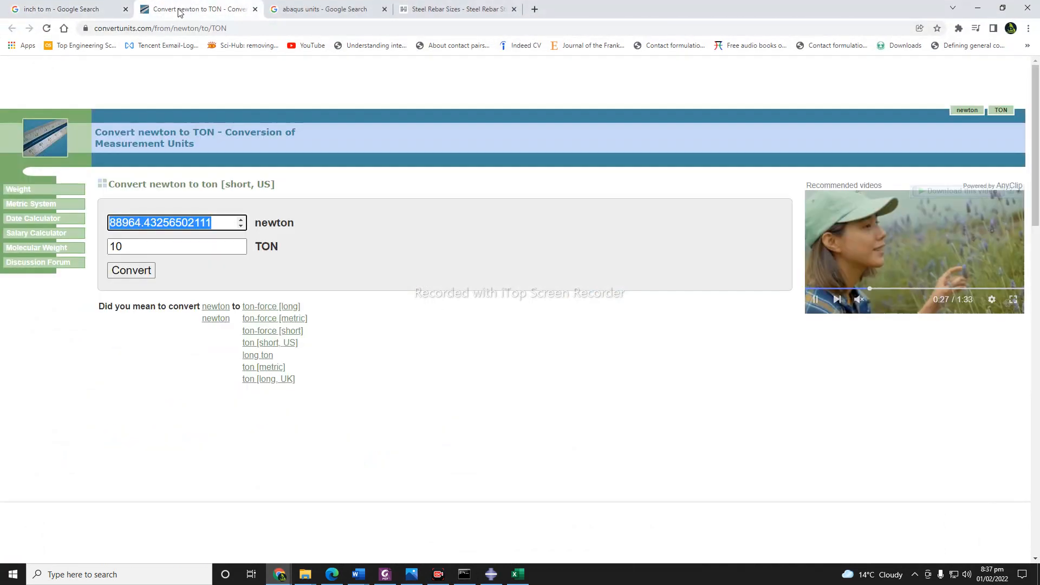
pyautogui.click(980, 7)
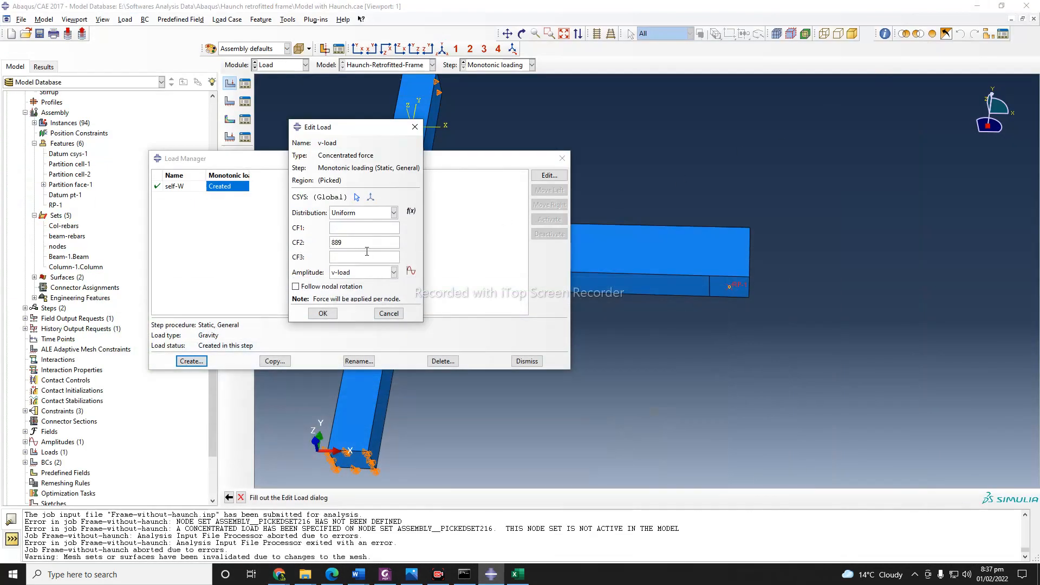
pyautogui.write('64')
pyautogui.click(323, 314)
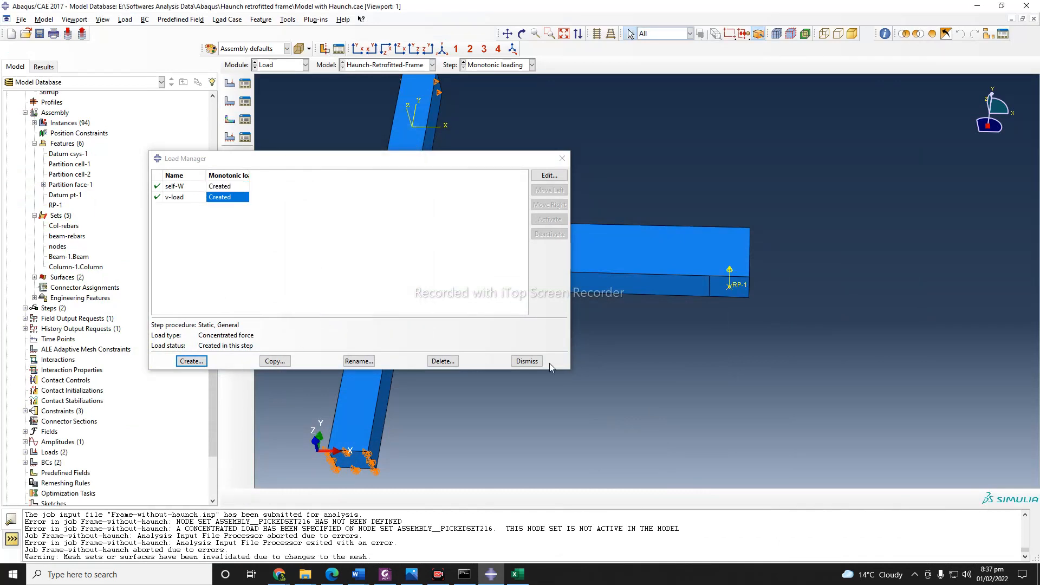
pyautogui.click(527, 361)
# Regenerate the mesh on the unmeshed beam instance of the frame assembly
pyautogui.click(522, 33)
pyautogui.moveTo(593, 251); pyautogui.dragTo(625, 331)
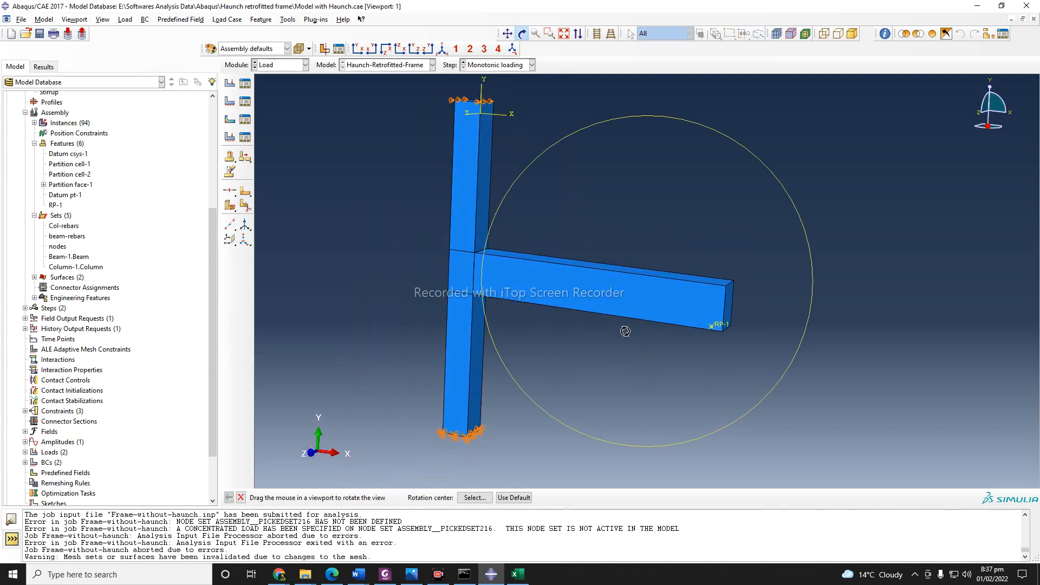
pyautogui.click(240, 498)
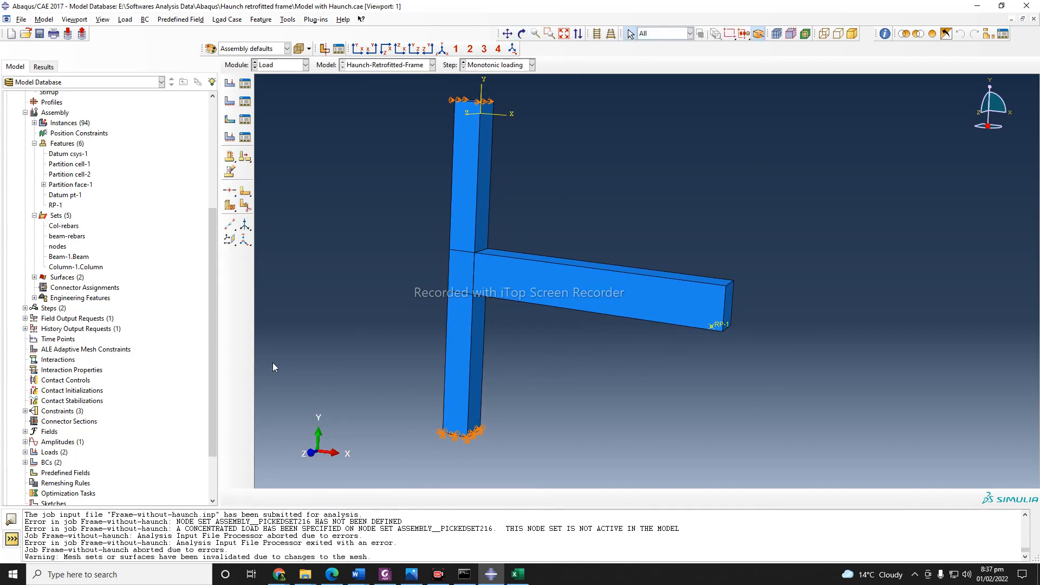
pyautogui.click(282, 65)
pyautogui.click(283, 136)
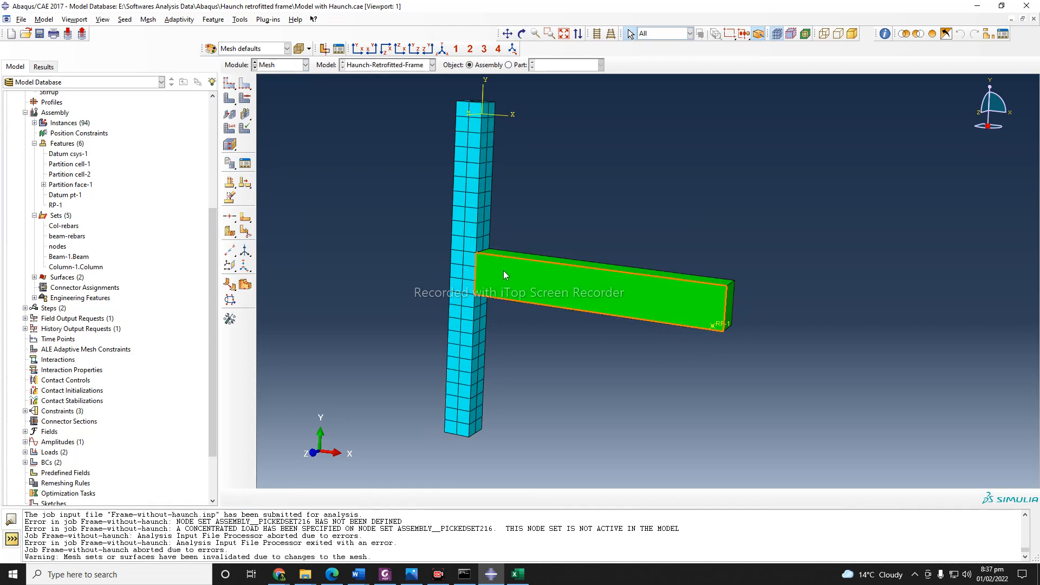
pyautogui.click(230, 82)
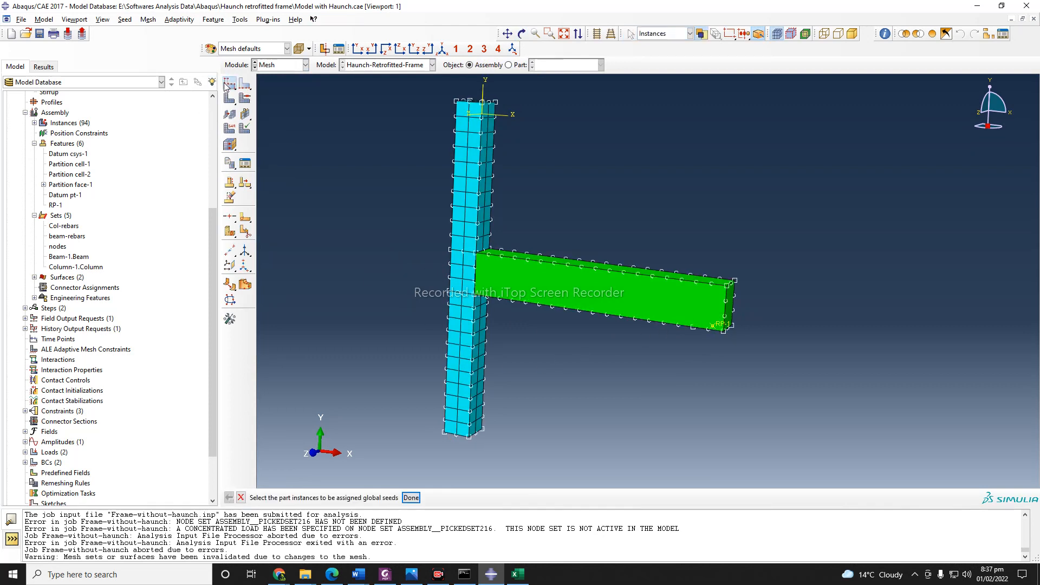
pyautogui.click(411, 497)
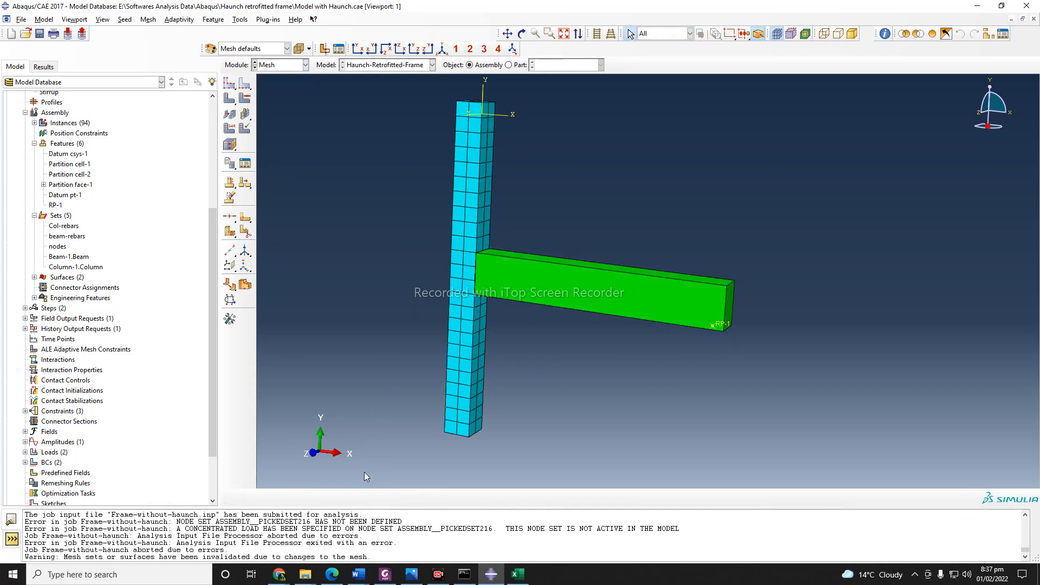
pyautogui.click(230, 98)
pyautogui.scroll(1, 648, 392)
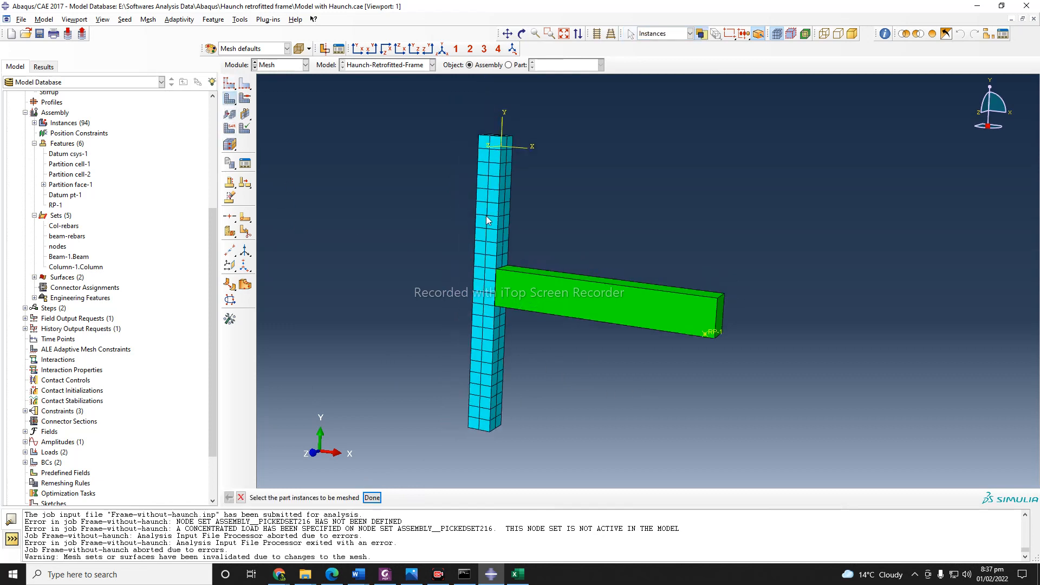
pyautogui.moveTo(541, 232); pyautogui.dragTo(657, 348)
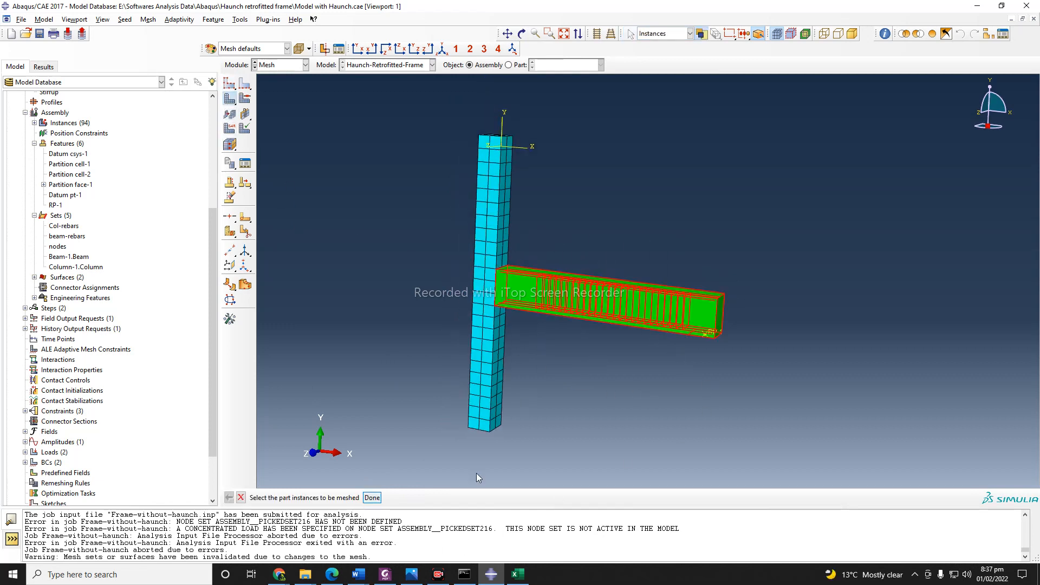
pyautogui.click(373, 498)
pyautogui.click(373, 497)
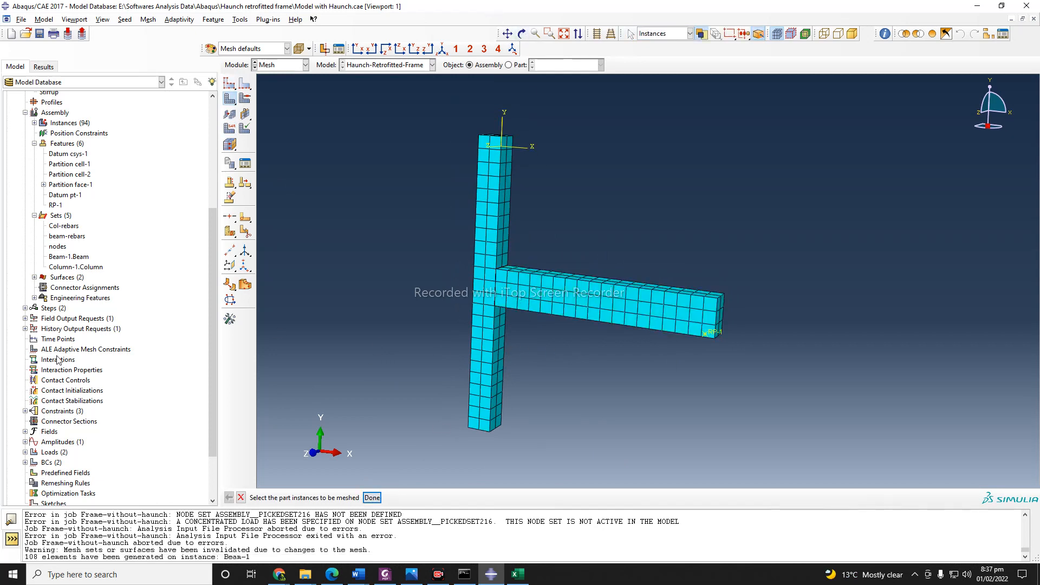
# Edit the set "nodes" to add a beam top-face node near the column and one at the beam's free-end top edge
pyautogui.moveTo(212, 302); pyautogui.dragTo(212, 329)
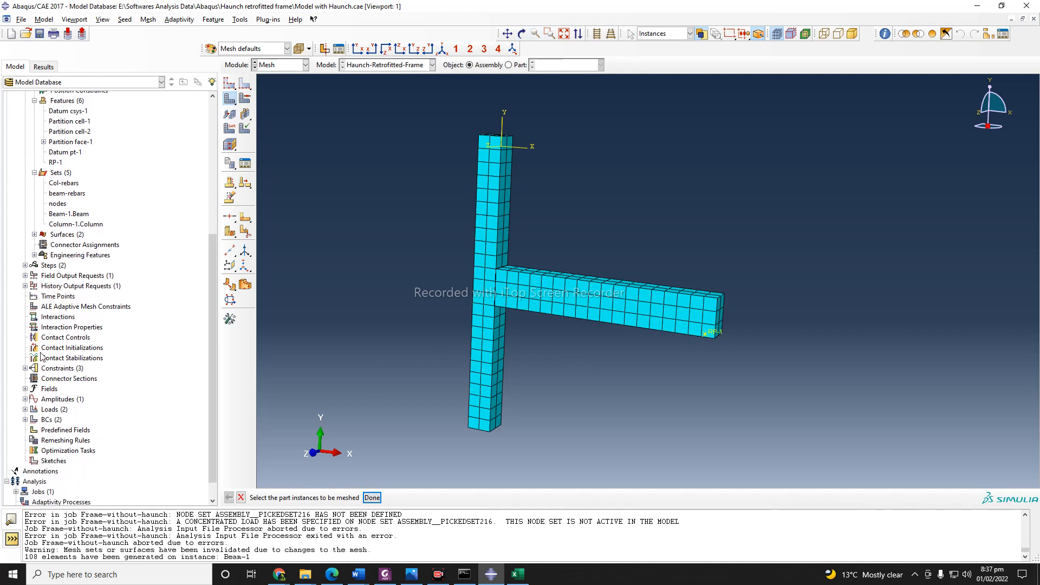
pyautogui.scroll(2, 133, 269)
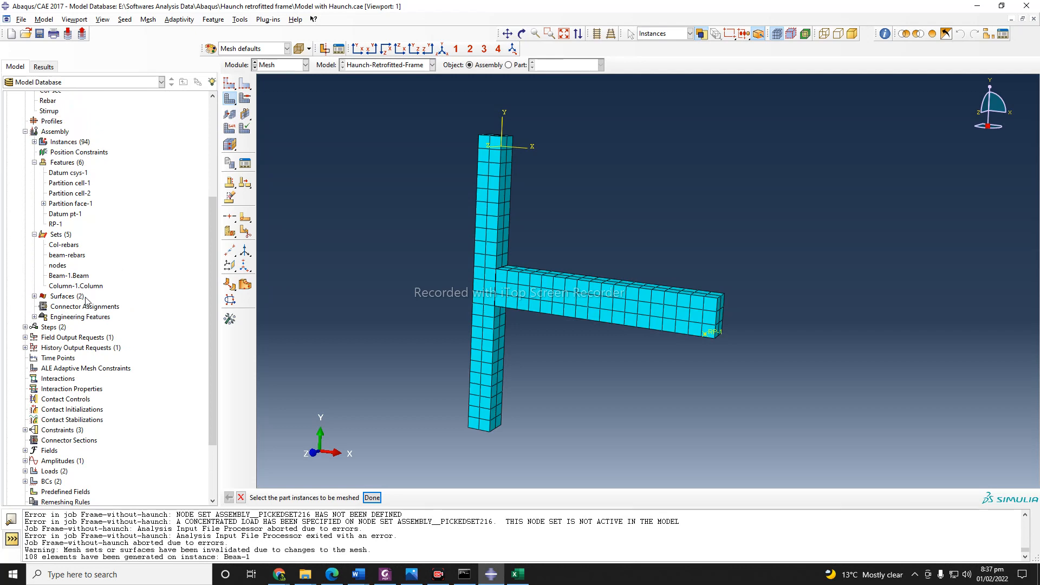
pyautogui.click(57, 266)
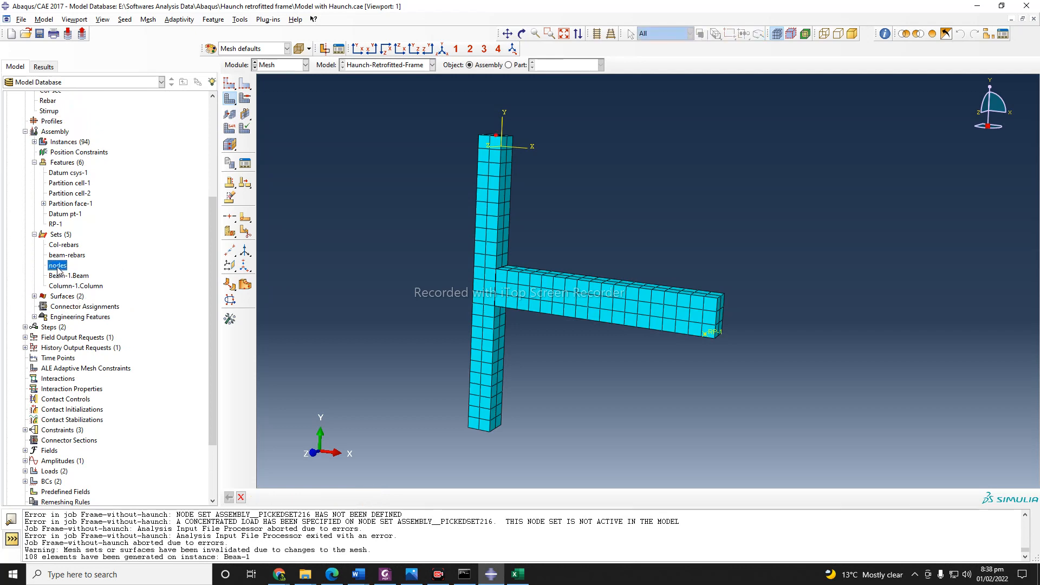
pyautogui.doubleClick(57, 266)
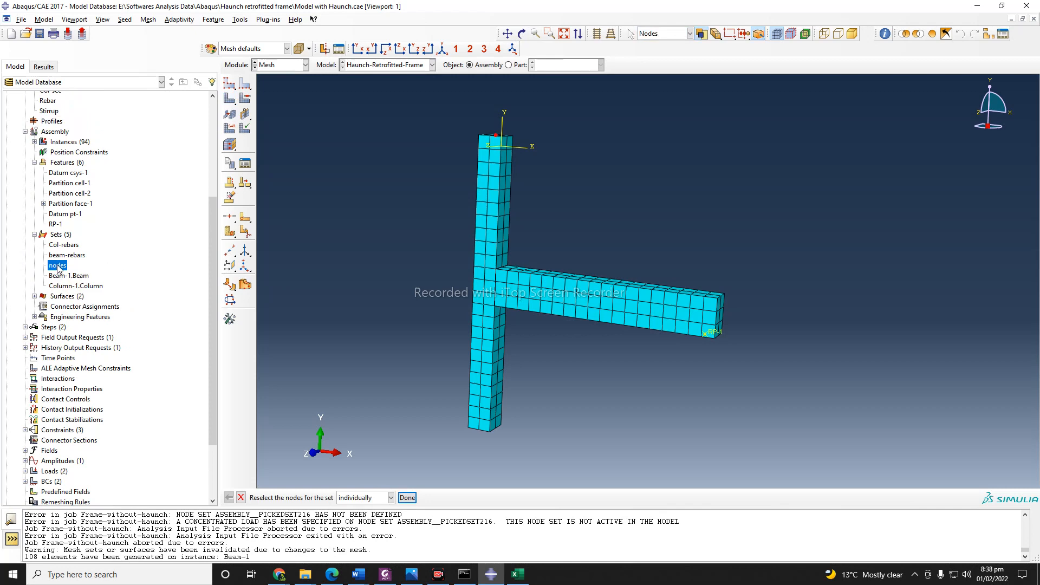
pyautogui.click(522, 33)
pyautogui.moveTo(574, 255); pyautogui.dragTo(517, 228)
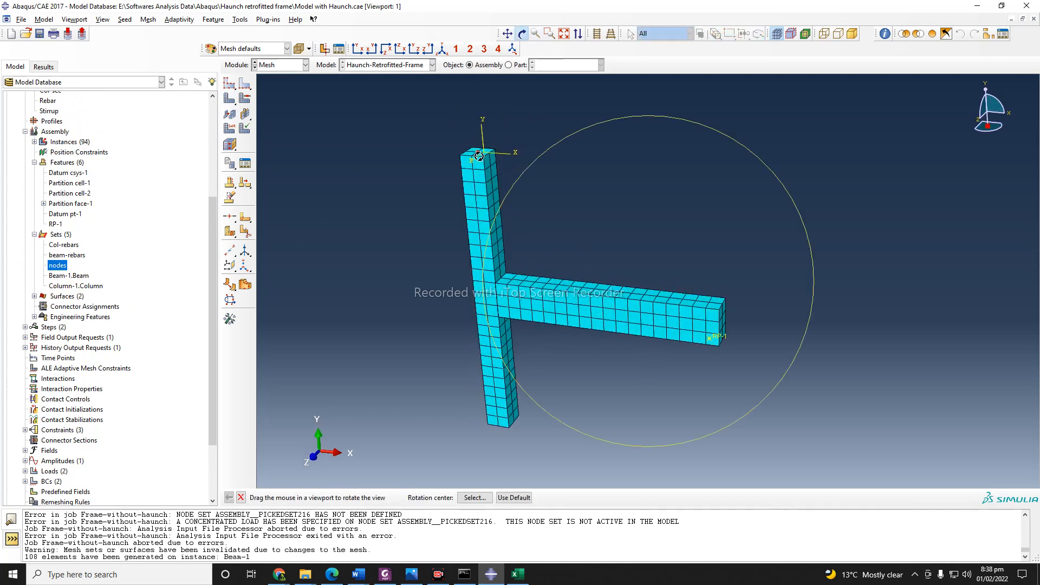
pyautogui.click(241, 497)
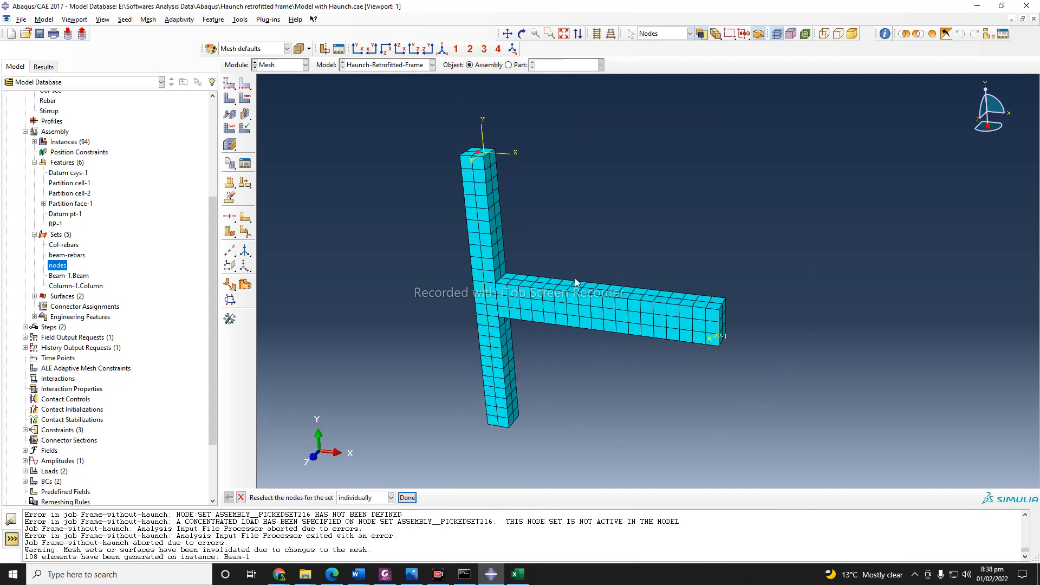
pyautogui.rightClick(57, 266)
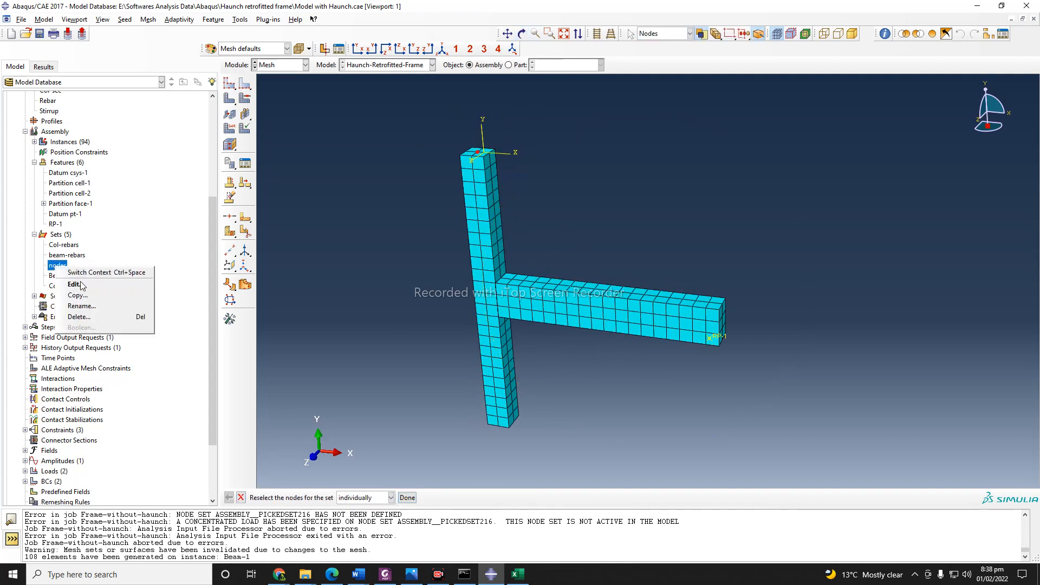
pyautogui.click(76, 284)
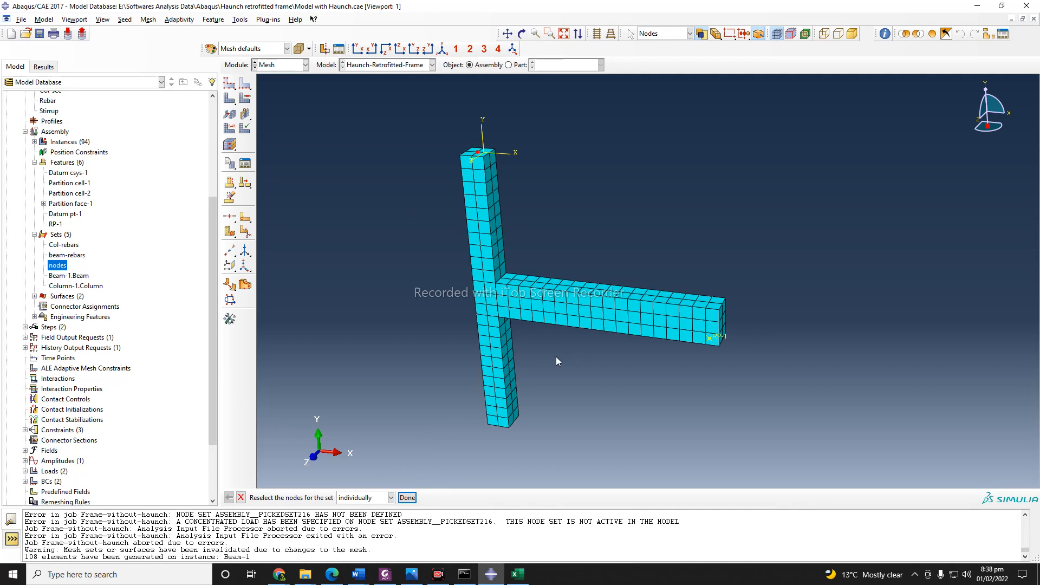
pyautogui.click(513, 280)
pyautogui.click(723, 305)
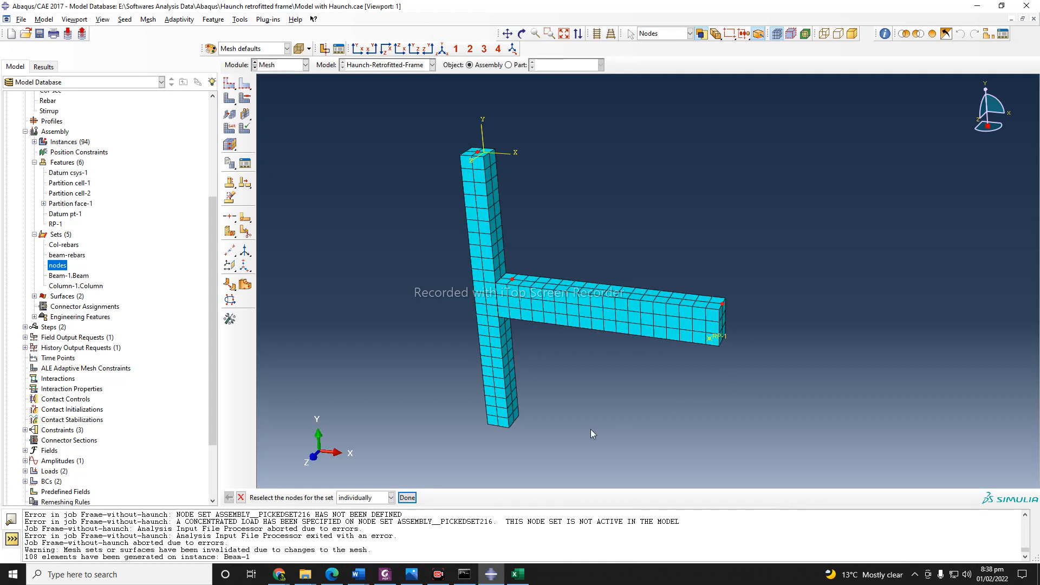
pyautogui.click(407, 498)
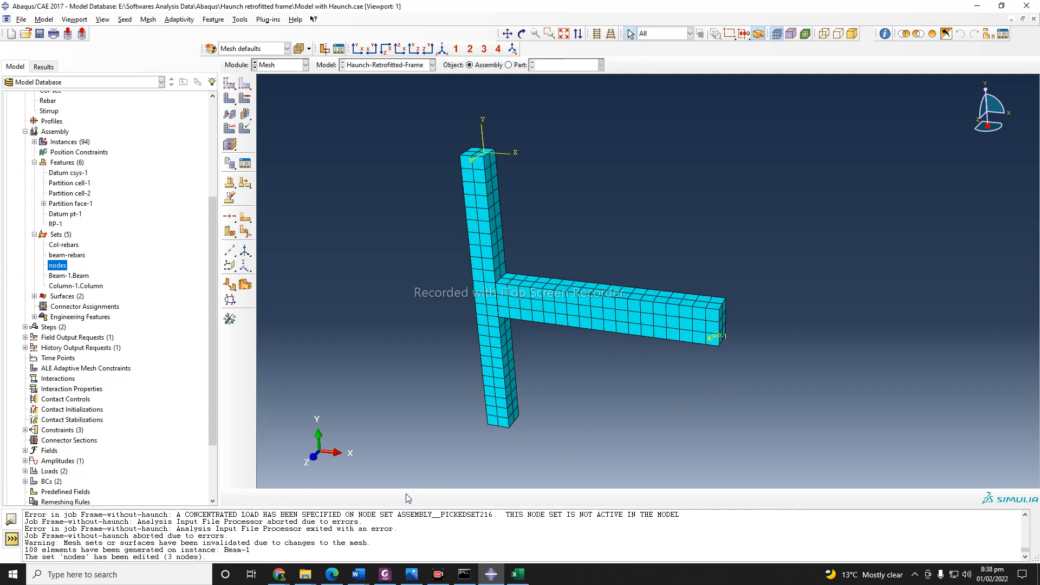
# Resubmit the Frame-without-haunch job, overwriting its existing job files, and open its monitor to review the errors
pyautogui.click(282, 64)
pyautogui.click(279, 159)
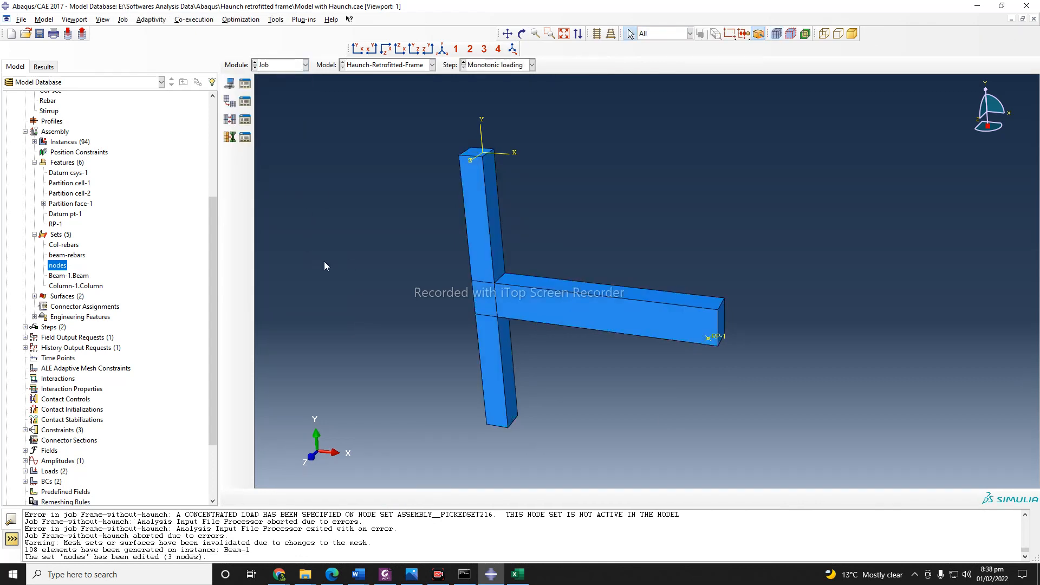
pyautogui.click(248, 102)
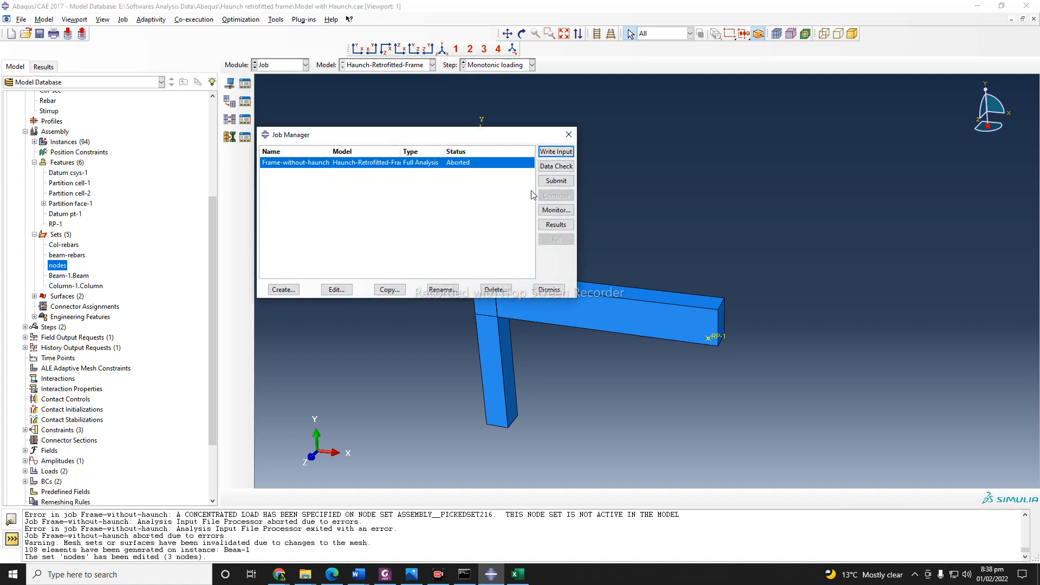
pyautogui.click(550, 182)
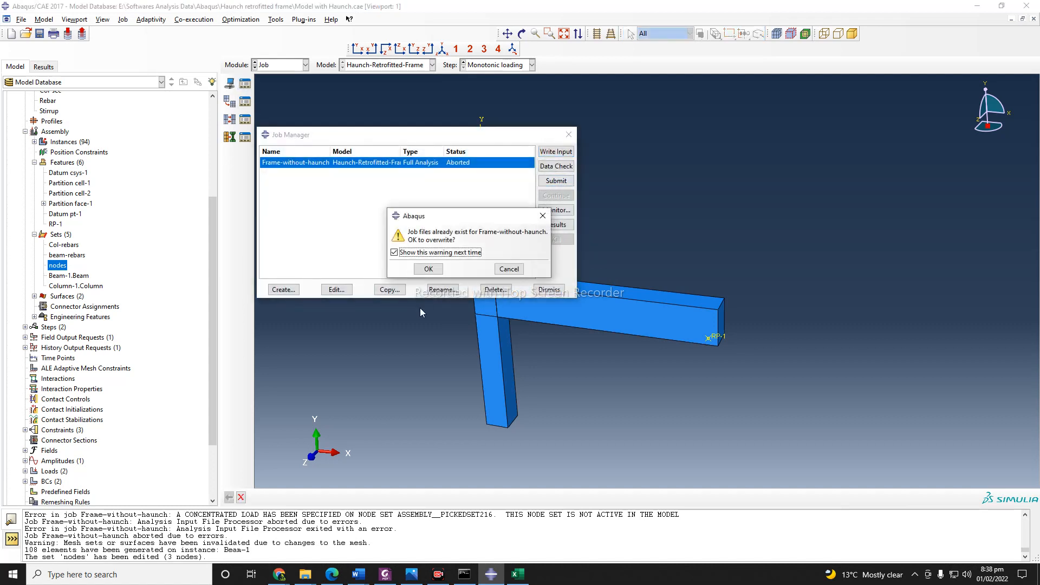
pyautogui.click(428, 268)
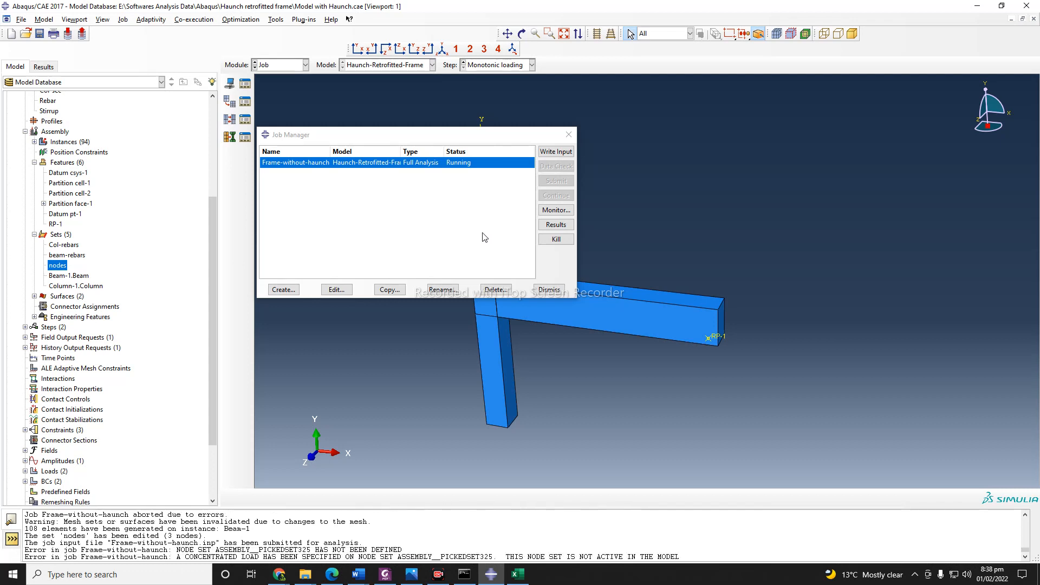
pyautogui.click(556, 209)
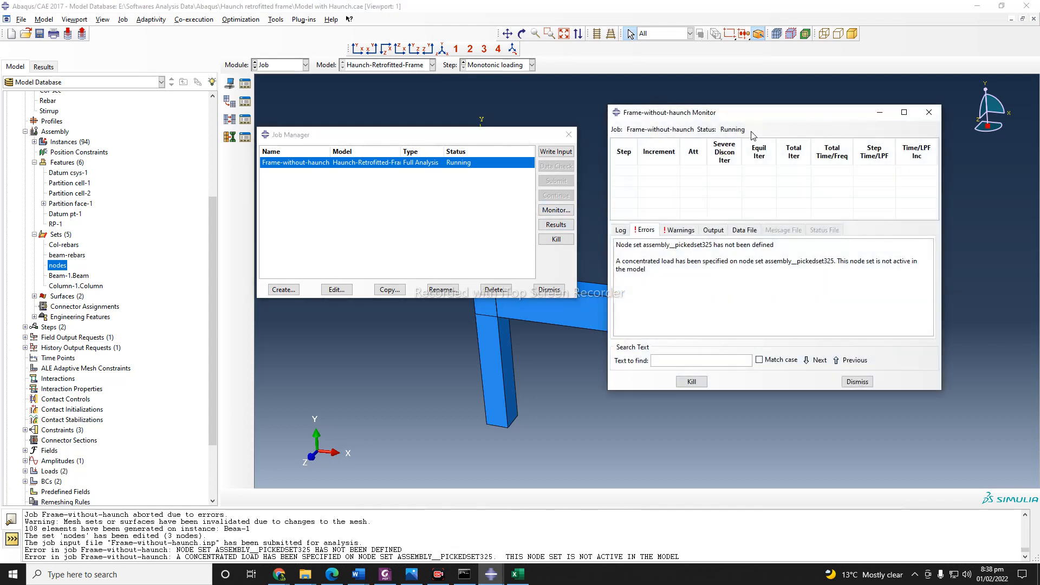
pyautogui.moveTo(776, 123); pyautogui.dragTo(781, 123)
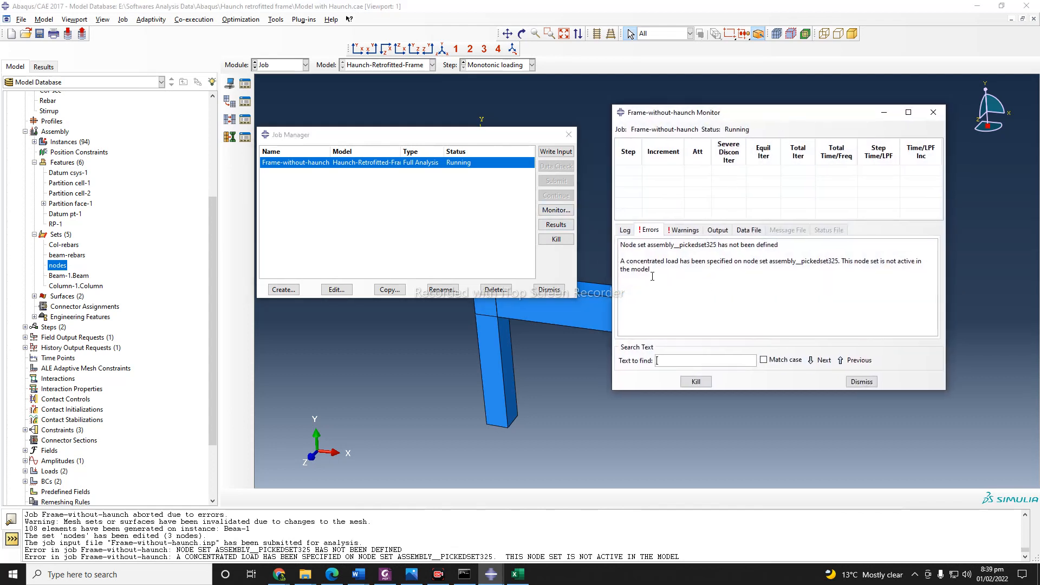
# Close the job monitor and start an MPC constraint named MPC in the Interaction module
pyautogui.click(853, 382)
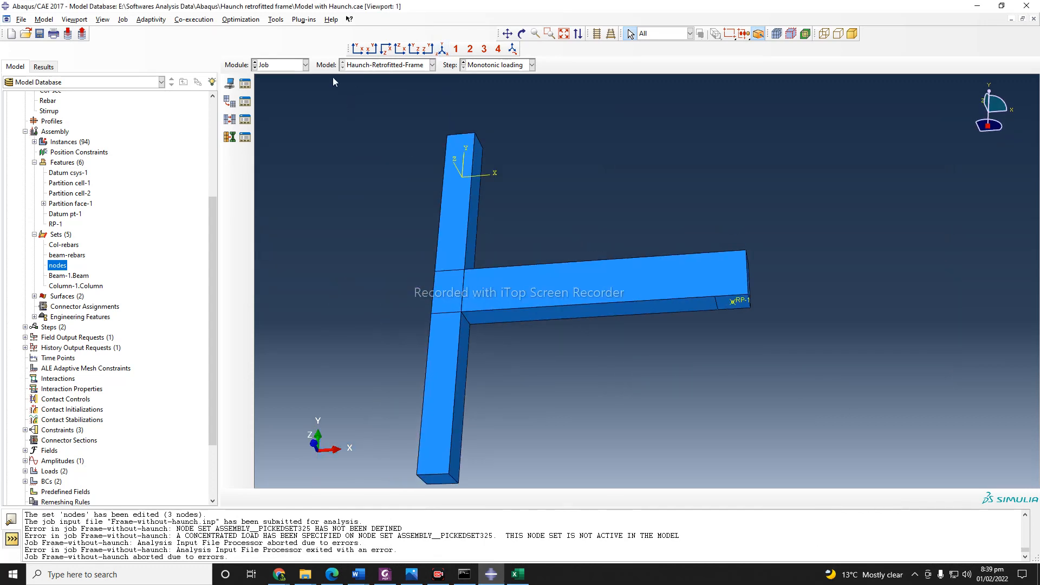
pyautogui.click(521, 33)
pyautogui.moveTo(608, 217); pyautogui.dragTo(584, 286)
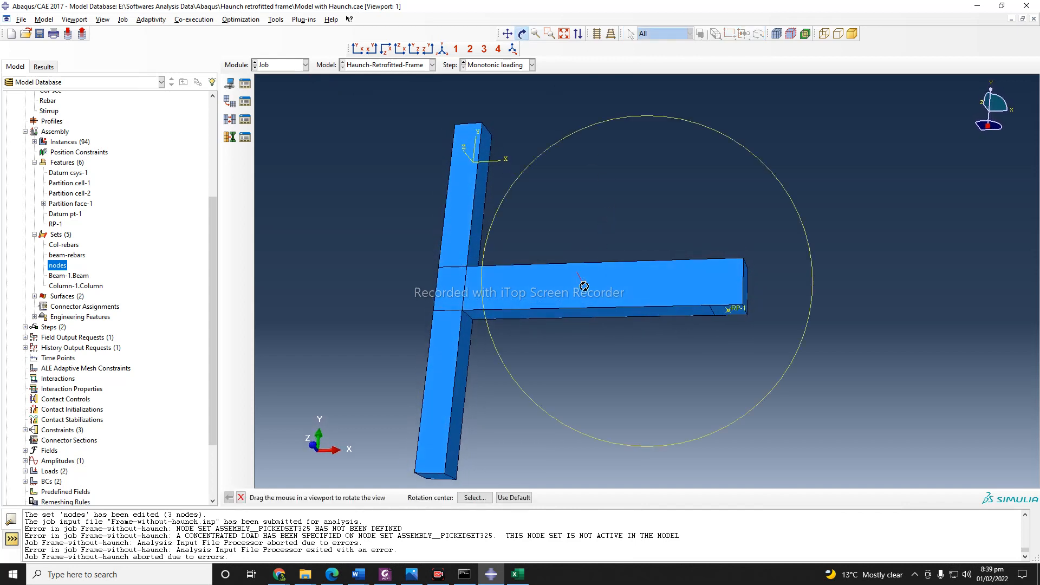
pyautogui.click(241, 497)
pyautogui.click(279, 66)
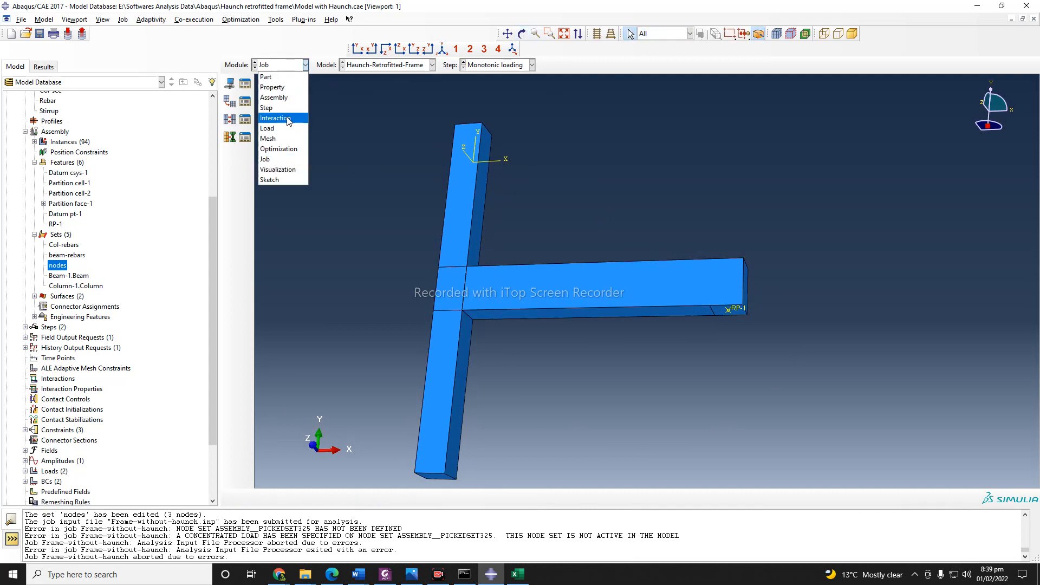
pyautogui.click(284, 119)
pyautogui.scroll(2, 704, 356)
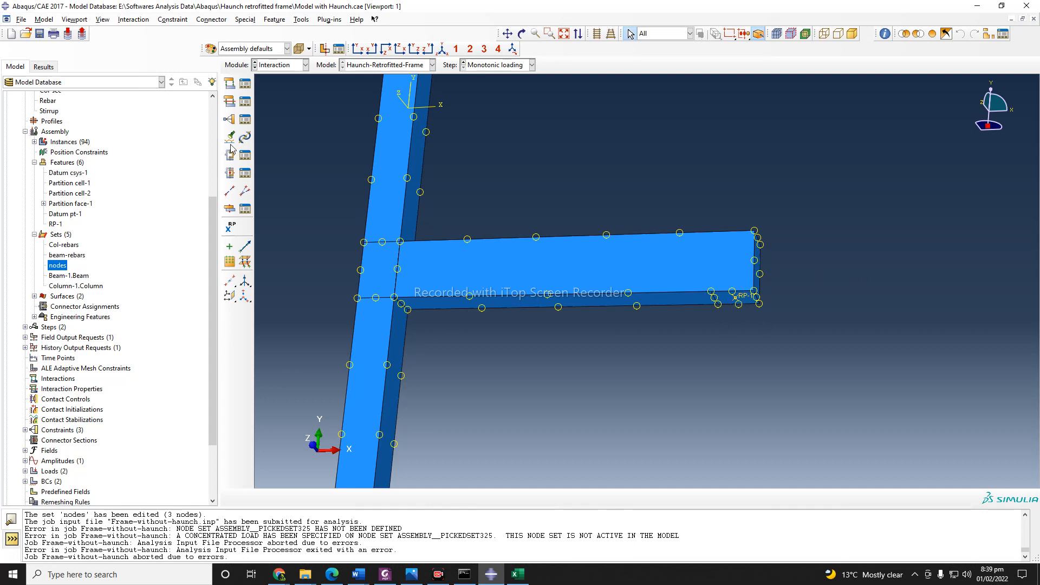
pyautogui.click(230, 119)
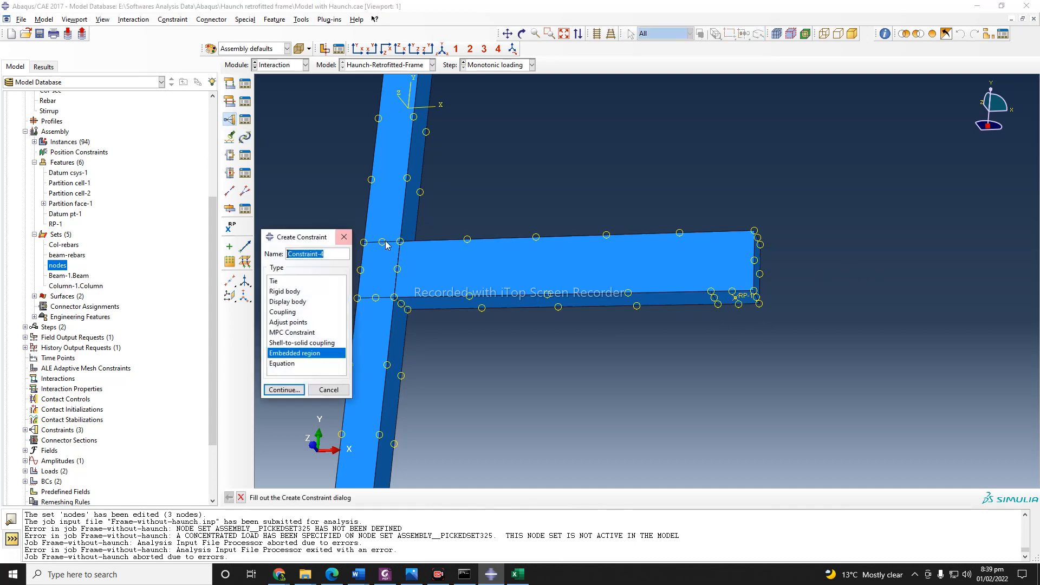
pyautogui.click(308, 334)
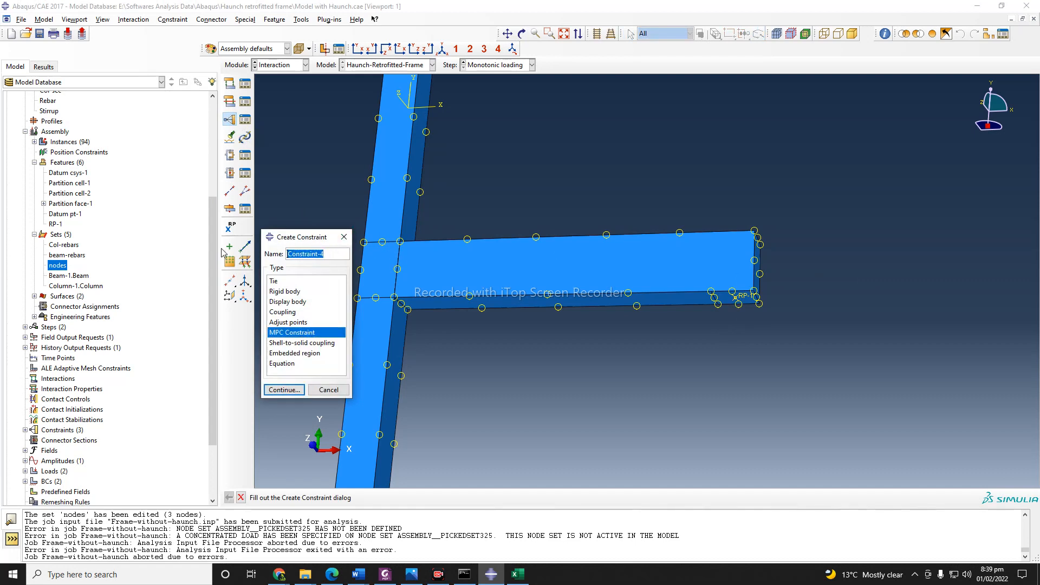
pyautogui.write('MPC')
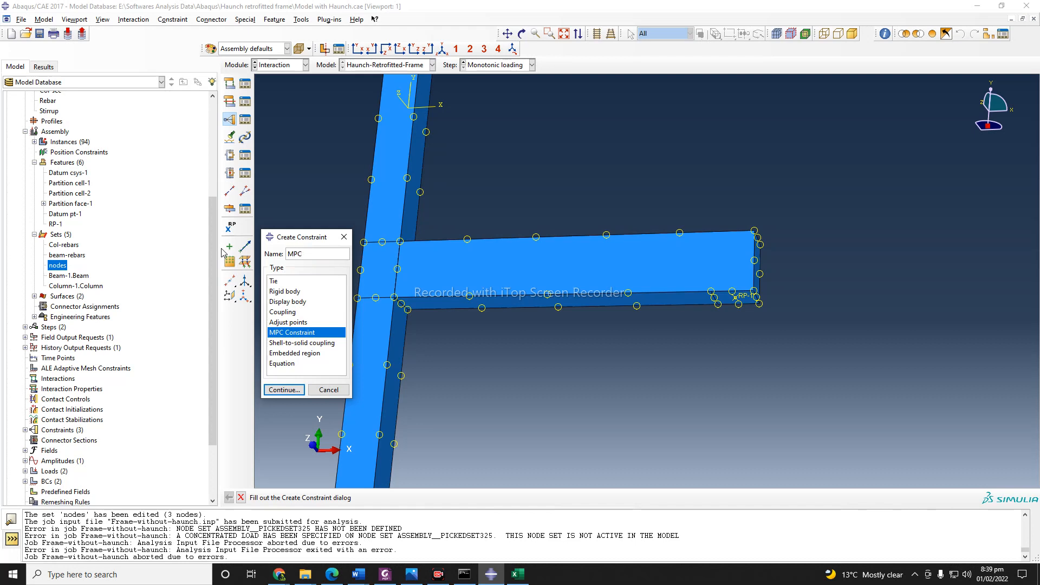
pyautogui.click(291, 391)
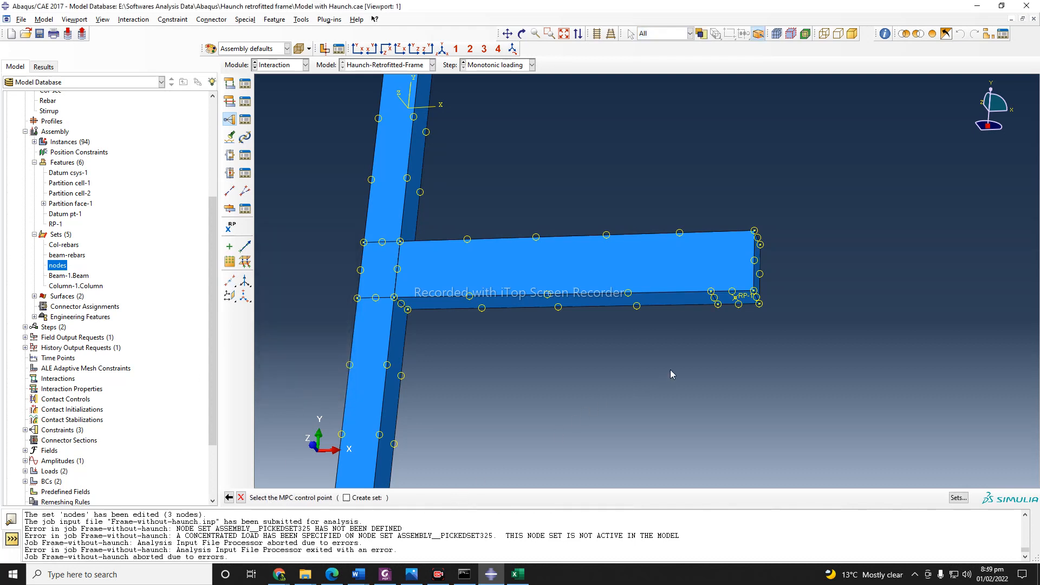
# Define the MPC constraint with RP-1 as control point, the partitioned patch under the beam's free end as slave region, and MPC type Beam
pyautogui.scroll(2, 704, 336)
pyautogui.scroll(2, 736, 317)
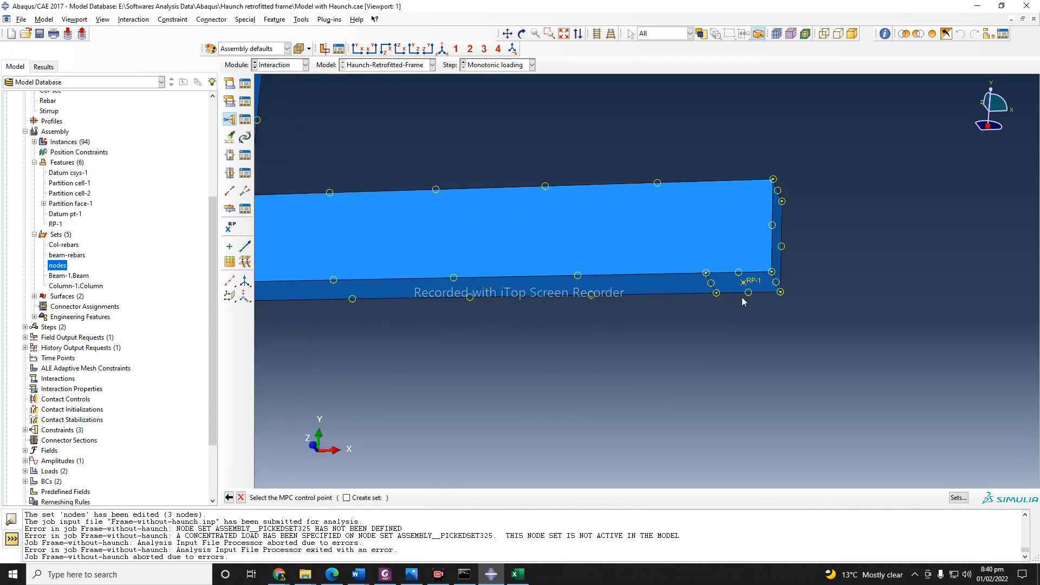
pyautogui.click(744, 283)
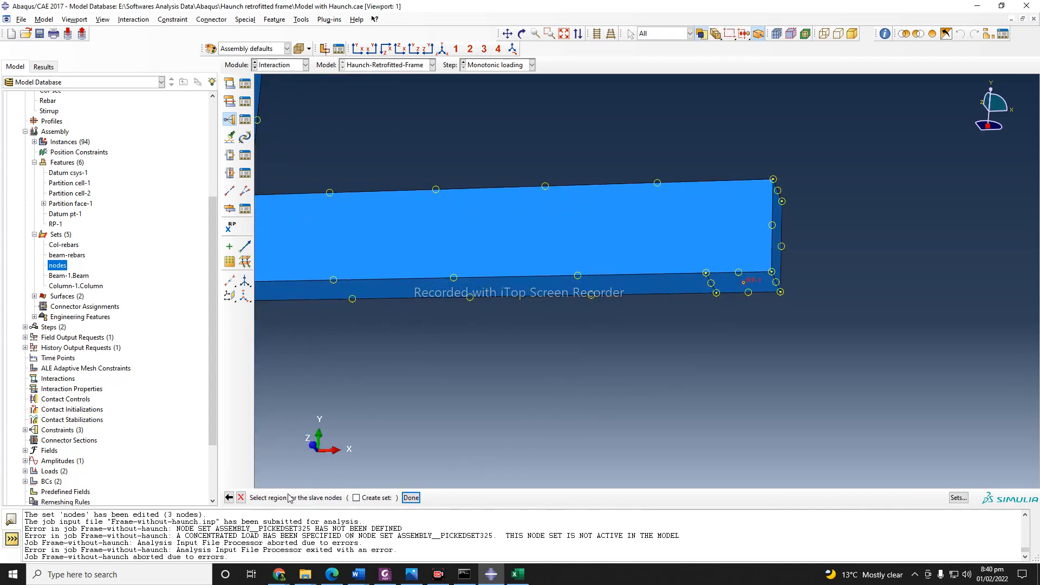
pyautogui.click(739, 289)
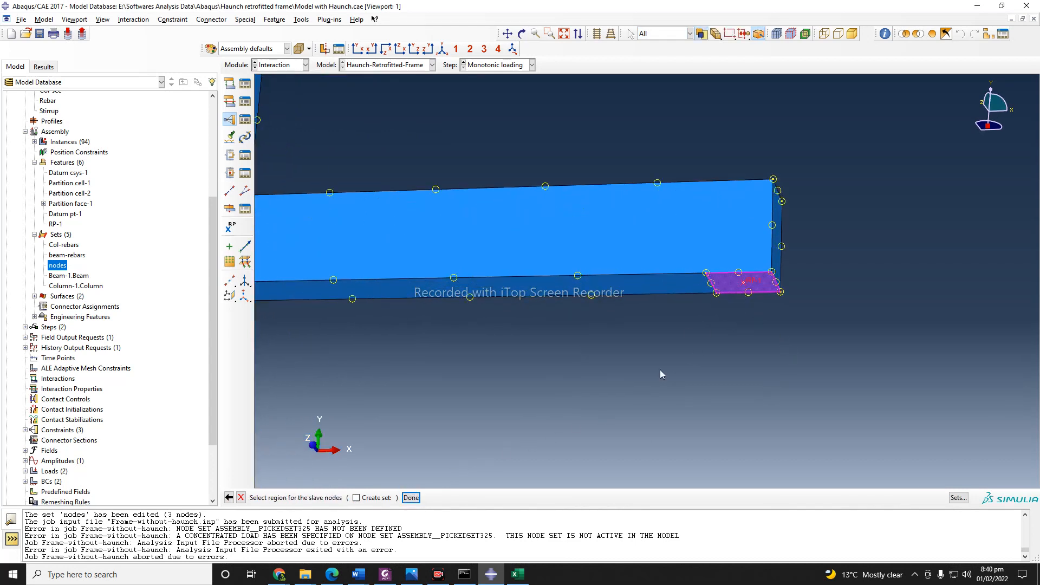
pyautogui.click(414, 499)
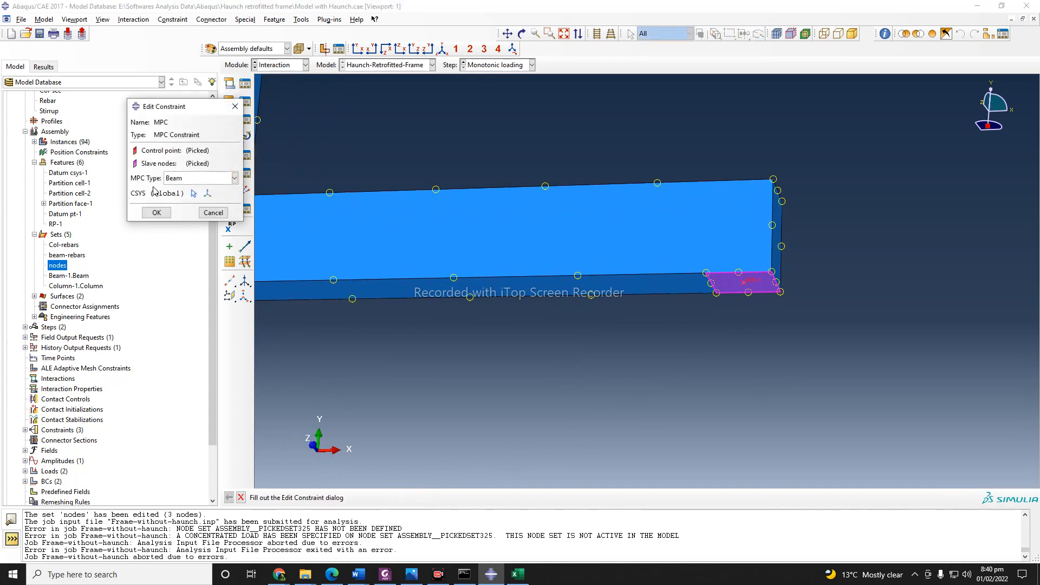
pyautogui.click(212, 179)
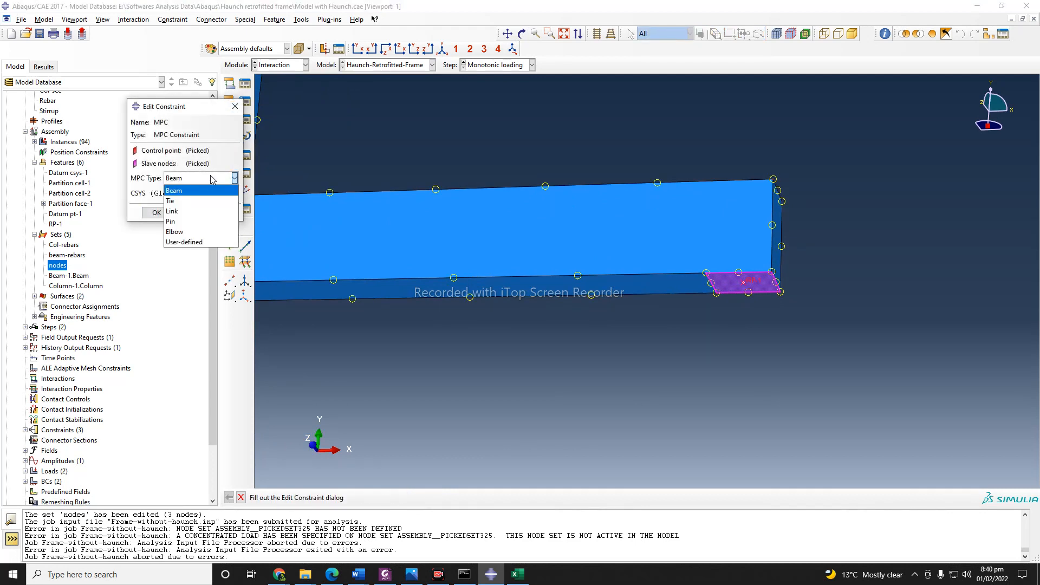
pyautogui.click(212, 179)
pyautogui.click(157, 212)
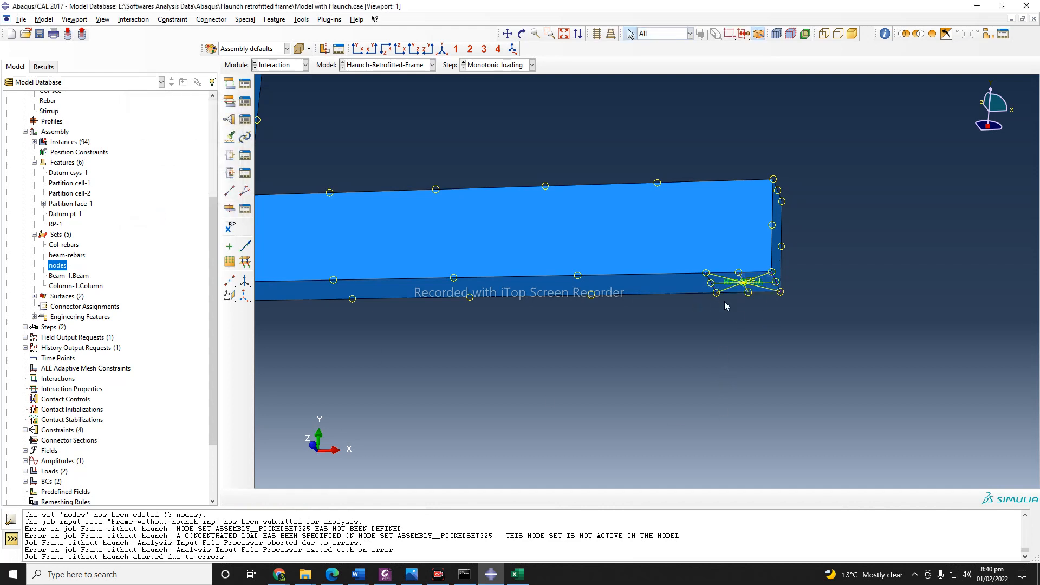
# Check the loads defined for the Monotonic loading step in the Load Manager
pyautogui.scroll(4, 869, 314)
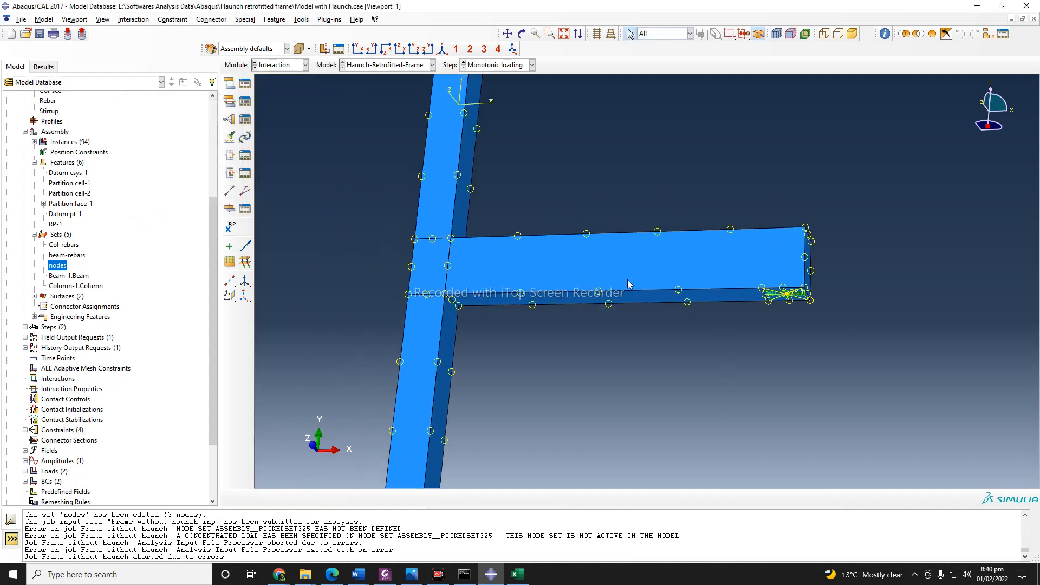
pyautogui.click(281, 68)
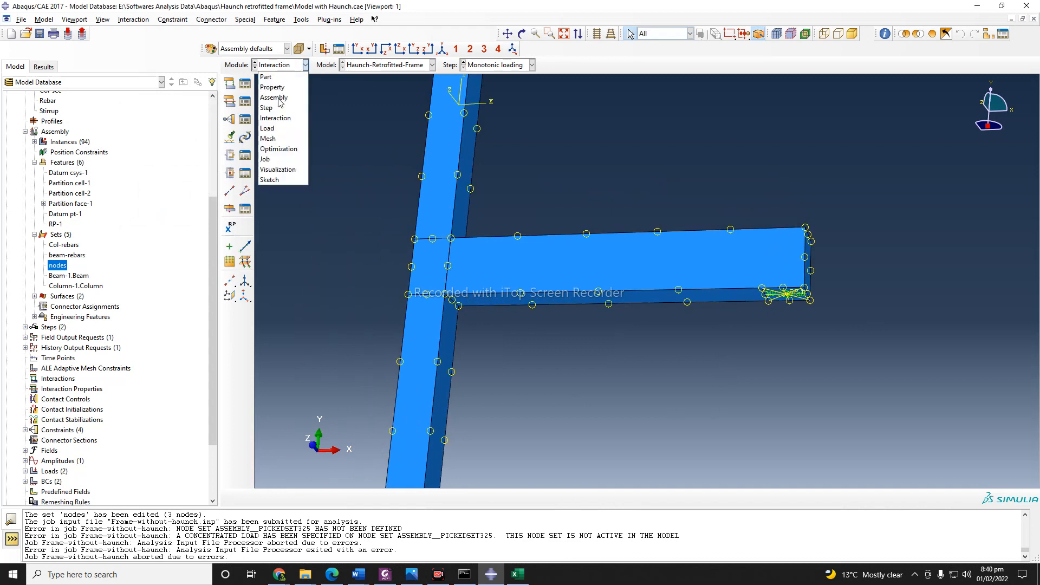
pyautogui.click(274, 127)
pyautogui.click(245, 84)
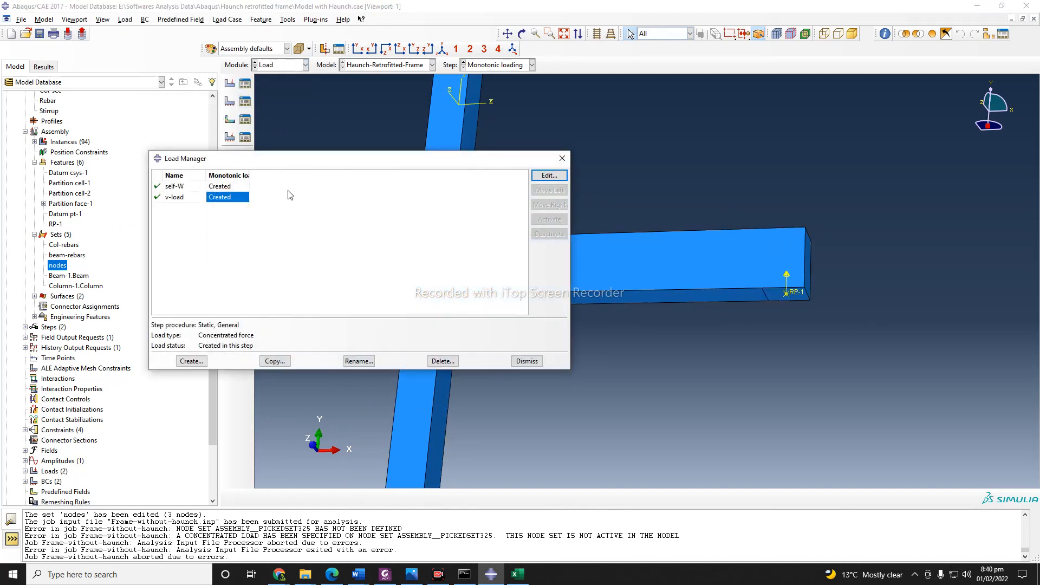
pyautogui.click(528, 361)
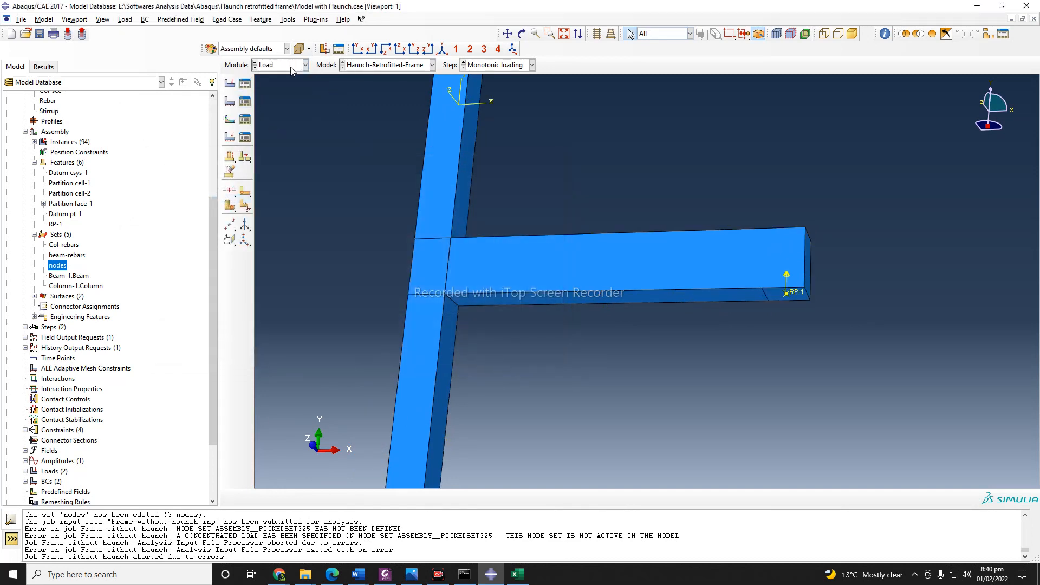
# Resubmit the Frame-without-haunch job for analysis, overwriting its existing job files
pyautogui.click(281, 65)
pyautogui.click(282, 159)
pyautogui.click(245, 84)
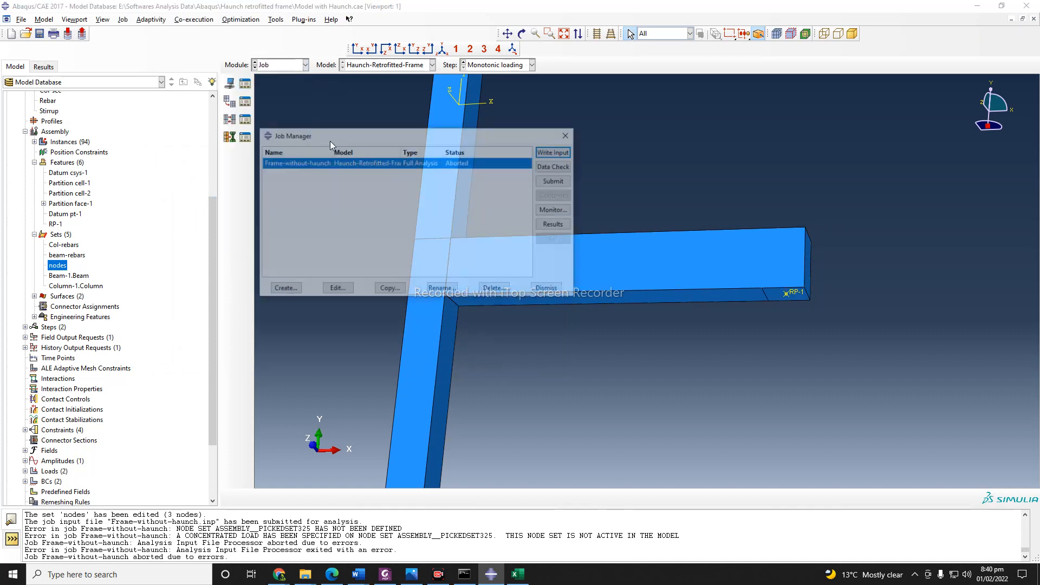
pyautogui.click(556, 181)
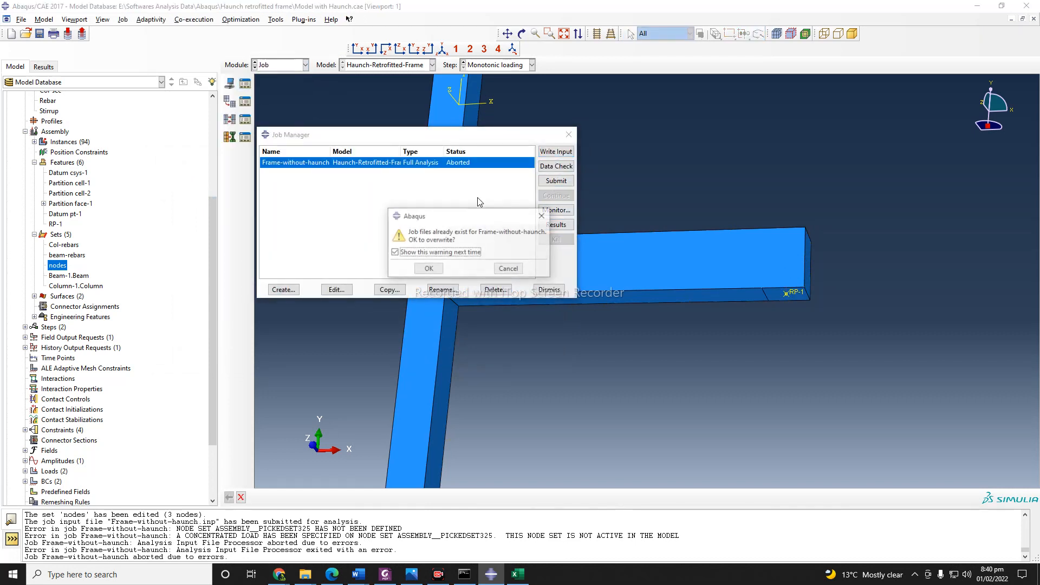
pyautogui.click(428, 269)
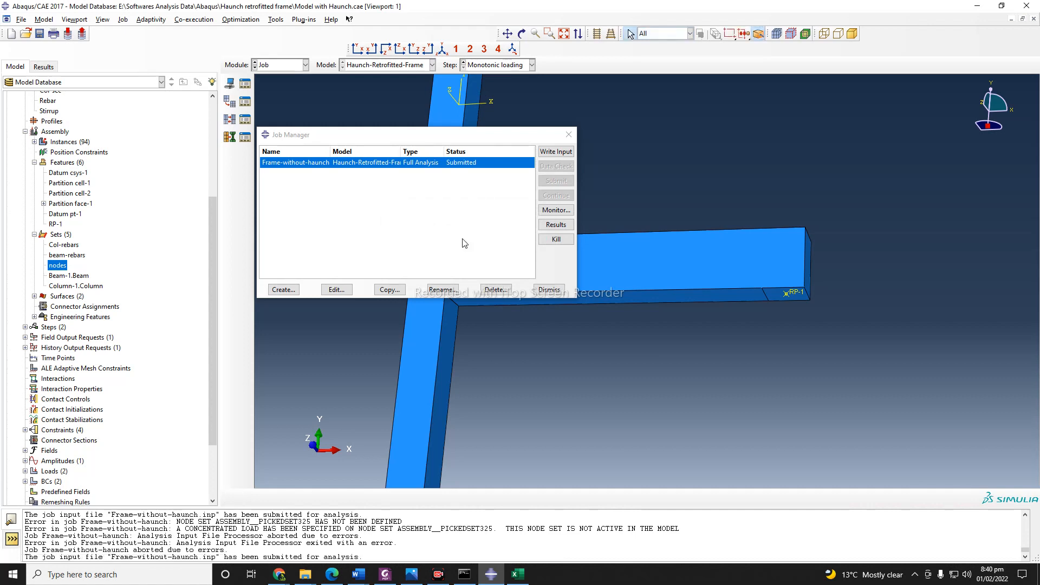
# Check the Frame-without-haunch job's errors and input-processor message, and follow its increments in the job monitor
pyautogui.click(556, 210)
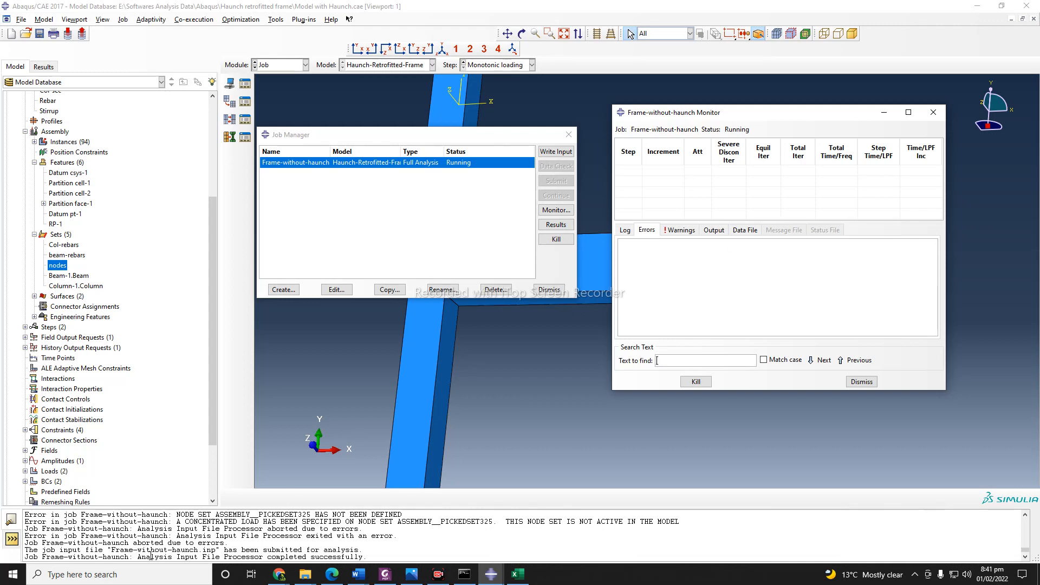
pyautogui.moveTo(190, 558); pyautogui.dragTo(255, 564)
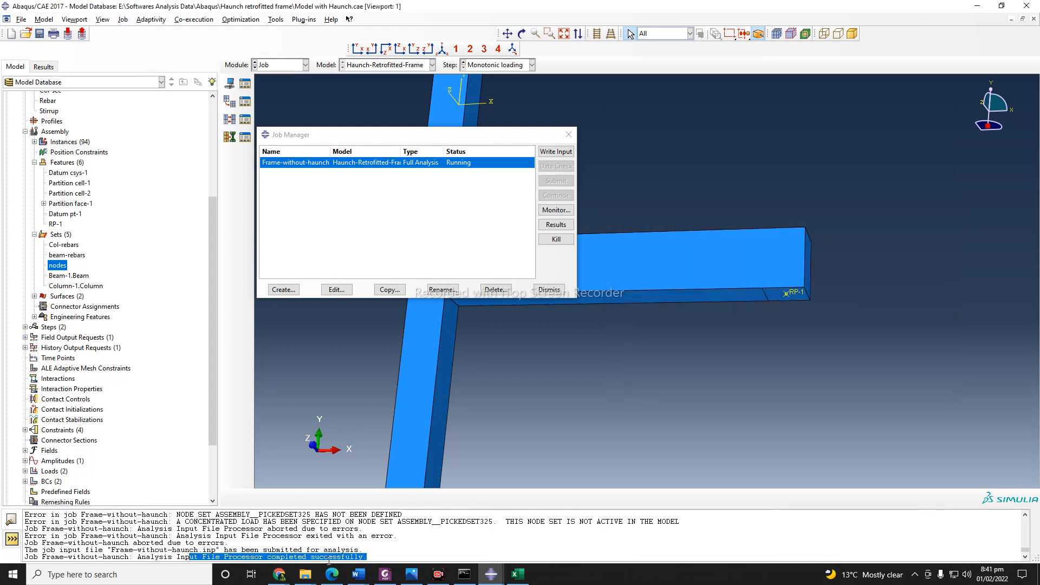
pyautogui.click(405, 551)
pyautogui.click(556, 209)
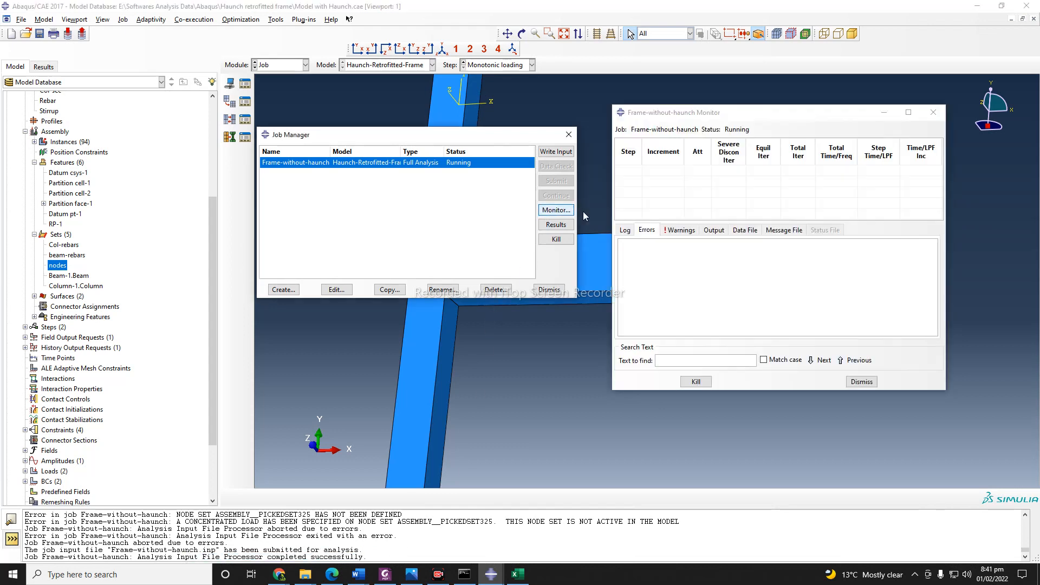
pyautogui.moveTo(793, 114); pyautogui.dragTo(765, 138)
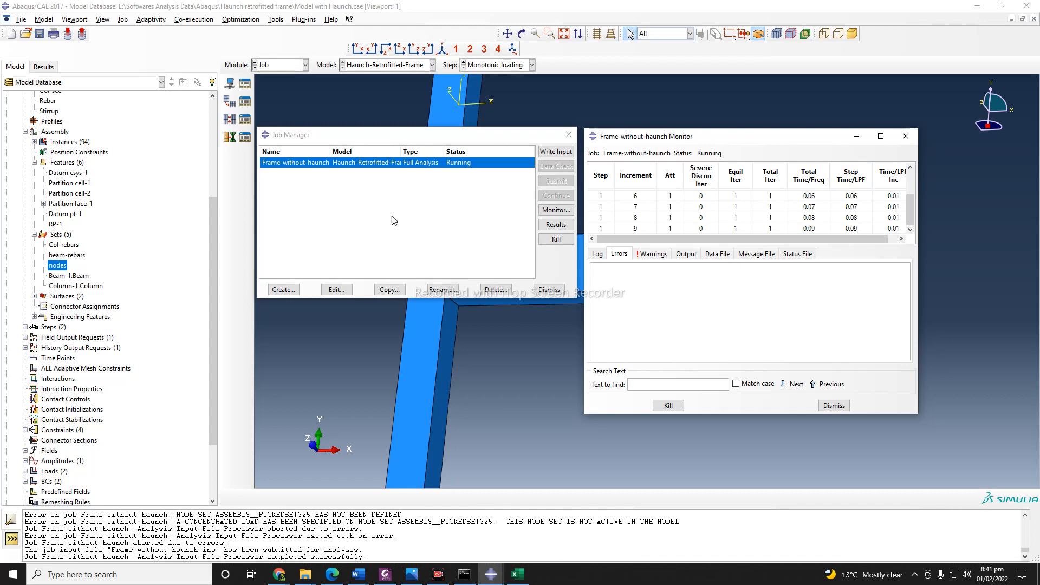
# Review the analysis steps in the Step Manager and return to the job list
pyautogui.scroll(4, 133, 195)
pyautogui.scroll(1, 89, 189)
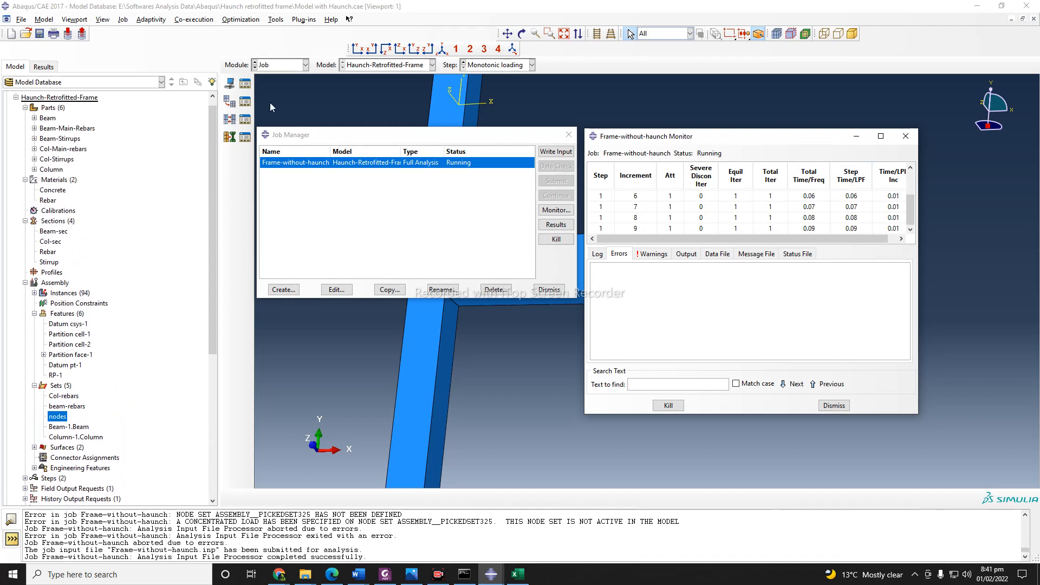
pyautogui.click(283, 65)
pyautogui.click(277, 107)
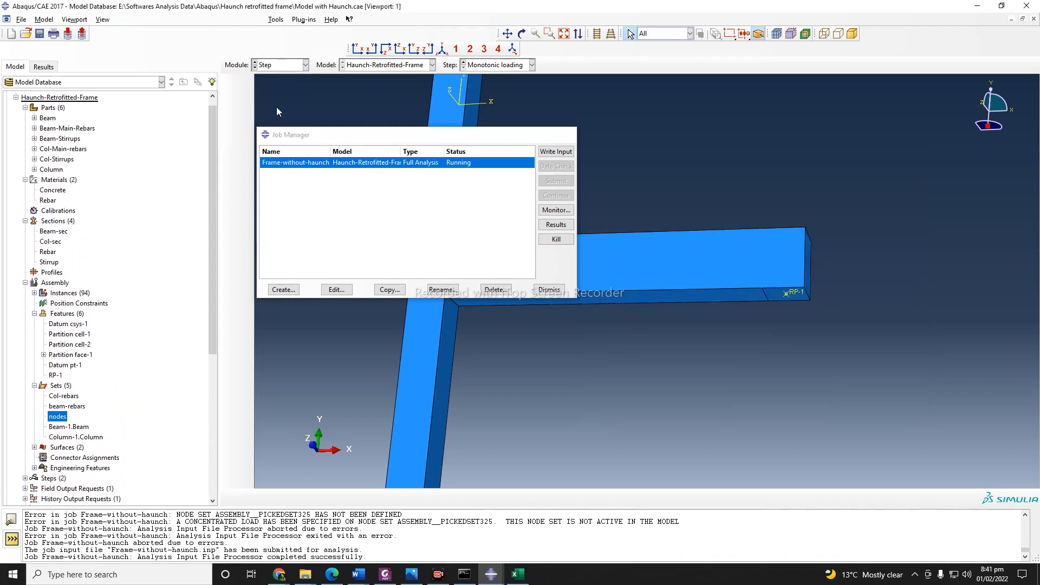
pyautogui.click(245, 88)
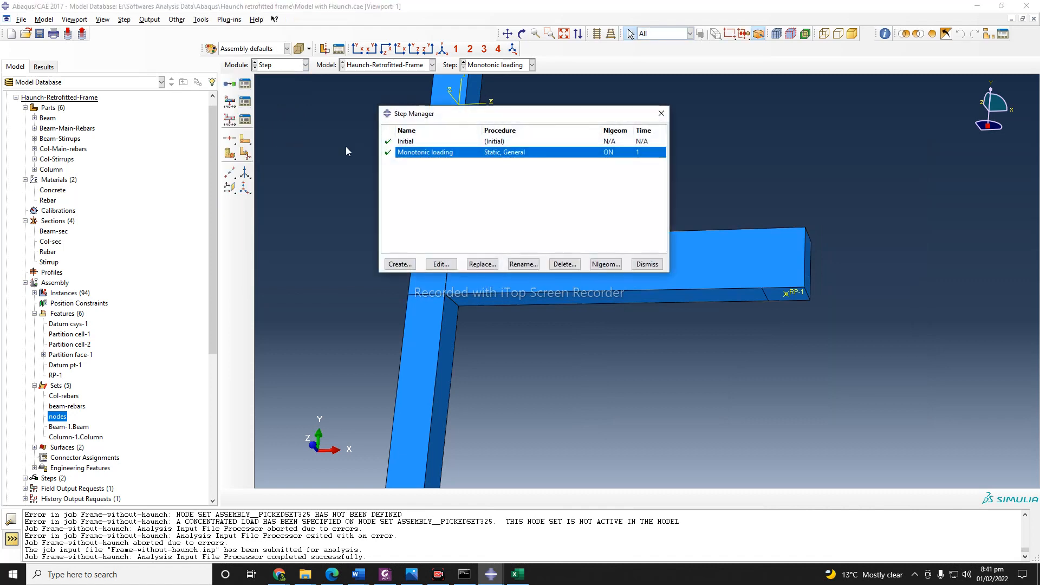
pyautogui.click(648, 264)
pyautogui.click(283, 65)
pyautogui.click(280, 160)
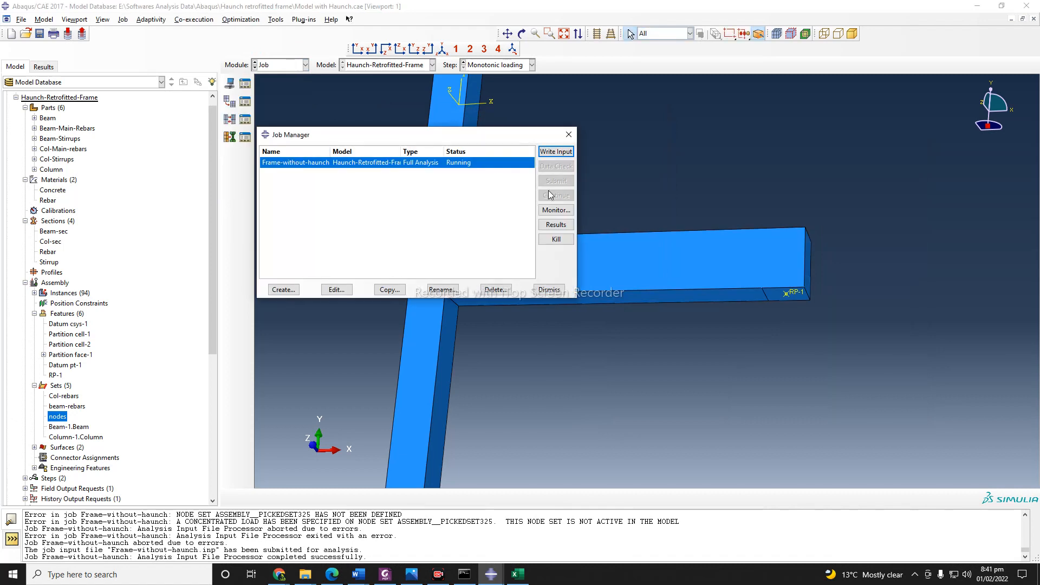
# Examine the Frame-without-haunch job's log, increments and output warnings in an enlarged monitor, then close it
pyautogui.click(556, 209)
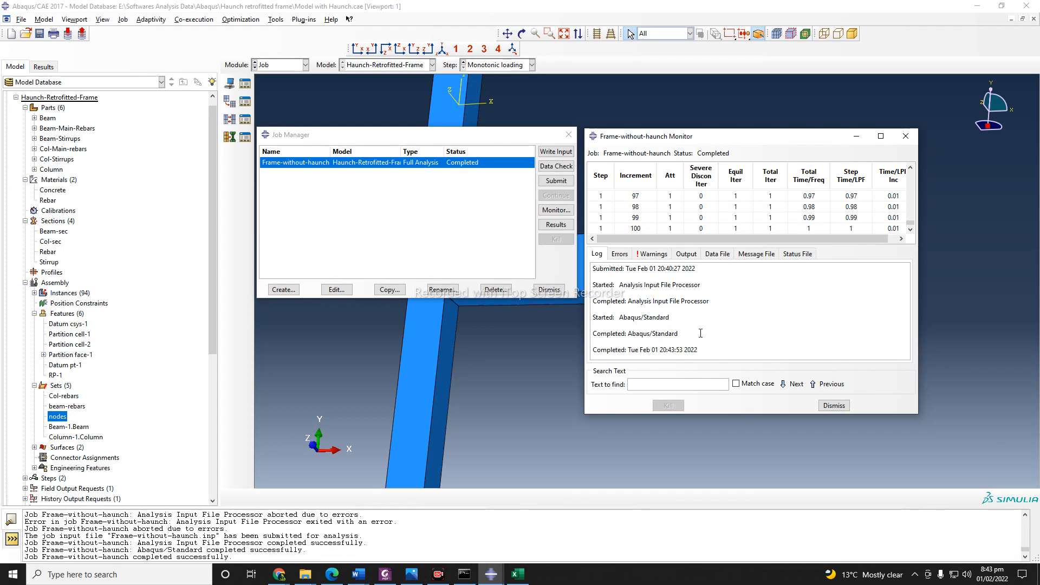
pyautogui.moveTo(762, 140); pyautogui.dragTo(765, 123)
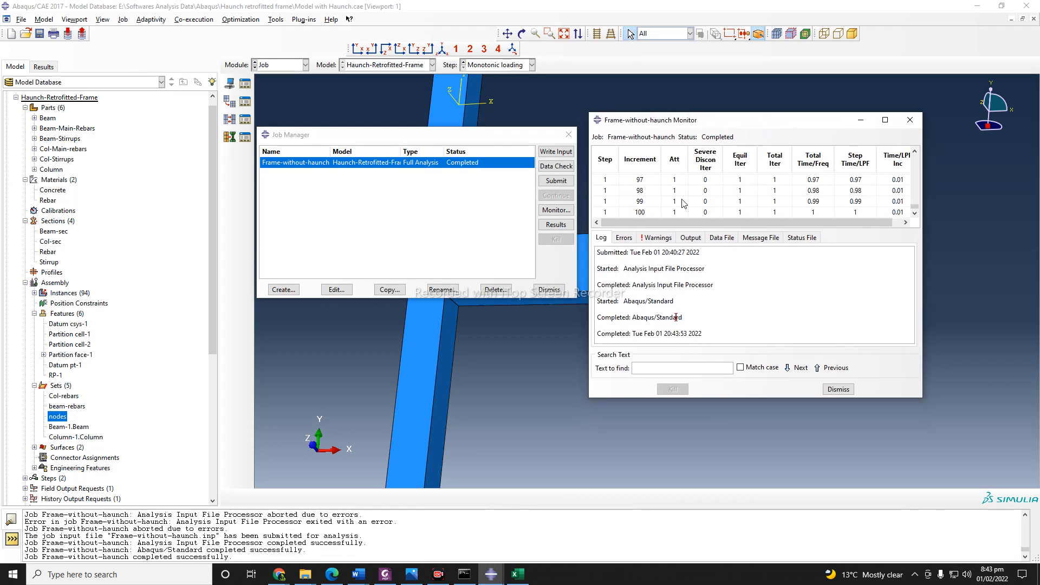
pyautogui.click(653, 240)
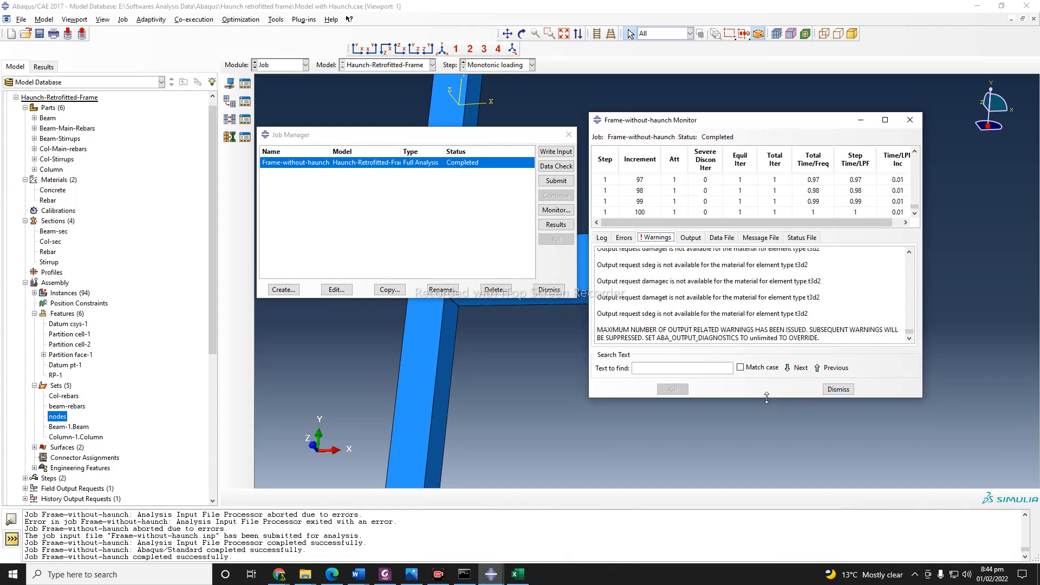
pyautogui.moveTo(769, 397); pyautogui.dragTo(770, 494)
pyautogui.scroll(2, 883, 374)
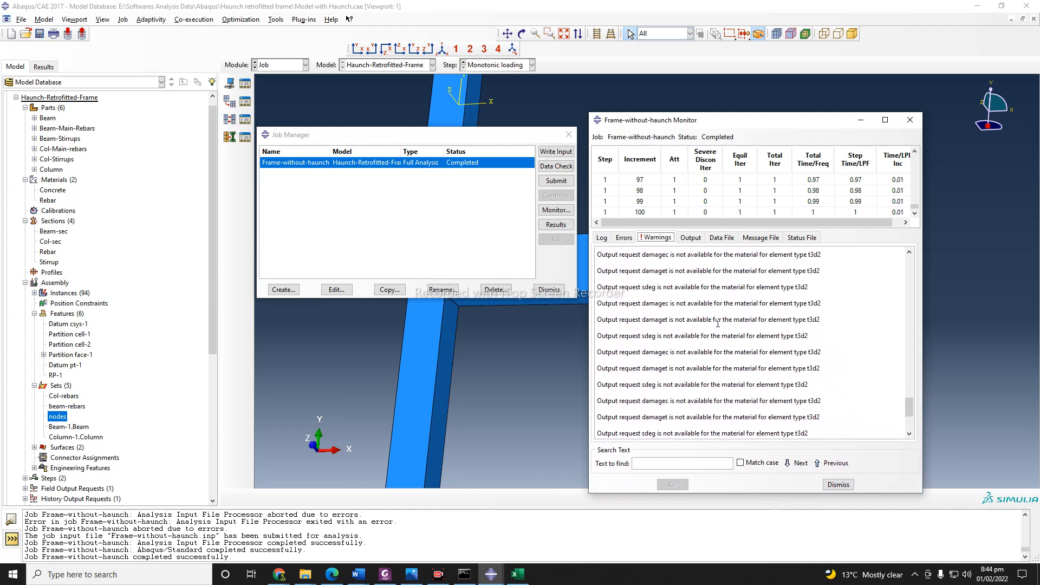
pyautogui.moveTo(909, 382); pyautogui.dragTo(933, 428)
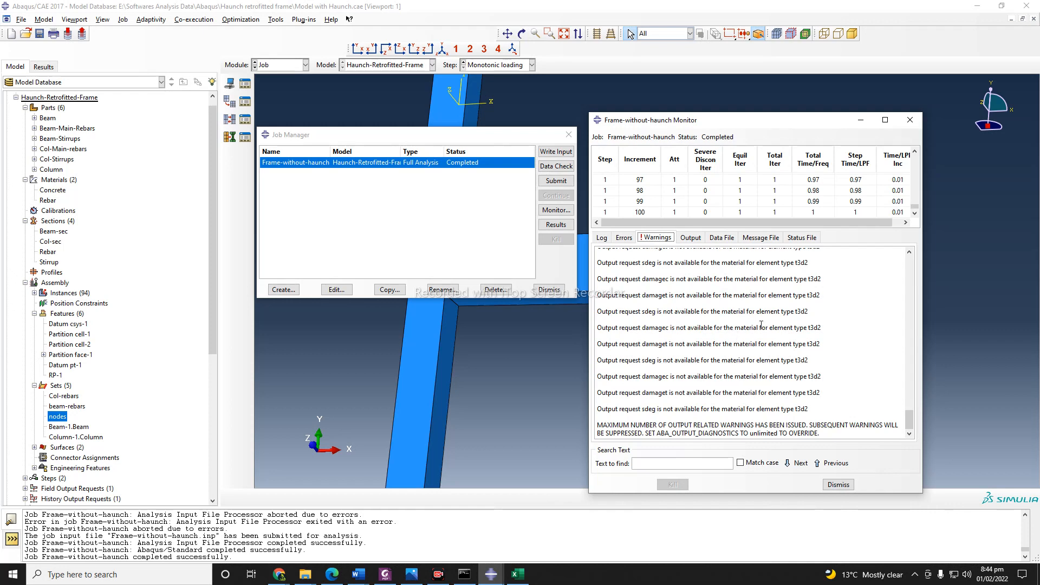
pyautogui.click(797, 313)
pyautogui.click(838, 485)
# Open the Frame-without-haunch results and display increment 34 with displacement U, Magnitude as the primary variable
pyautogui.click(553, 226)
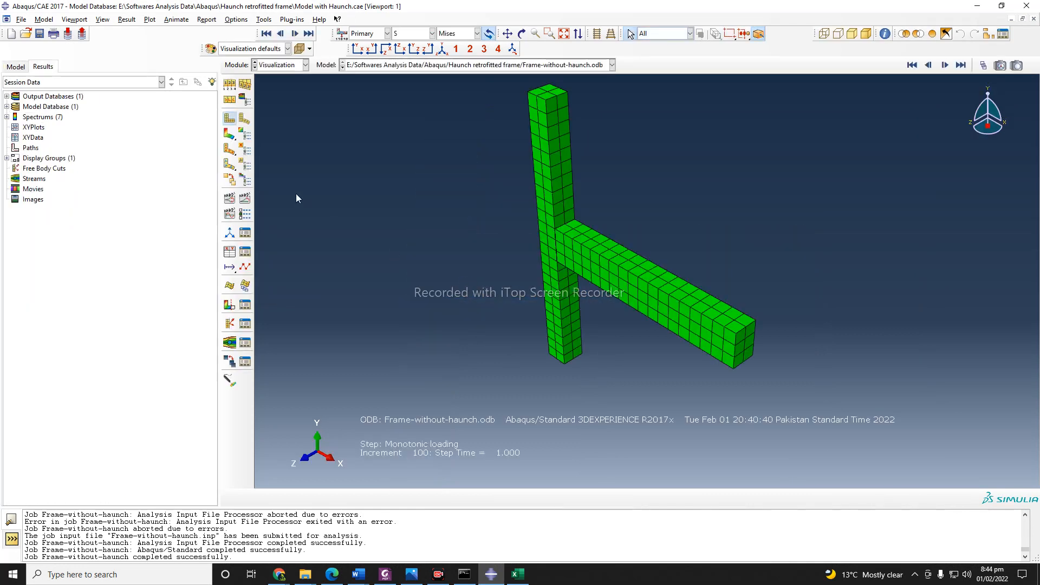
pyautogui.click(522, 34)
pyautogui.moveTo(651, 258); pyautogui.dragTo(304, 200)
pyautogui.click(229, 134)
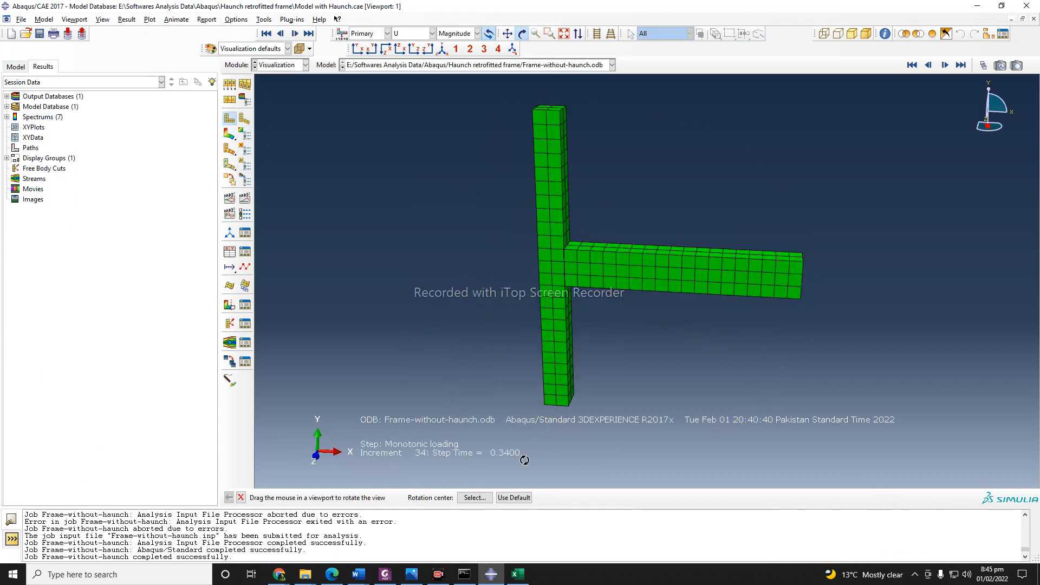
pyautogui.click(240, 497)
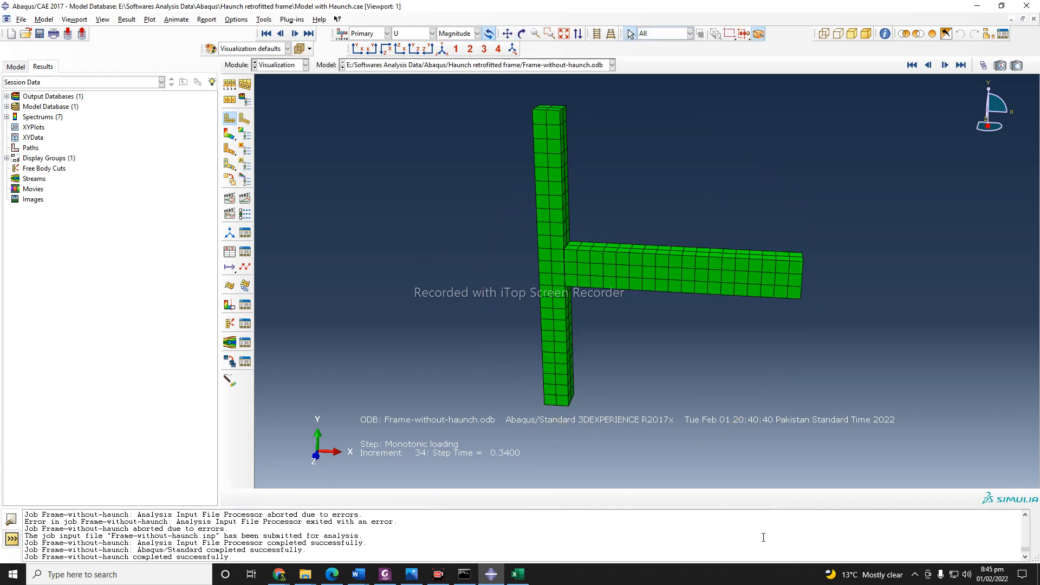